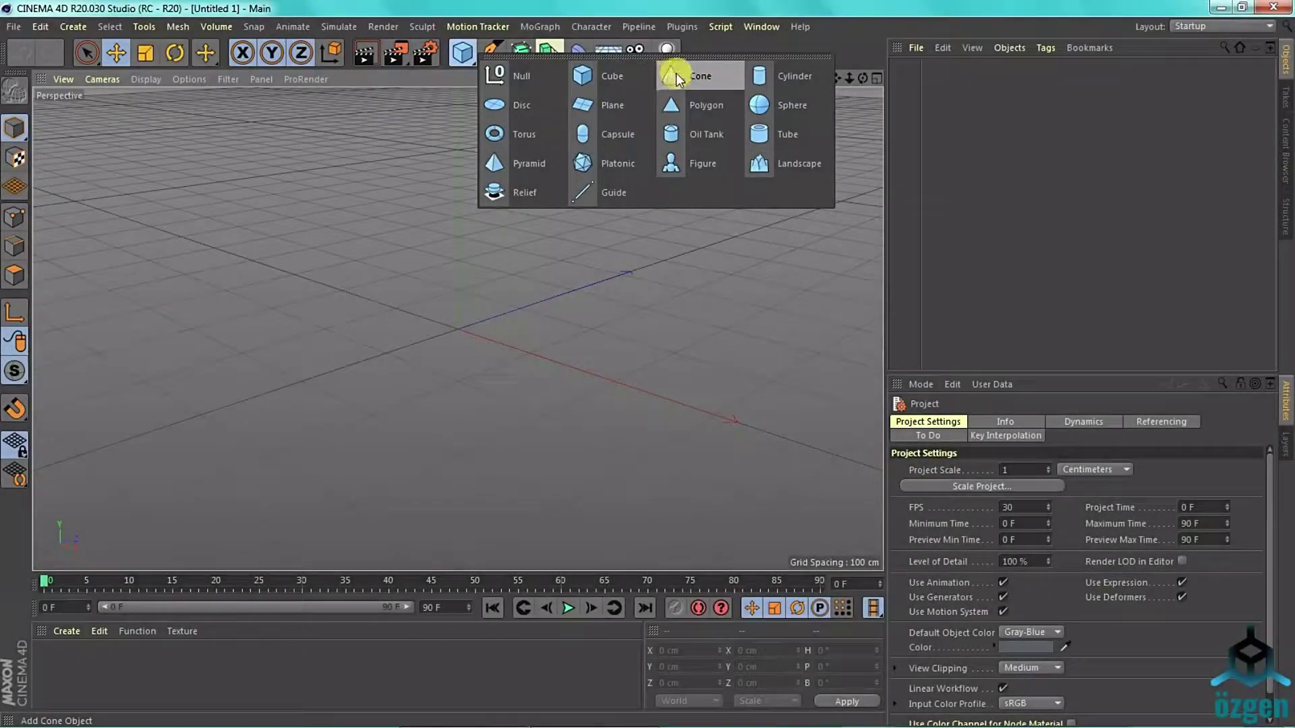
Add a cylinder and set its height to 100 cm.
drag(469, 66, 675, 72)
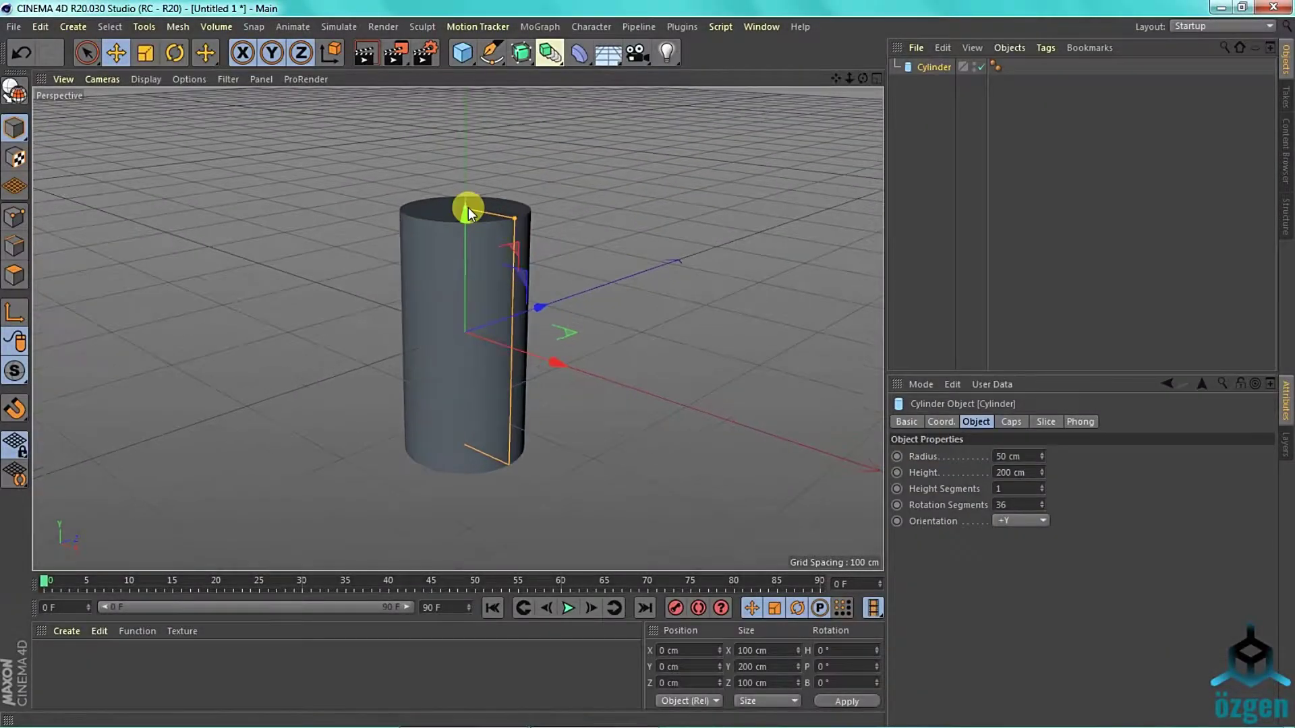
drag(468, 208, 464, 263)
double_click(1015, 472)
text(100)
key(Return)
Turn on Gouraud Shading (Lines) so polygon edges show on the cylinder.
scroll(346, 246, up, 3)
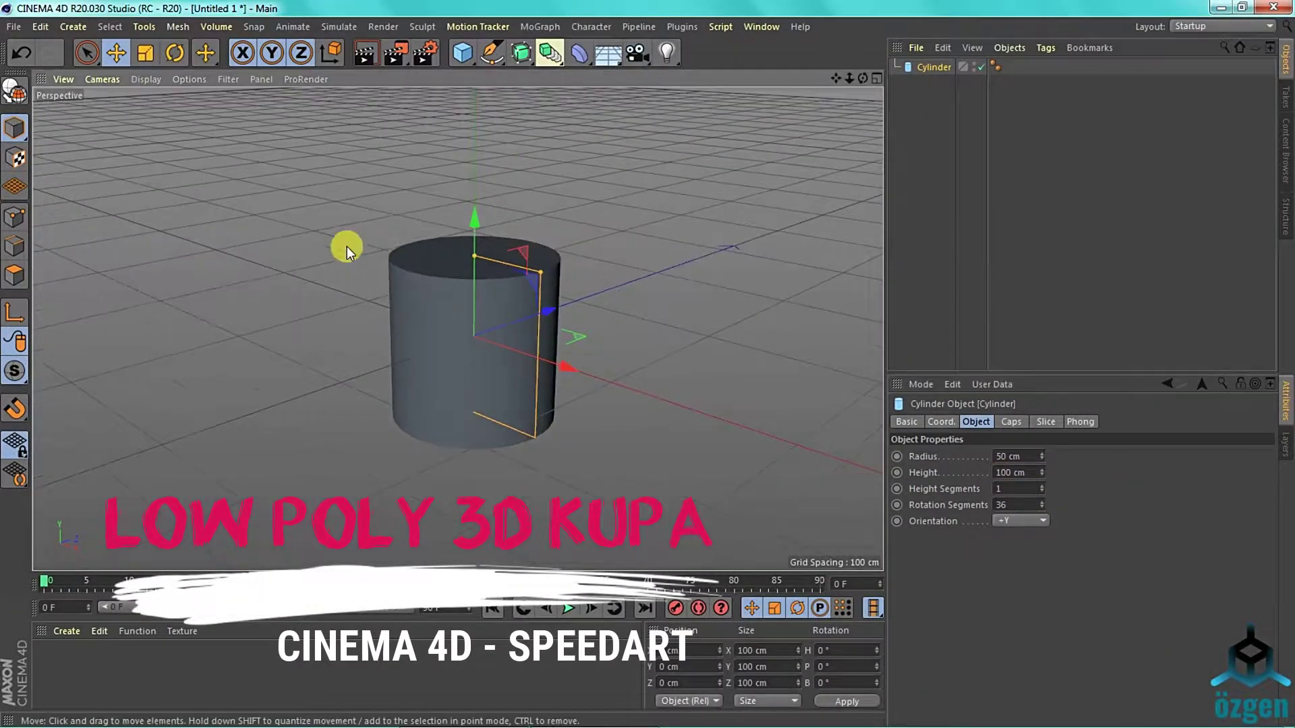
scroll(347, 246, up, 3)
click(145, 79)
click(199, 119)
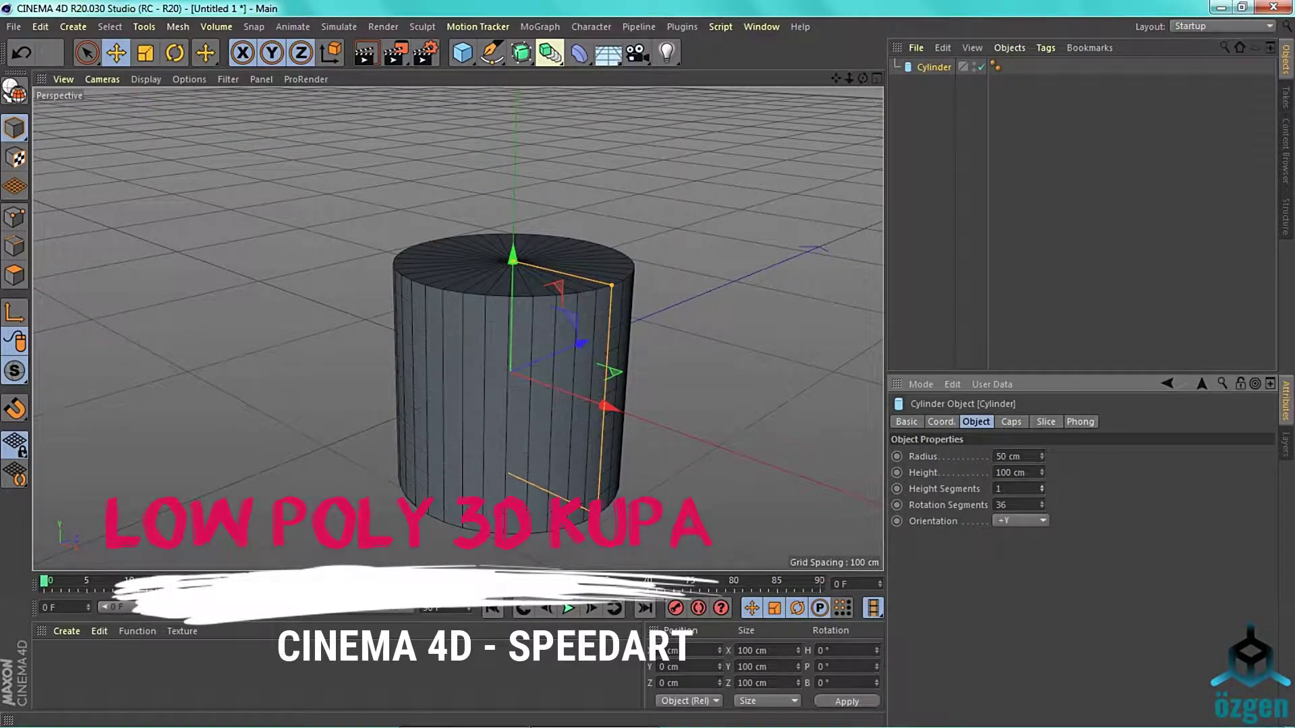
Give the cylinder 16 rotation segments and 6 height segments.
double_click(1015, 504)
text(14)
key(Return)
text(16)
key(Return)
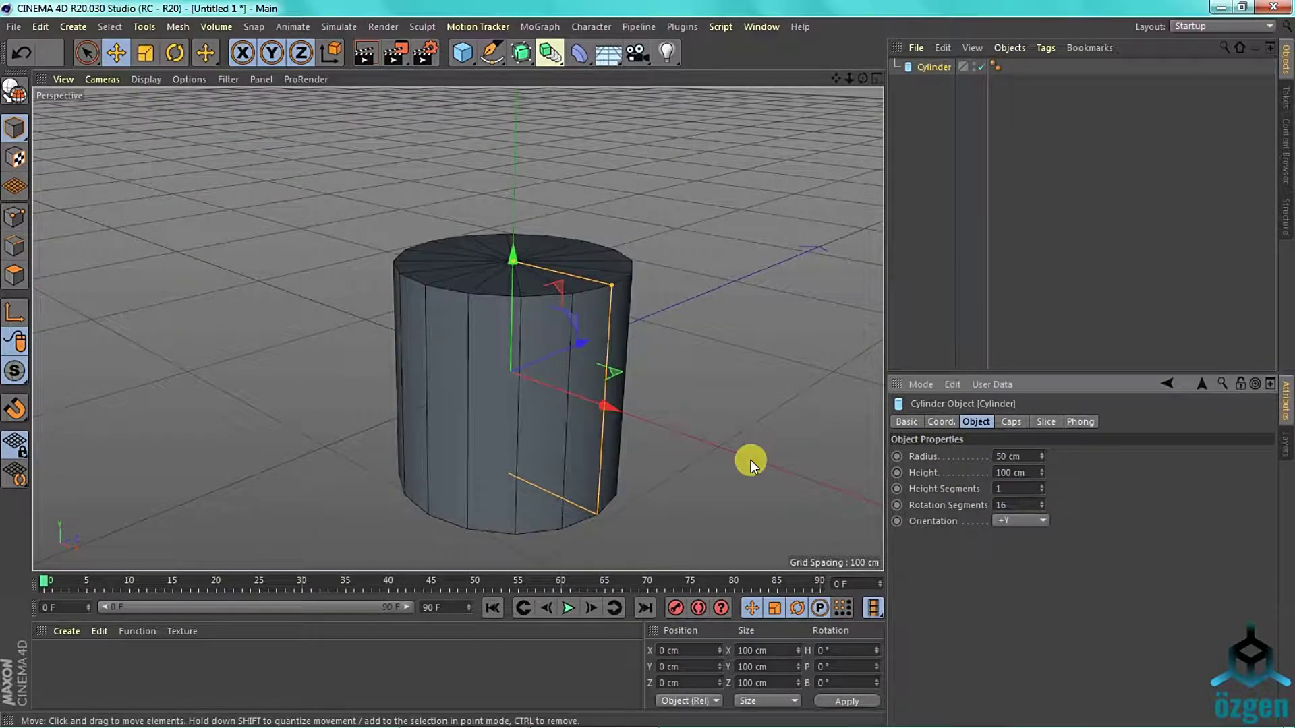
key(shift+Tab)
text(4)
key(Return)
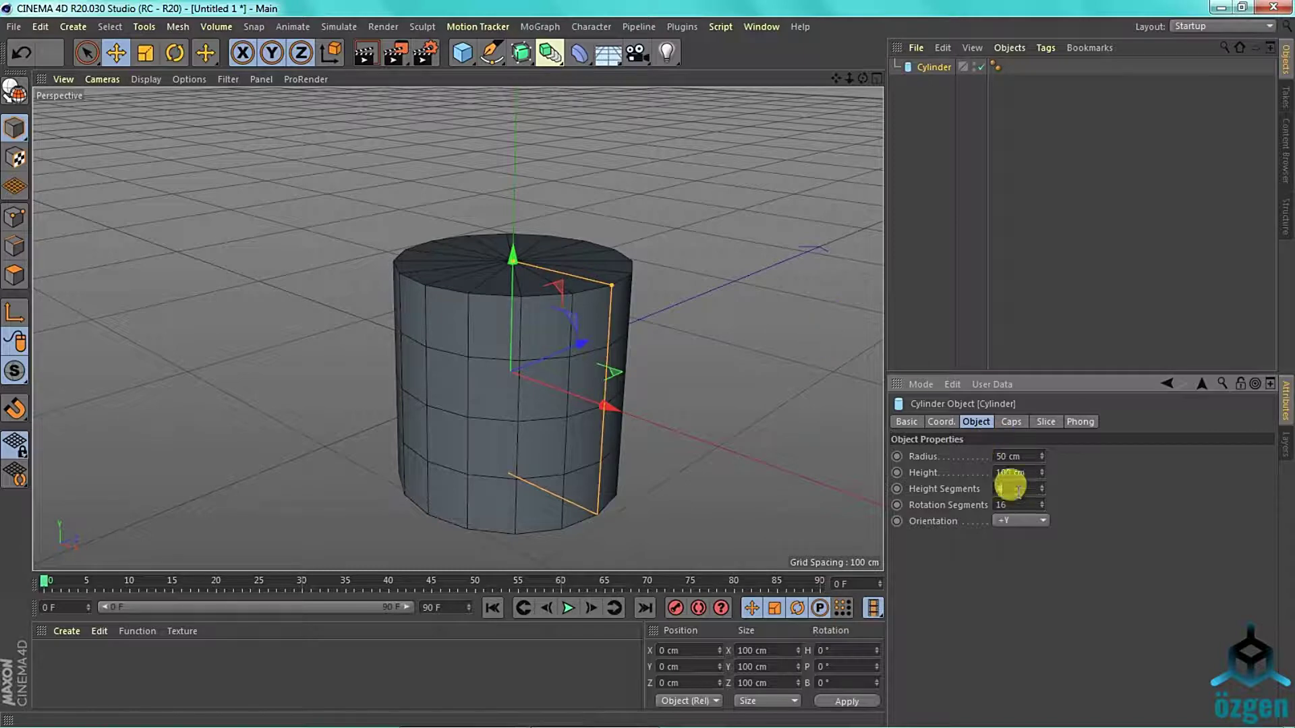
text(6)
key(Return)
Orbit the view and make the cylinder an editable polygon object.
alt+drag(402, 255, 775, 277)
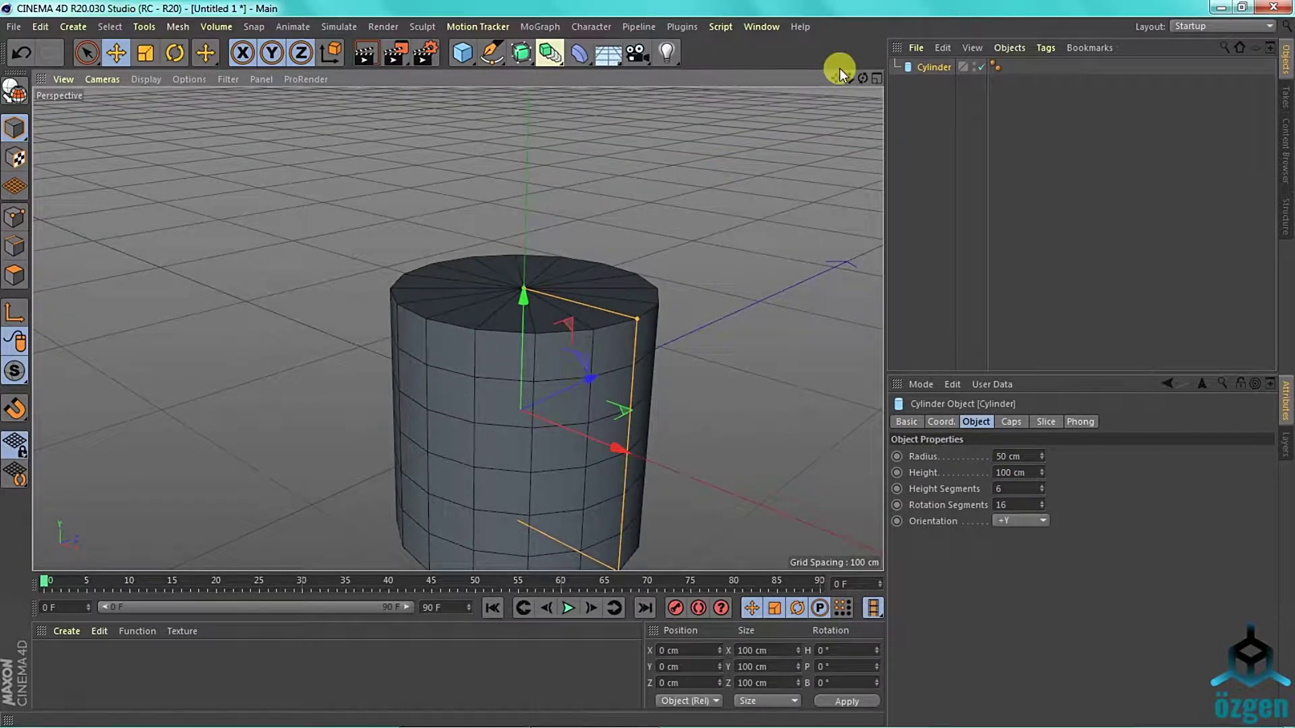
drag(836, 78, 831, 65)
click(14, 90)
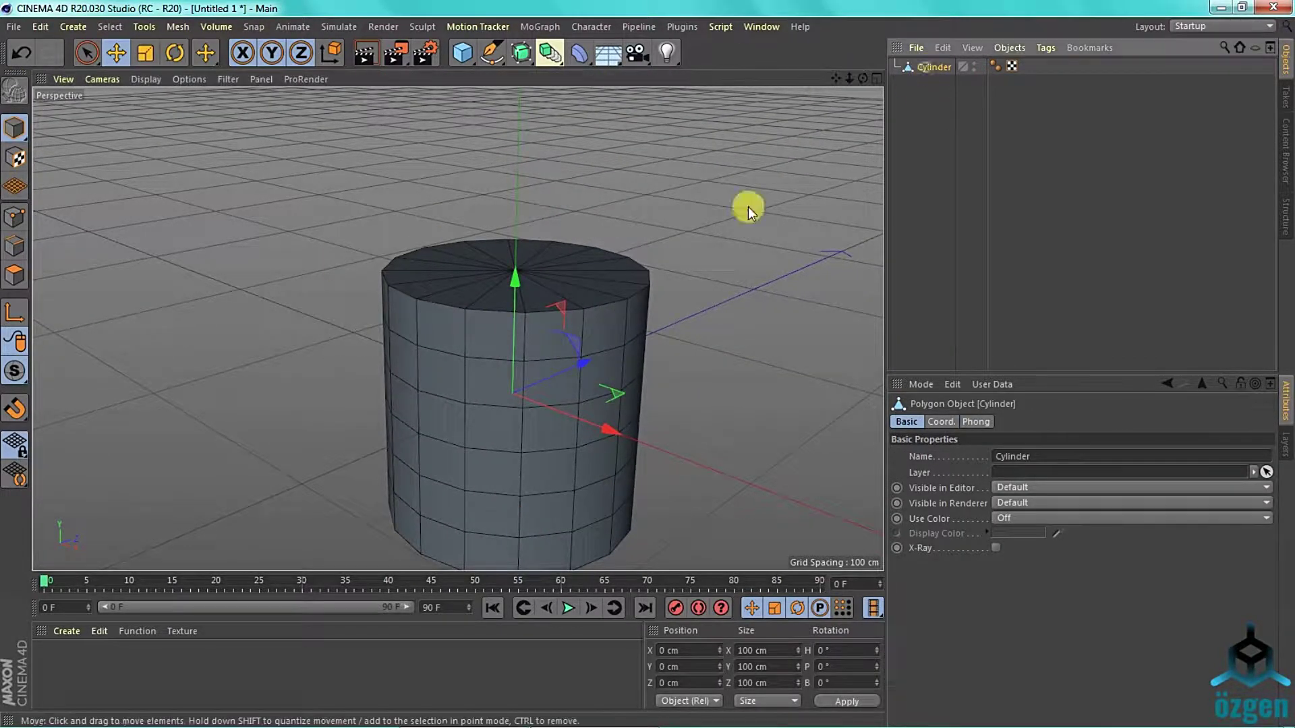
Inset the cylinder's top cap with Extrude Inner at a 10 cm offset.
click(534, 266)
right_click(509, 294)
click(588, 386)
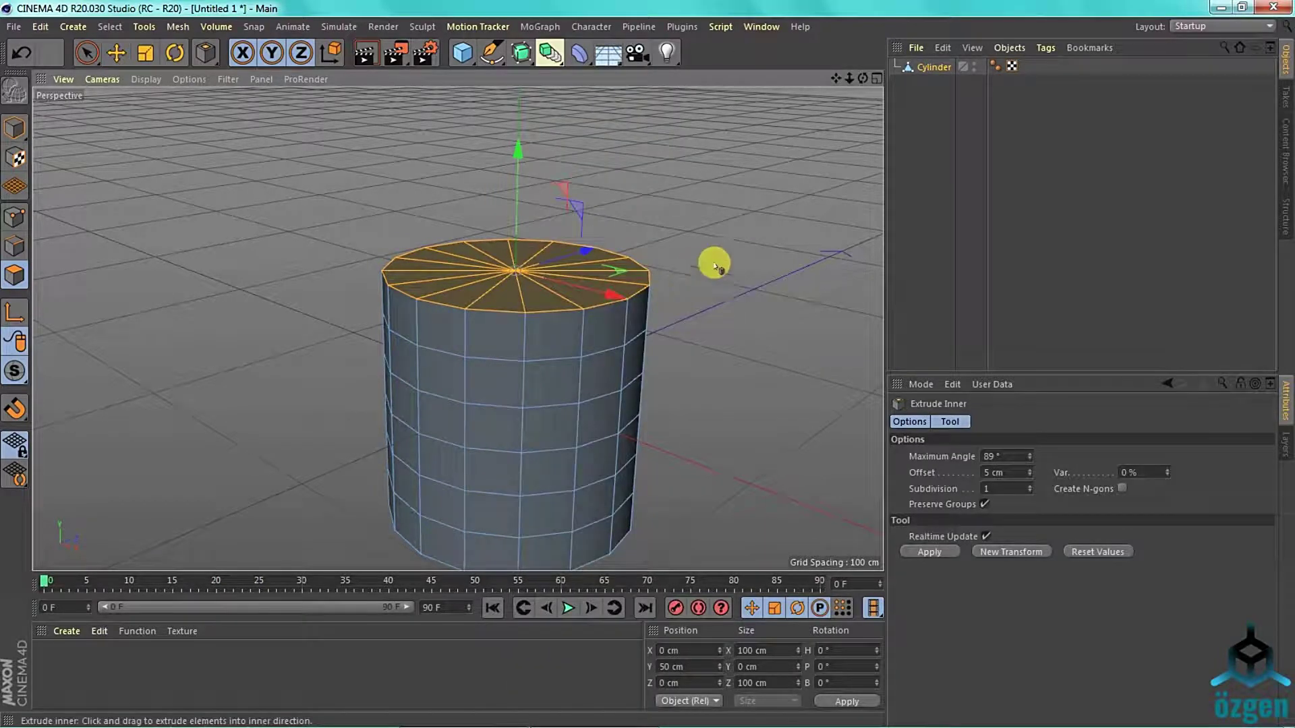
drag(708, 266, 725, 256)
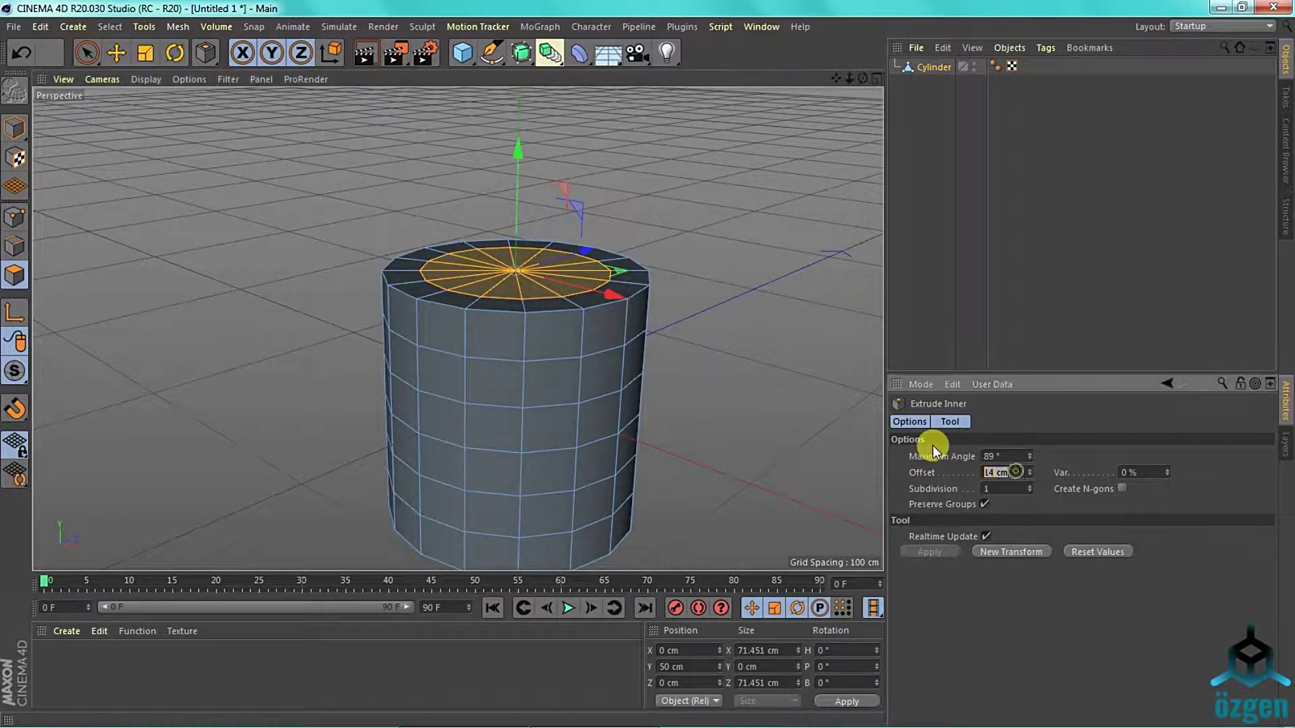
click(1005, 472)
text(12)
key(Return)
key(ctrl+z)
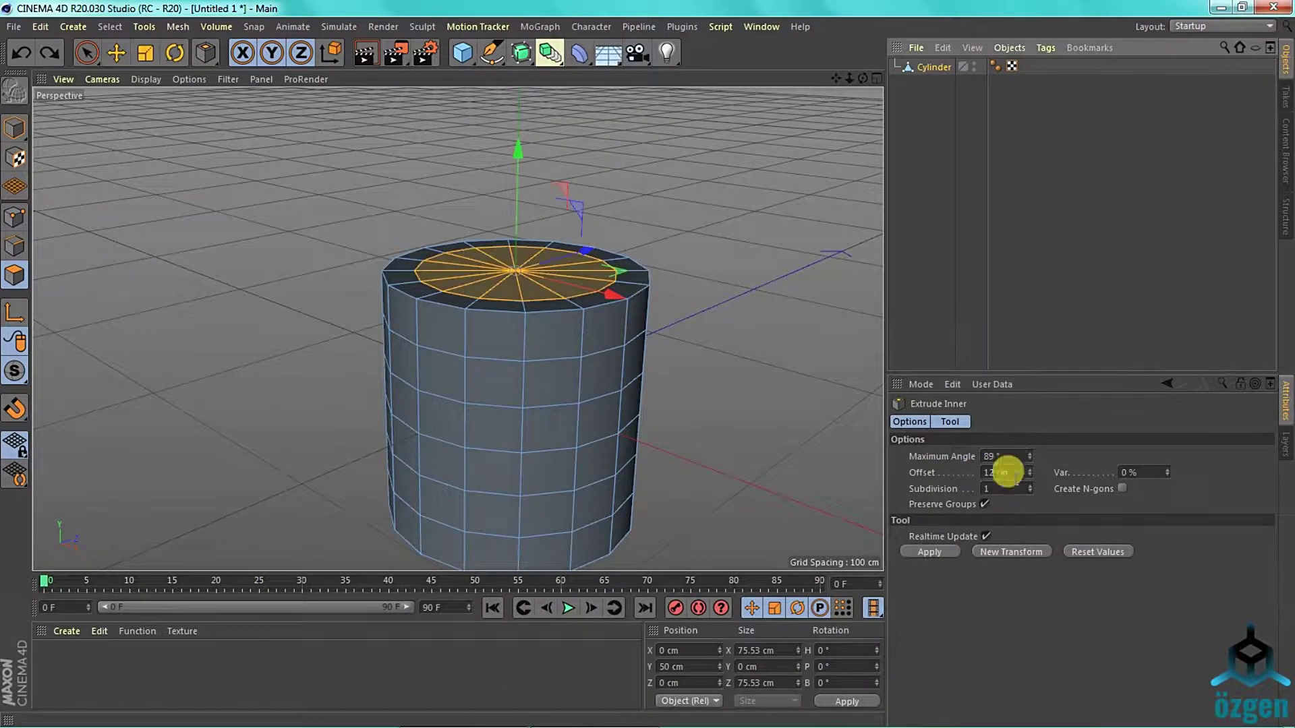
drag(748, 266, 762, 263)
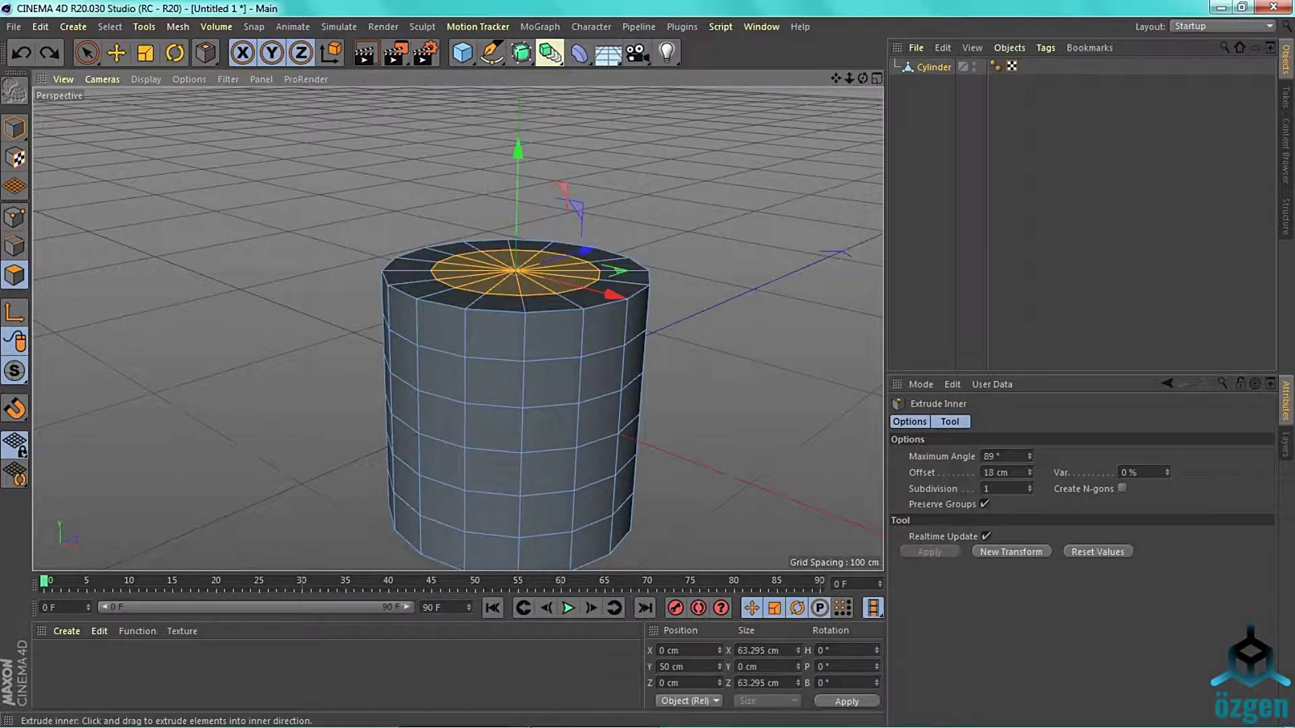
drag(1005, 464, 901, 439)
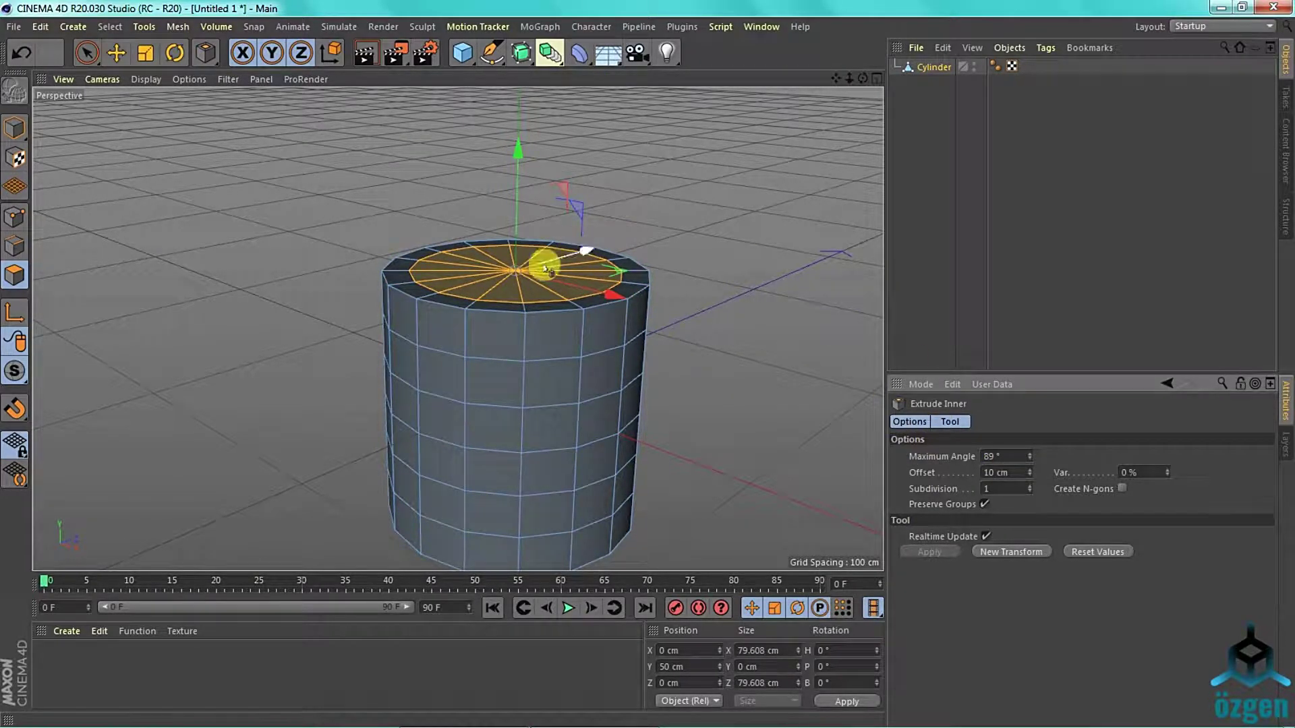
Extrude the inner cap about 84 cm down into the cylinder, checking it in the front view.
right_click(574, 270)
click(682, 372)
drag(682, 375, 671, 377)
click(876, 79)
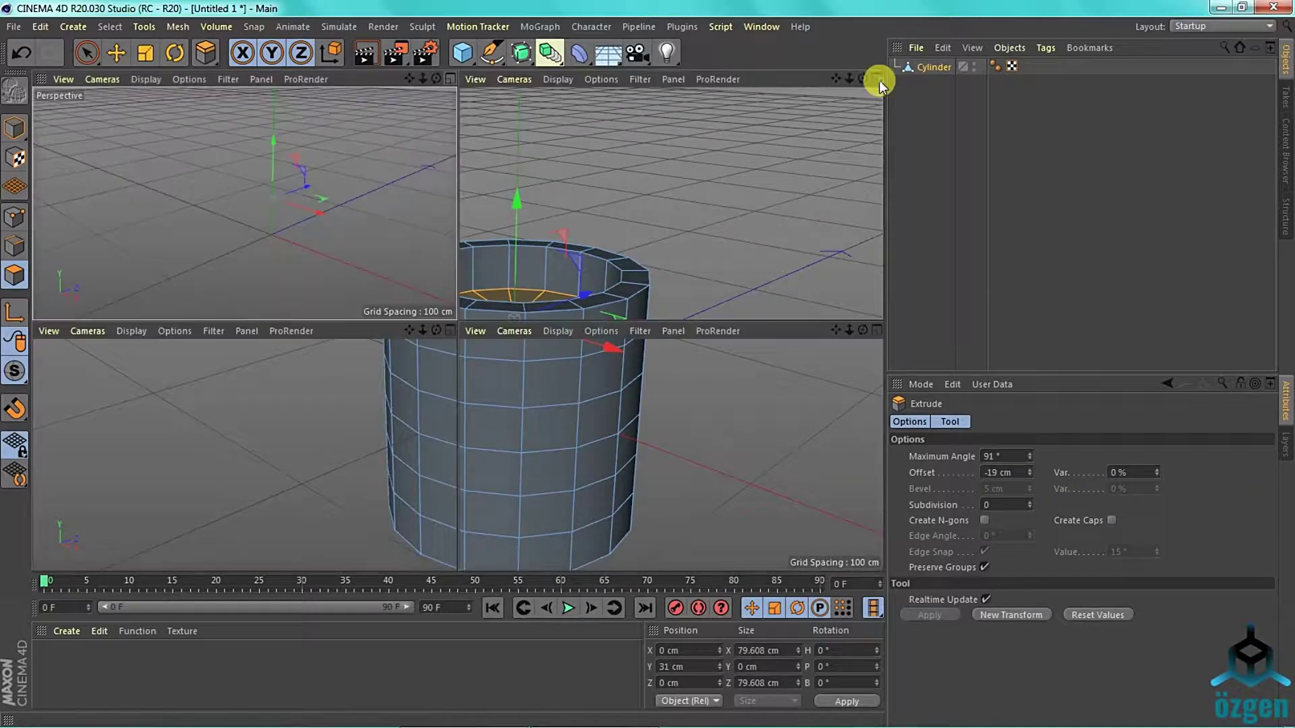
click(876, 330)
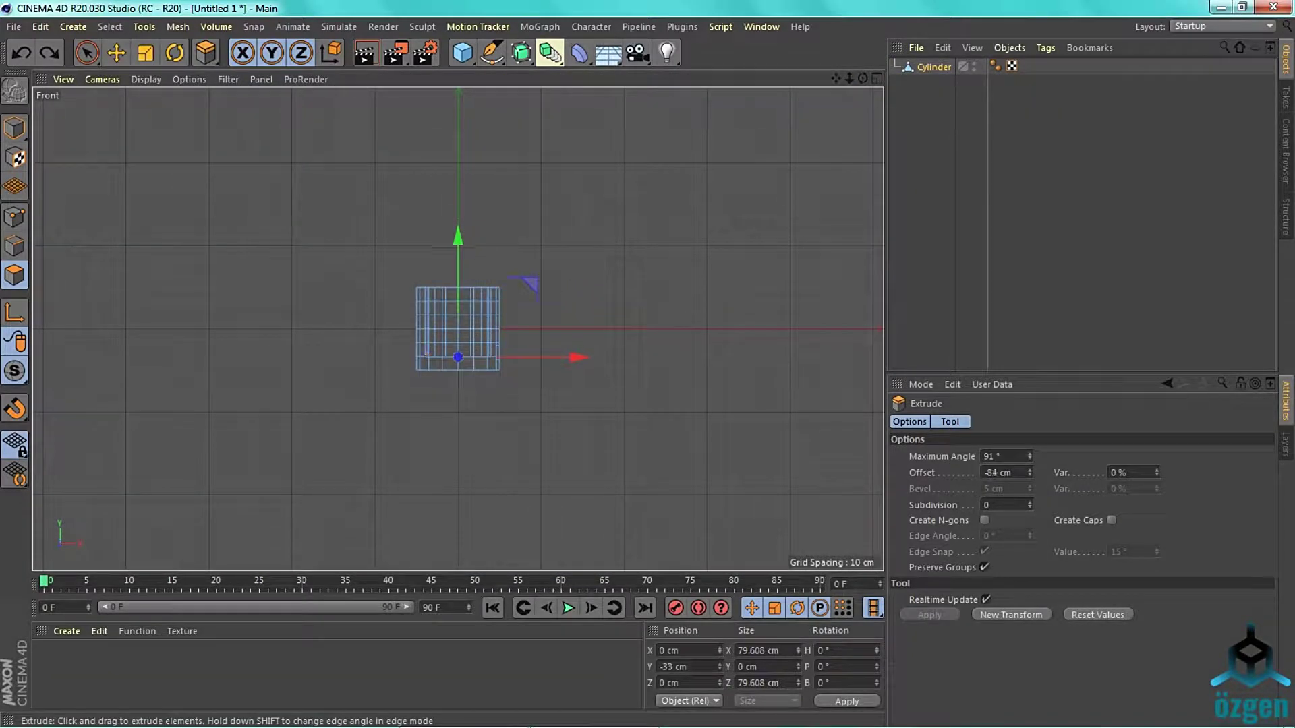
click(877, 79)
click(452, 80)
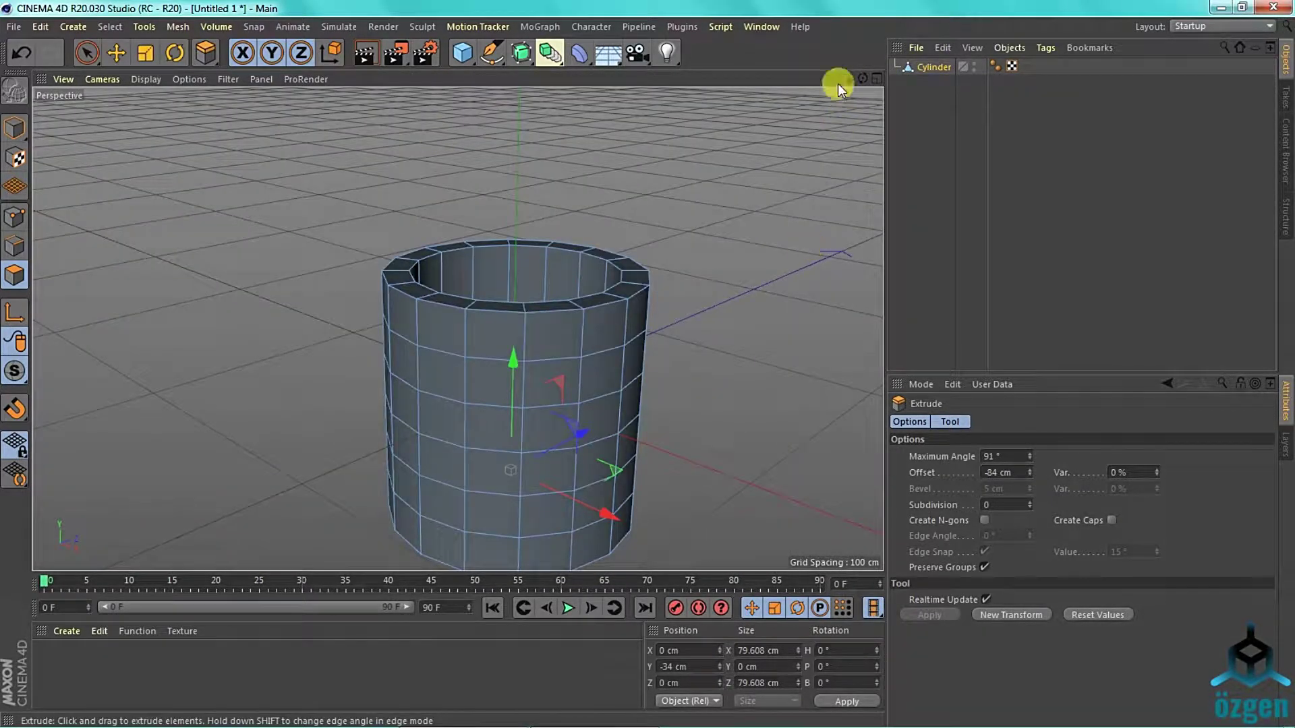
click(996, 472)
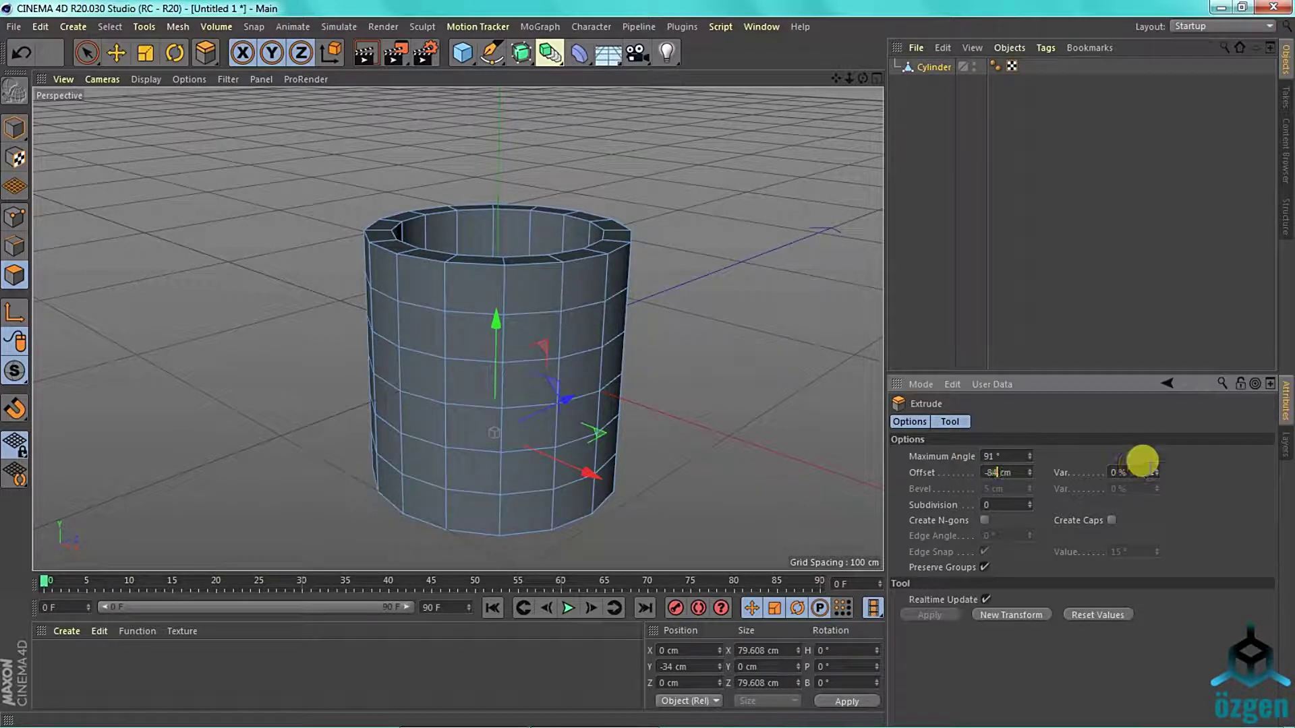
text(-85)
click(22, 237)
click(434, 259)
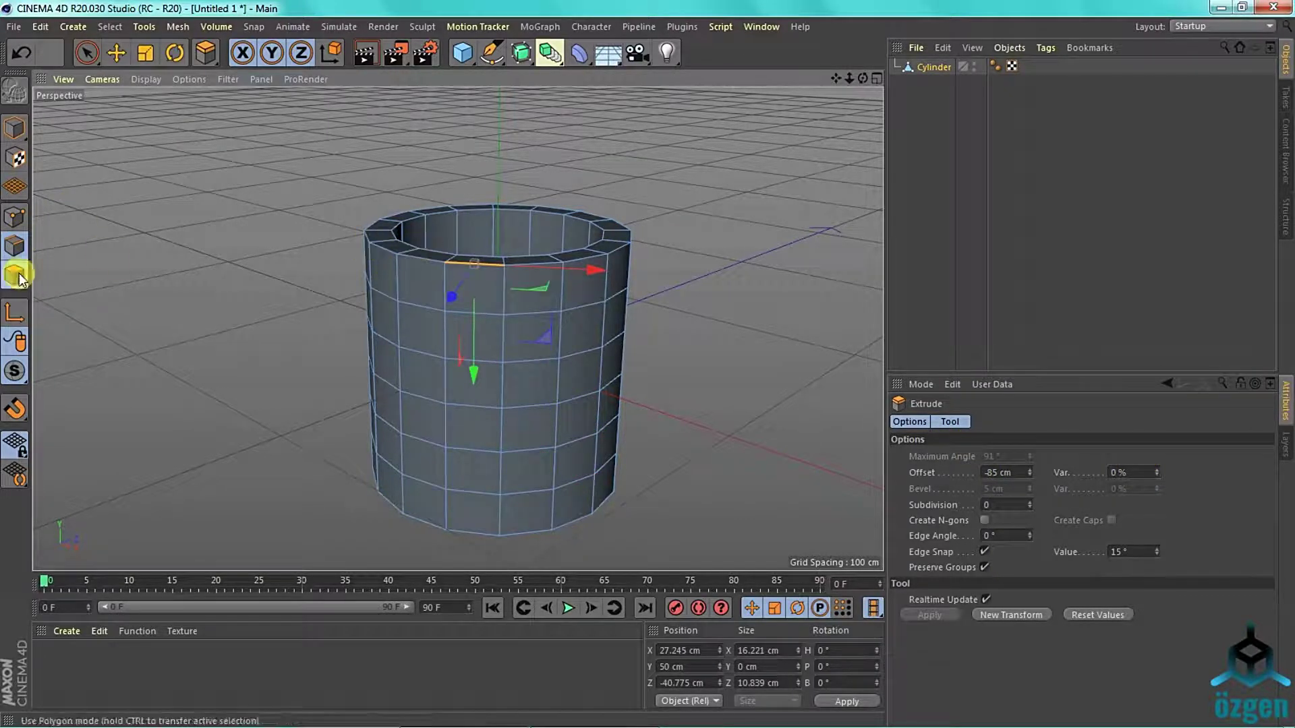
Add loop cuts around the cup near the rim and near the bottom cap.
click(19, 278)
drag(492, 254, 492, 168)
click(9, 248)
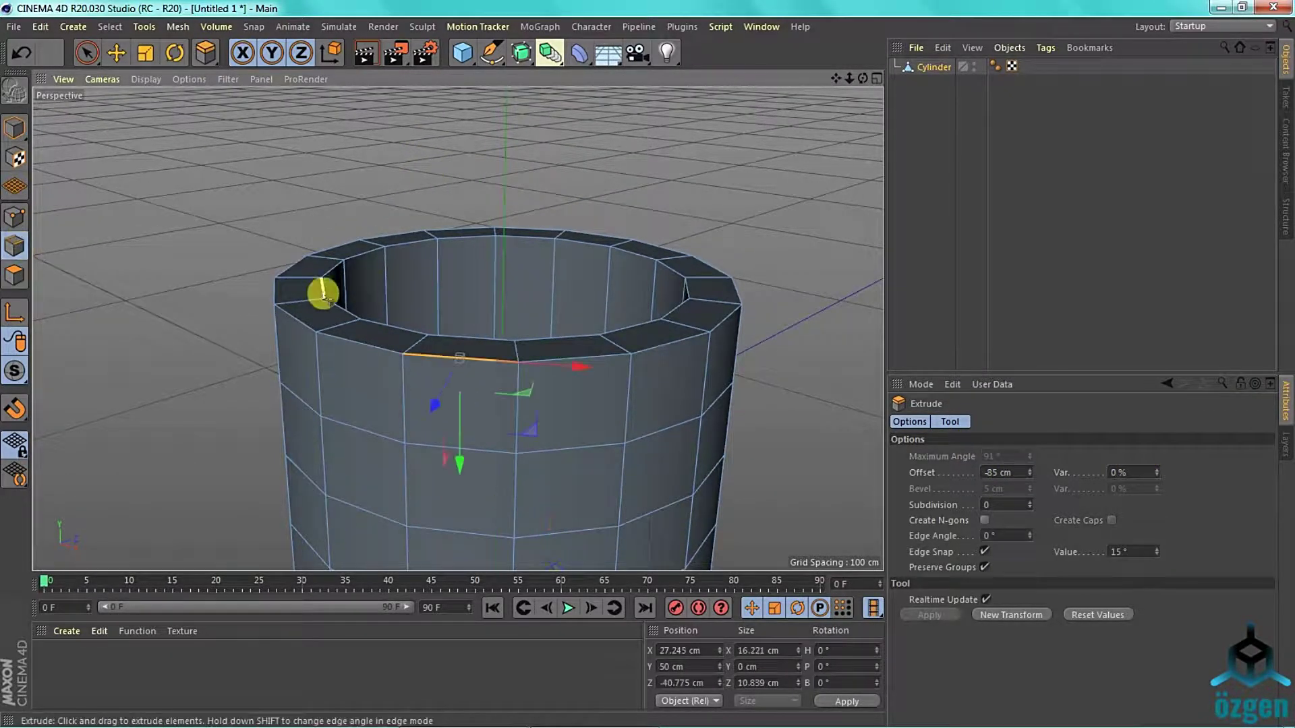
right_click(317, 289)
click(370, 253)
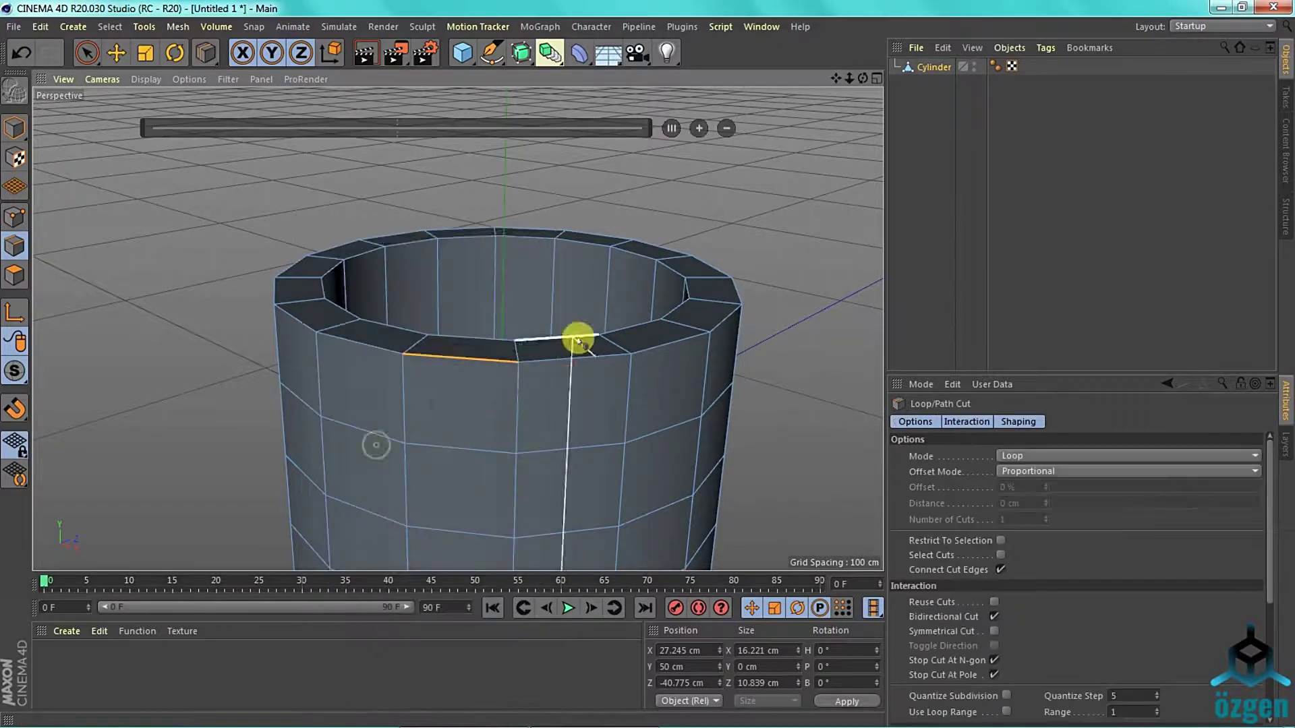
click(620, 346)
drag(863, 75, 457, 327)
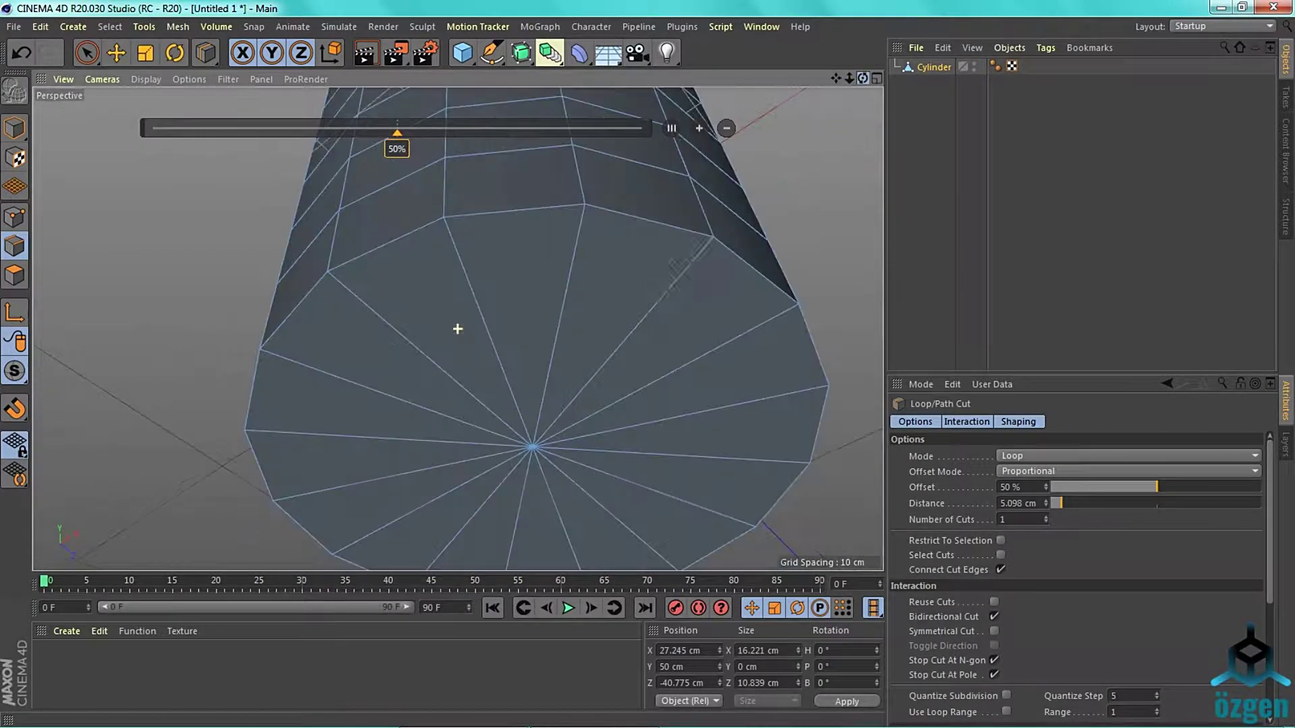
click(578, 239)
Select the rim edge loop and raise it about 2.5 cm.
drag(864, 77, 650, 196)
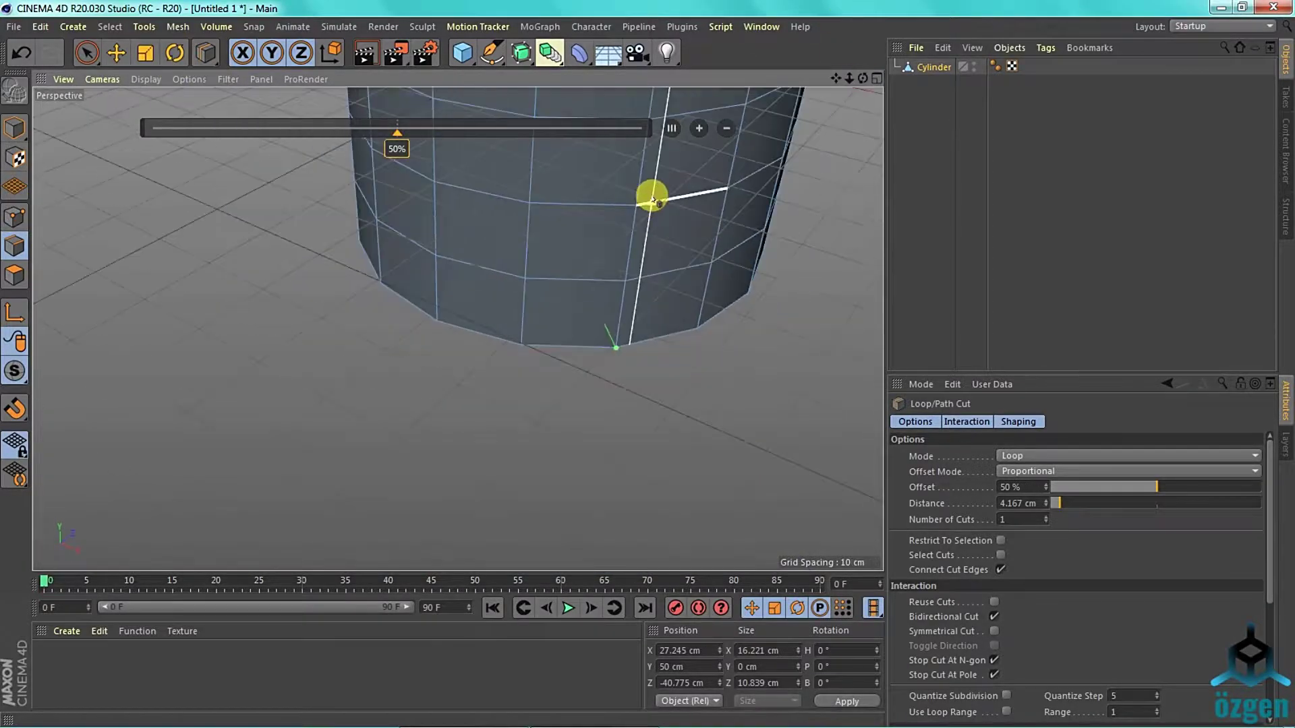
alt+drag(454, 326, 445, 392)
click(116, 52)
drag(494, 120, 491, 104)
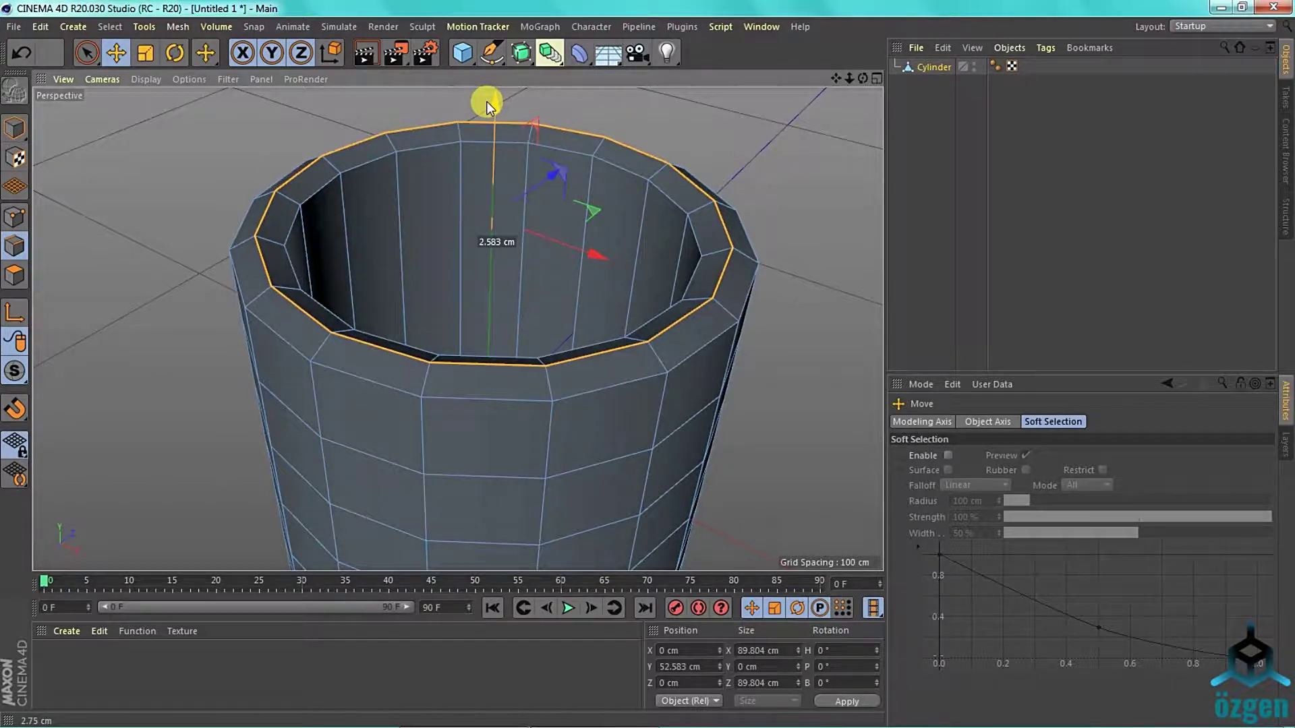
Lower the bottom edge ring about 2.8 cm and select the base loop for scaling.
drag(491, 104, 488, 100)
mouse_move(599, 112)
alt+mouse_down()
mouse_move(453, 326)
mouse_move(614, 253)
alt+mouse_up()
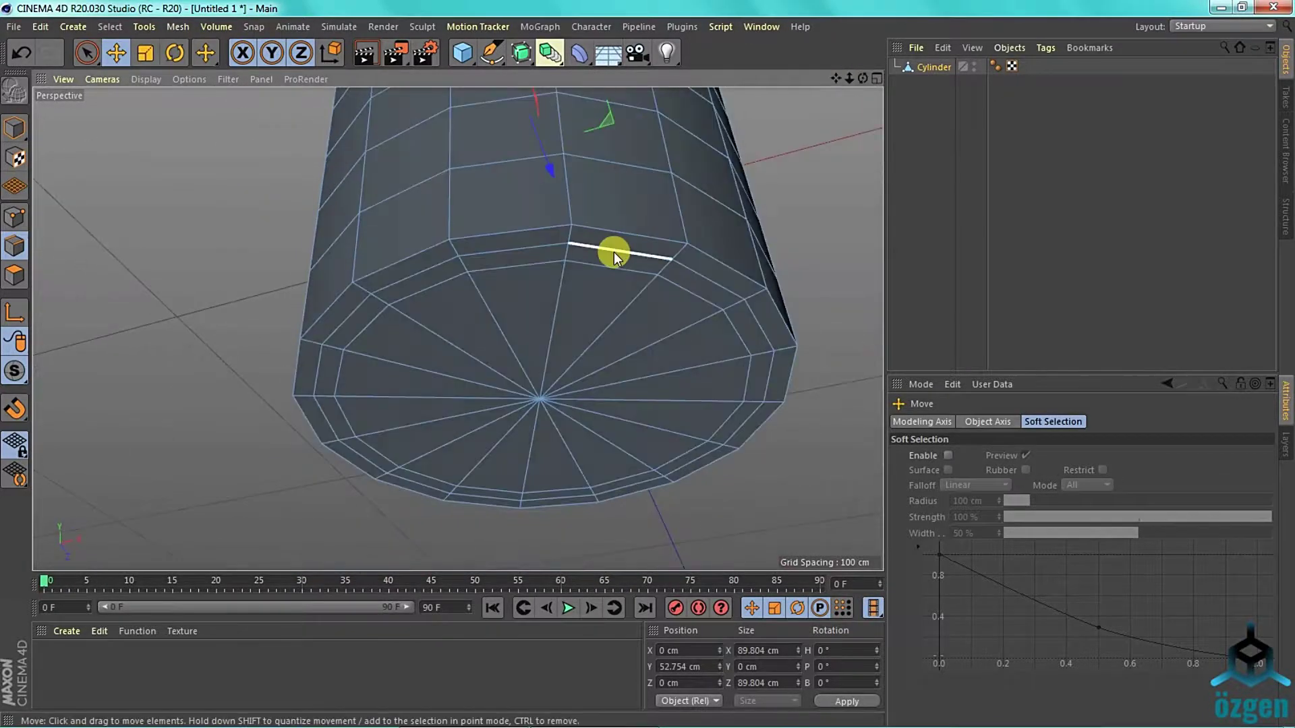
mouse_move(560, 444)
alt+mouse_down()
mouse_move(617, 274)
mouse_move(569, 257)
alt+mouse_up()
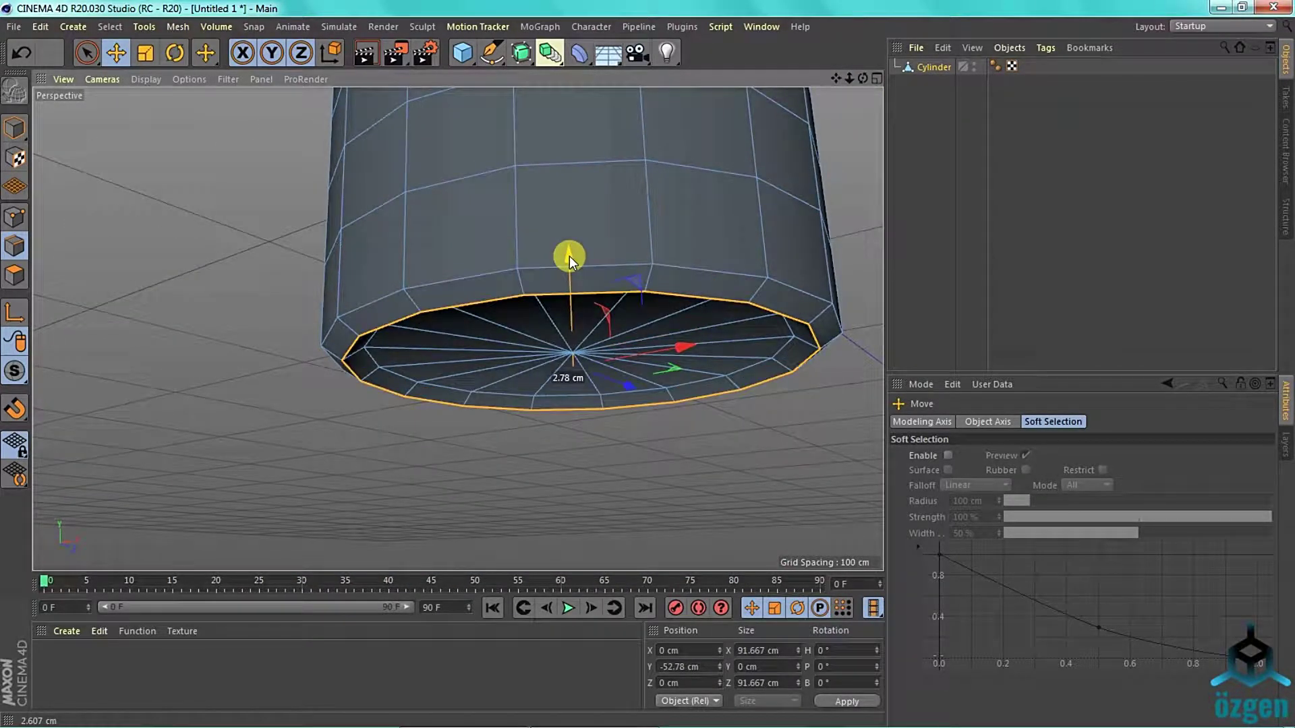
double_click(634, 274)
click(145, 53)
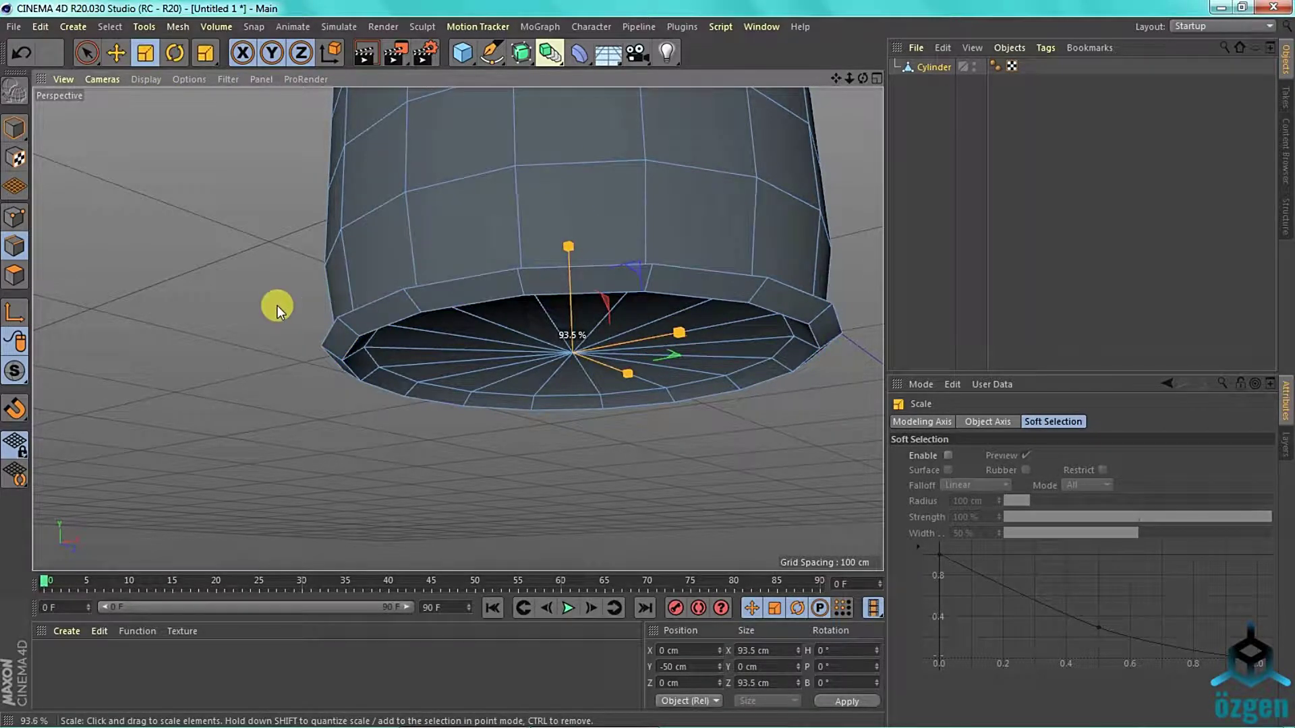
mouse_move(870, 111)
alt+mouse_down()
mouse_move(808, 116)
mouse_move(820, 82)
mouse_move(637, 120)
mouse_move(607, 169)
mouse_move(597, 323)
alt+mouse_up()
Inset a side face of the cup and extrude it outward to start the handle.
key(Return)
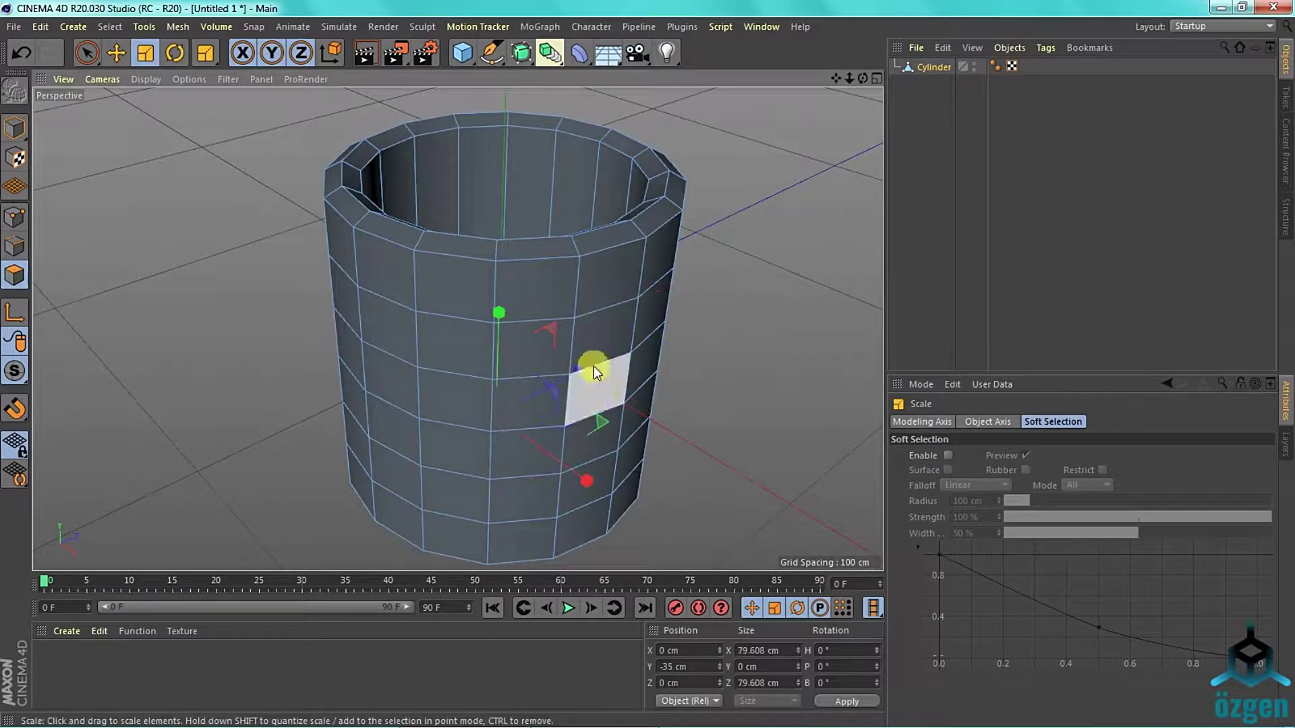
right_click(614, 310)
click(678, 358)
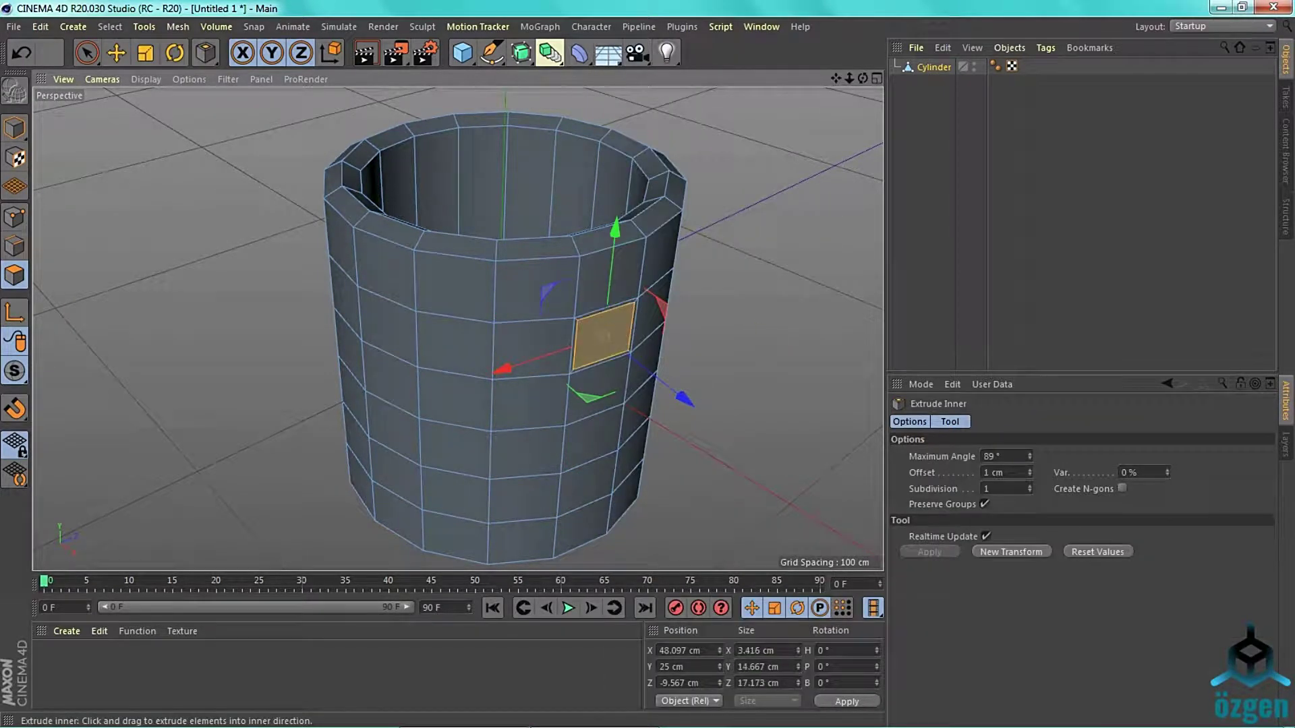
drag(733, 357, 687, 396)
key(d)
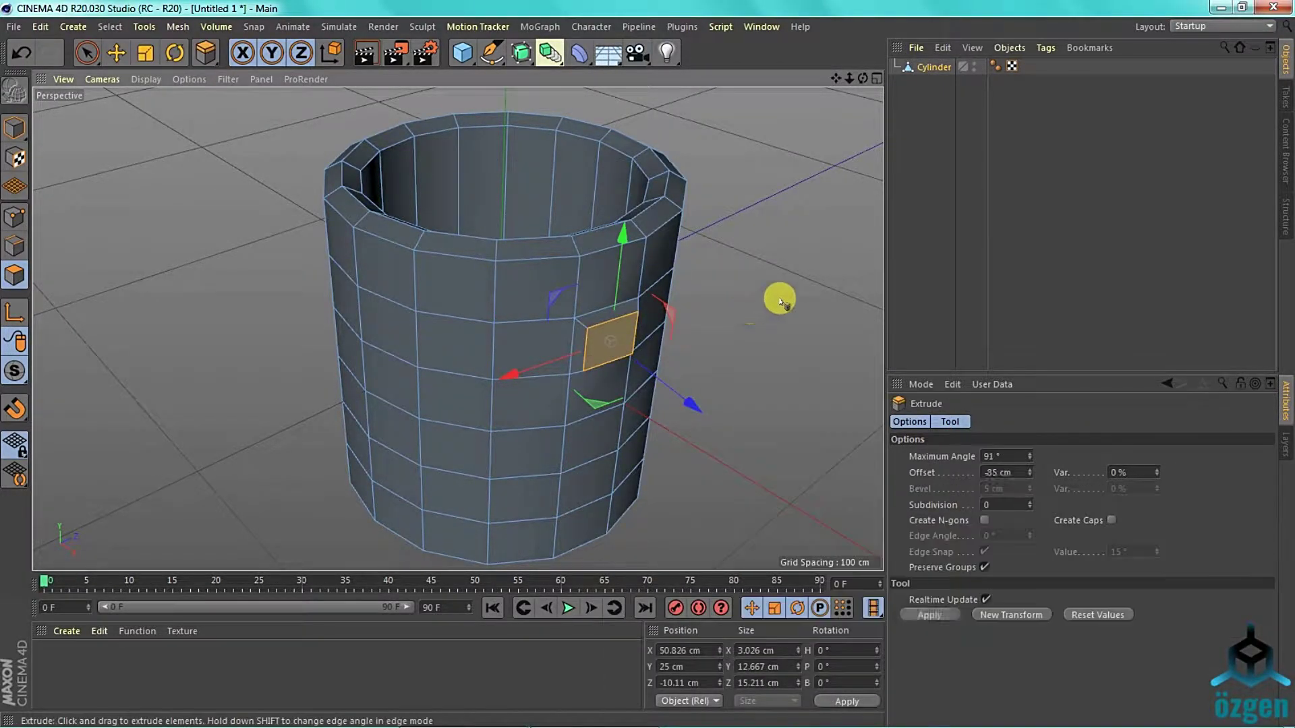
drag(780, 298, 830, 296)
Tilt the handle face downward and extrude two more handle segments.
click(175, 54)
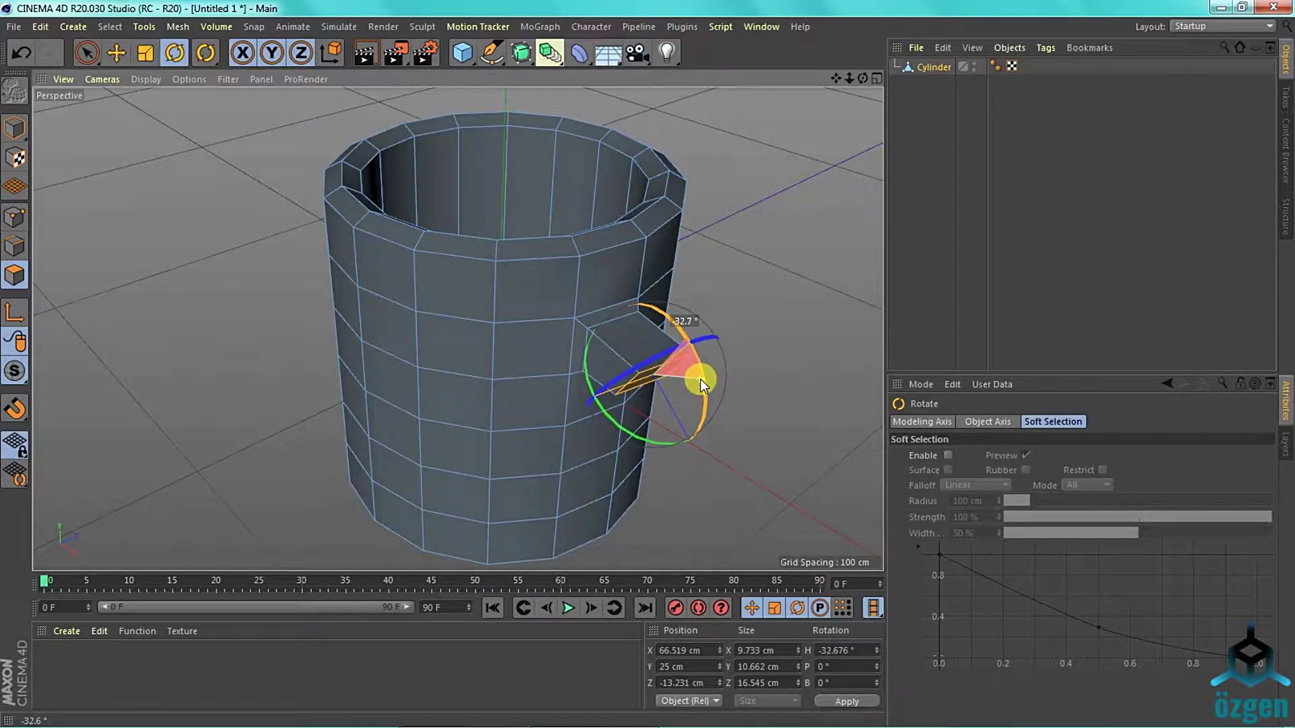
drag(700, 379, 674, 424)
key(d)
mouse_move(775, 407)
mouse_down()
mouse_move(759, 405)
mouse_move(733, 454)
mouse_up()
key(r)
key(d)
drag(795, 389, 715, 436)
key(r)
In the front view, rotate the handle's end face, then undo the last attempt.
click(877, 80)
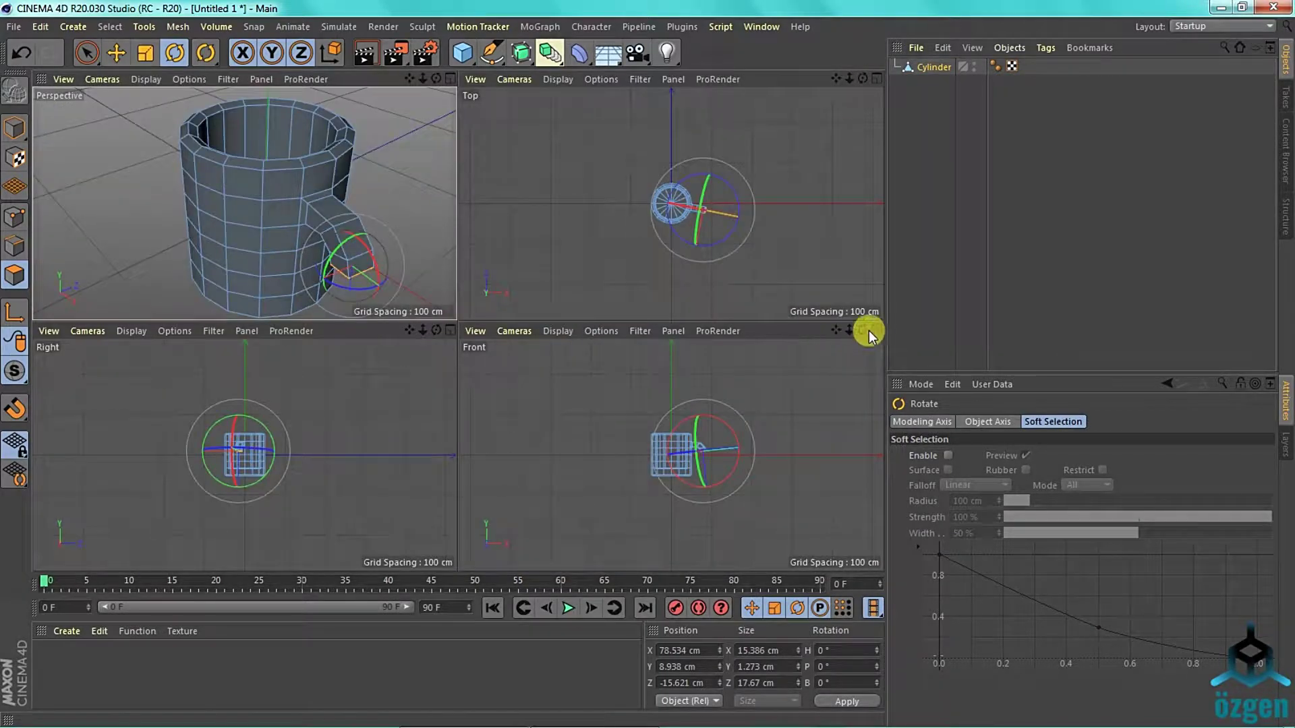
click(874, 328)
scroll(573, 337, up, 5)
key(d)
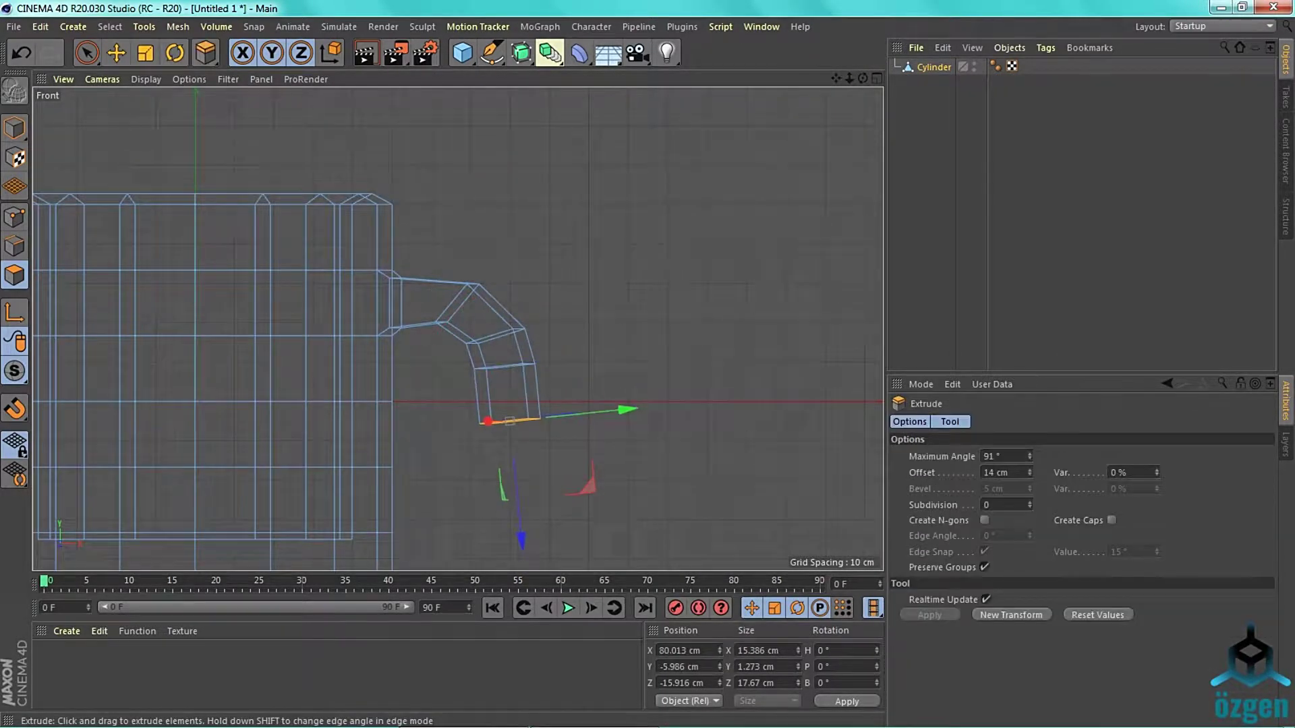
key(r)
key(d)
key(r)
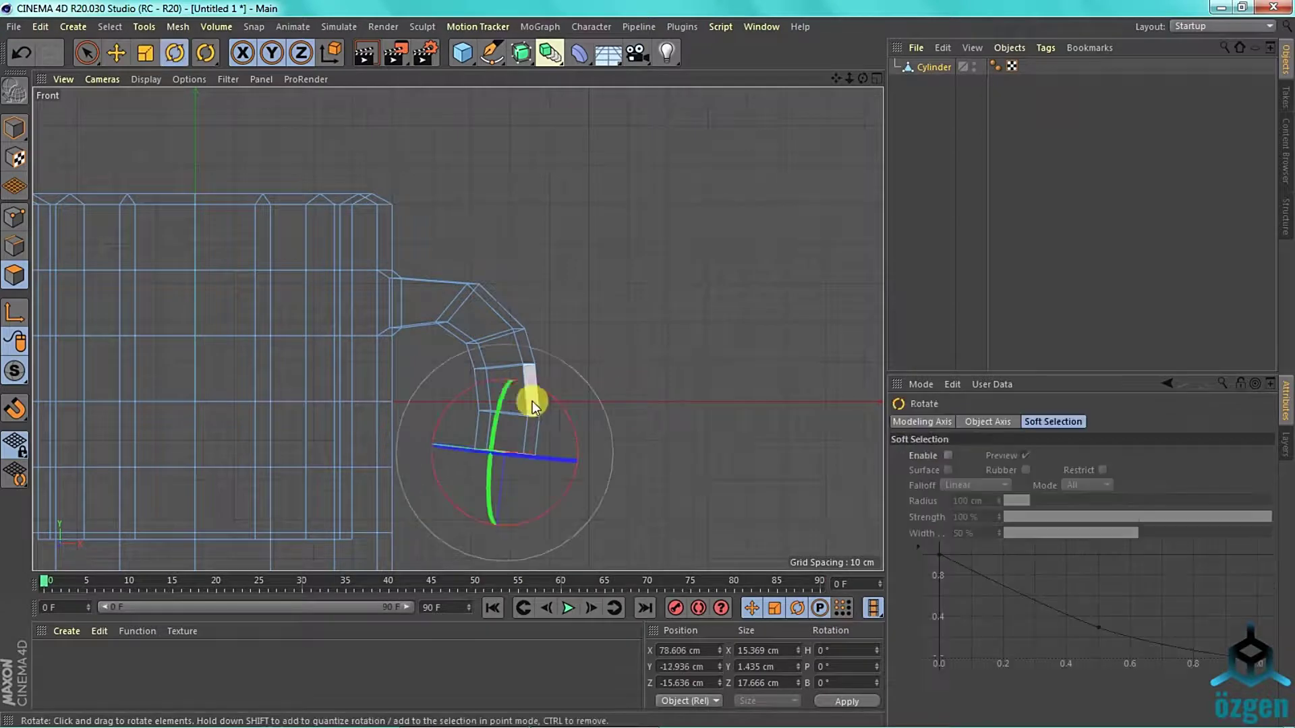
drag(532, 404, 558, 420)
key(ctrl+z)
key(ctrl+z)
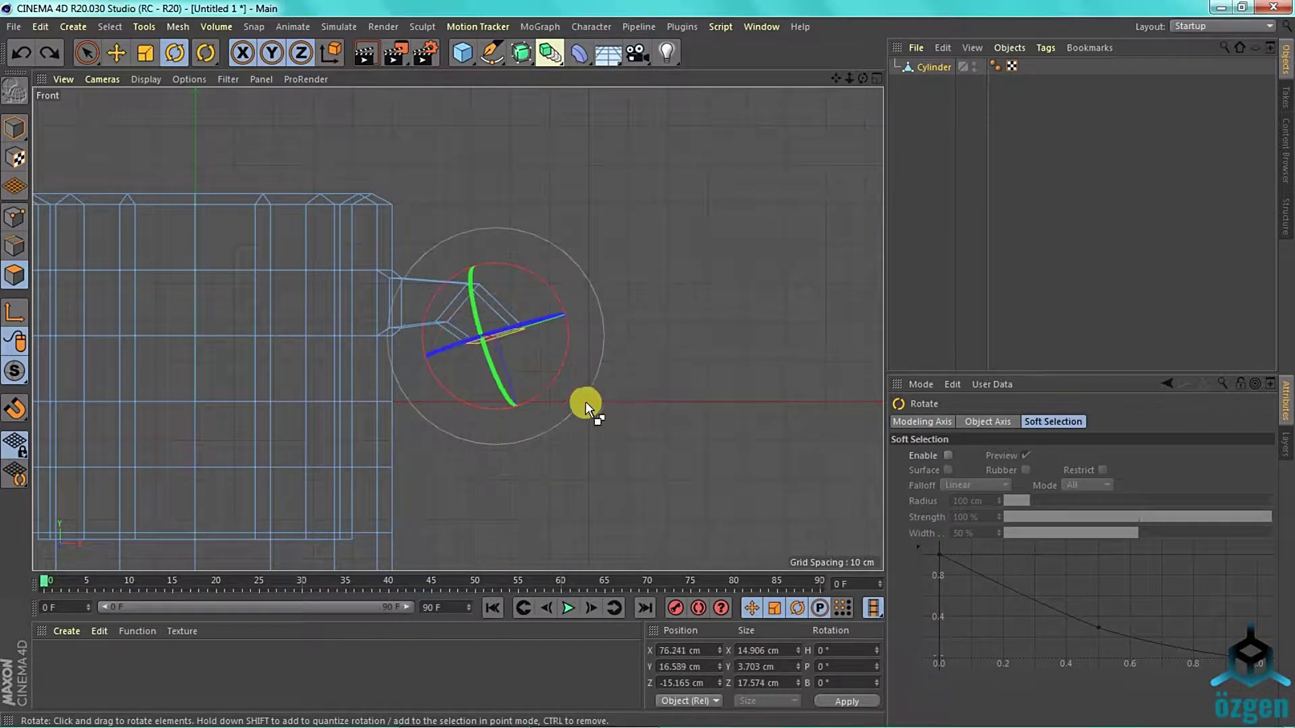
Extrude and rotate further handle segments so the handle curves back toward the body.
right_click(659, 357)
click(681, 538)
key(r)
mouse_move(568, 351)
mouse_down()
mouse_move(581, 374)
mouse_move(582, 360)
mouse_move(625, 349)
mouse_move(569, 406)
mouse_move(584, 403)
mouse_move(565, 484)
mouse_move(623, 455)
mouse_up()
key(d)
key(r)
key(d)
key(r)
key(d)
key(r)
drag(525, 484, 548, 537)
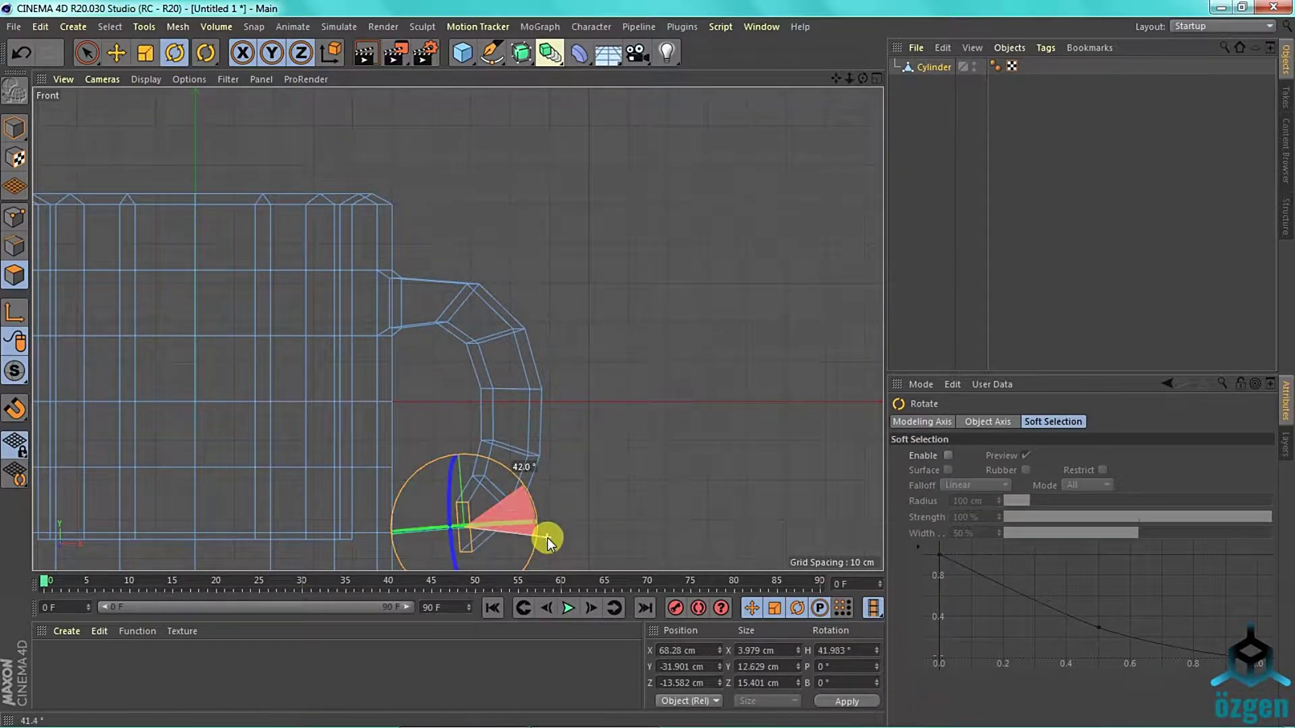
middle_click(861, 91)
key(F1)
Extrude the handle's end face about 7 cm to meet the cup wall, undoing the overlong attempt.
alt+drag(868, 110, 662, 298)
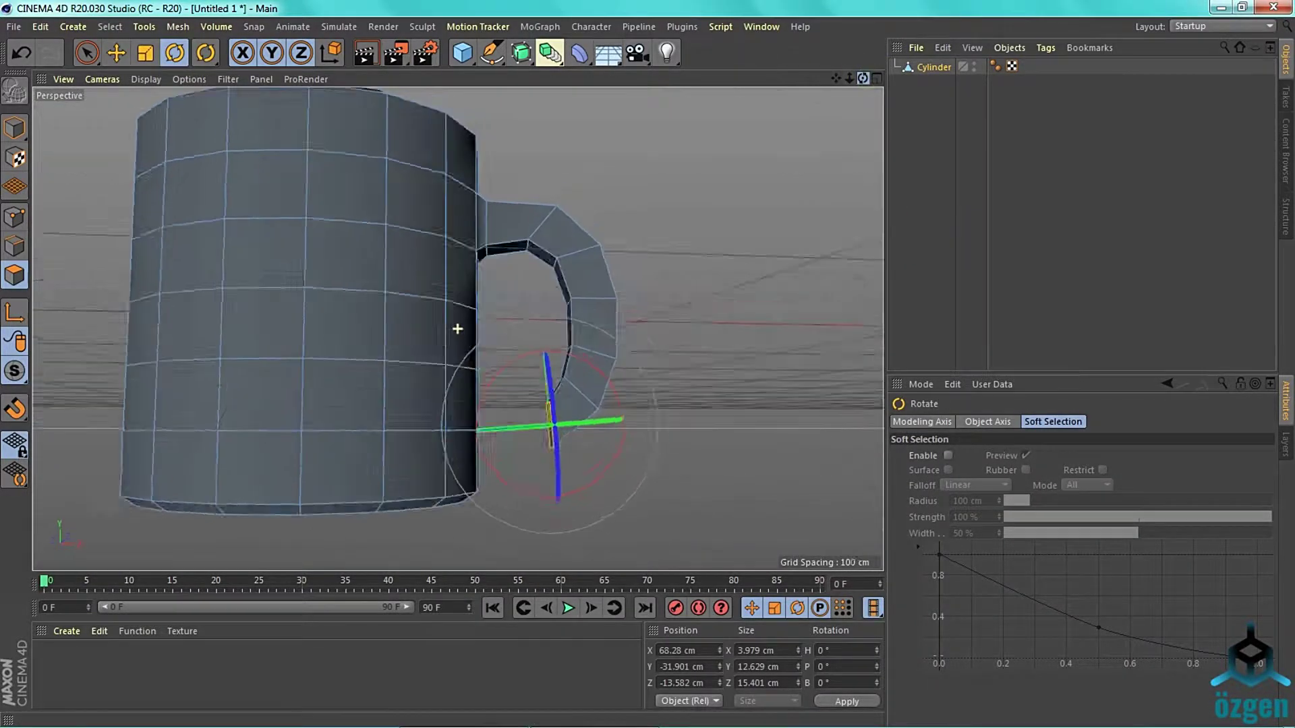
key(d)
mouse_move(618, 387)
mouse_down()
mouse_move(664, 381)
mouse_move(628, 381)
mouse_up()
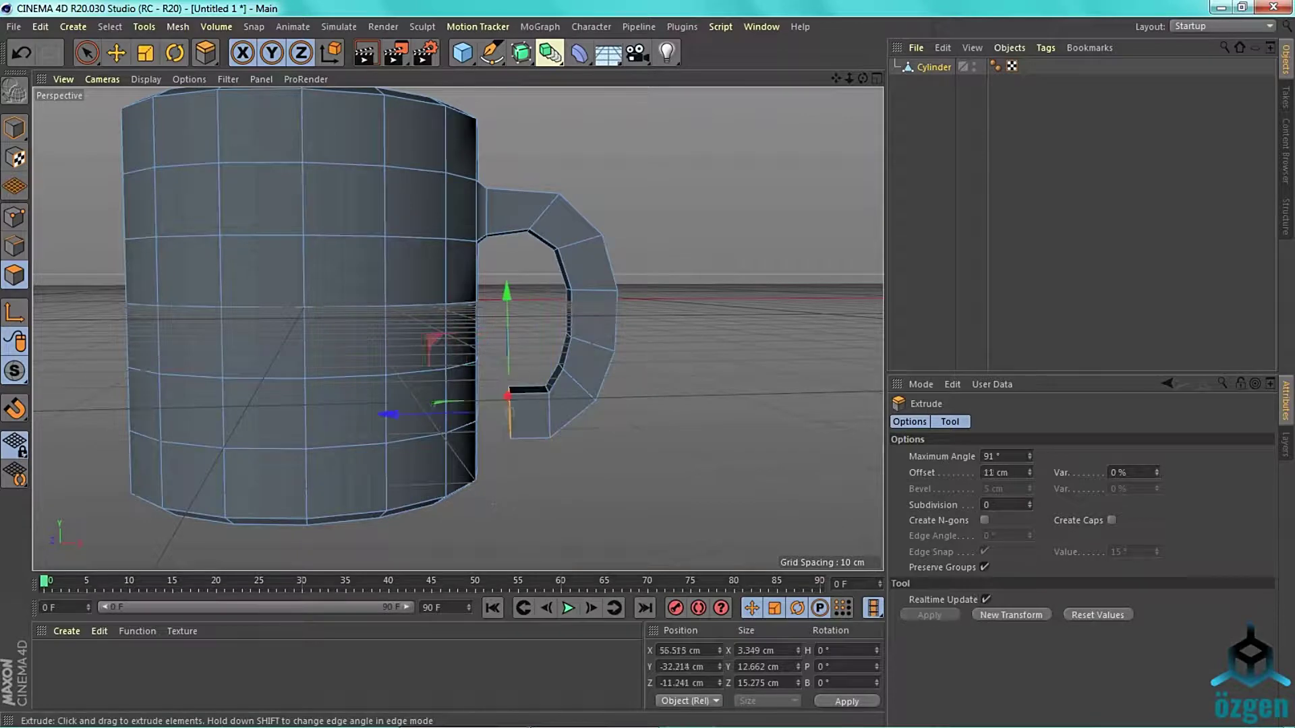
drag(862, 79, 509, 297)
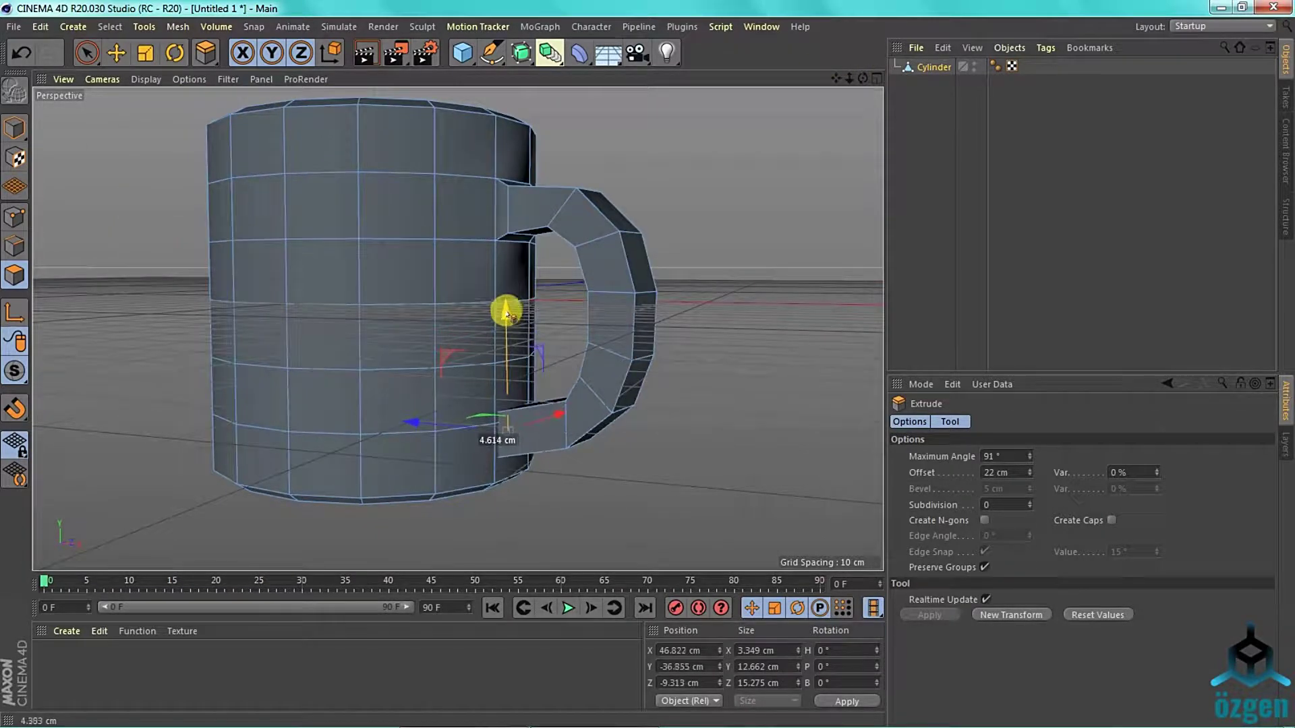
key(ctrl+z)
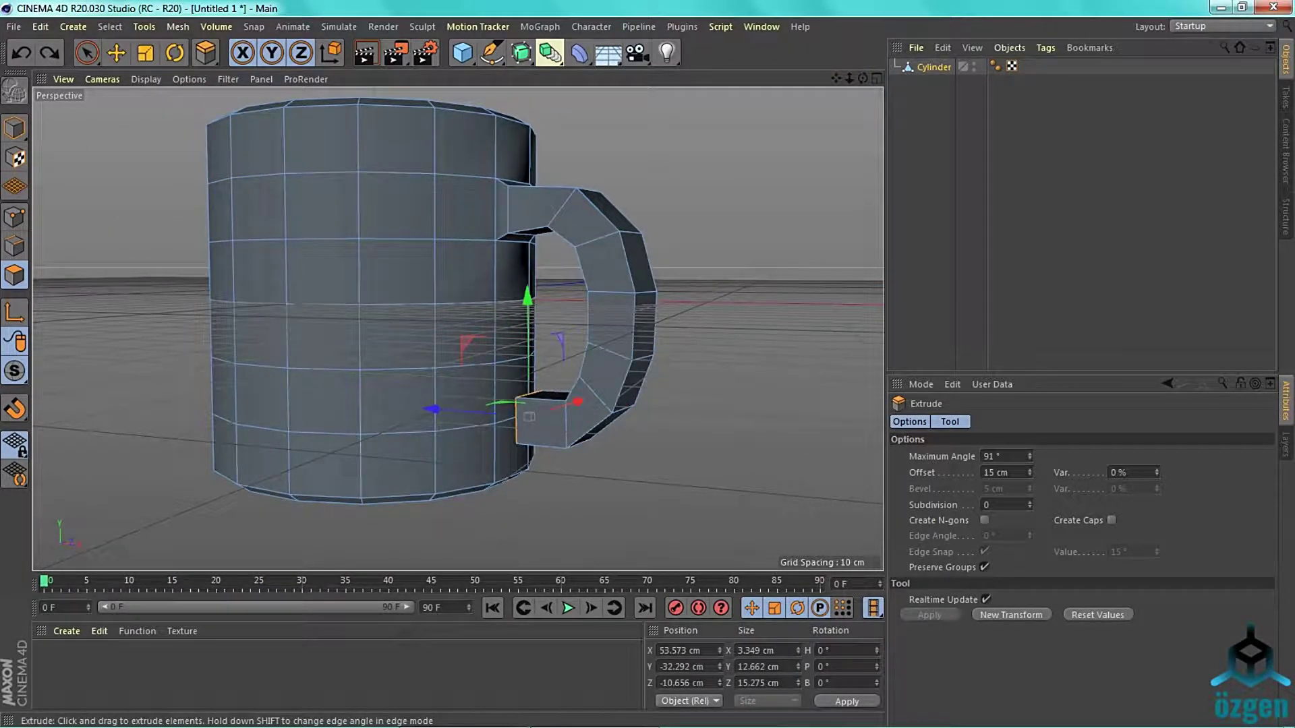
scroll(448, 463, up, 3)
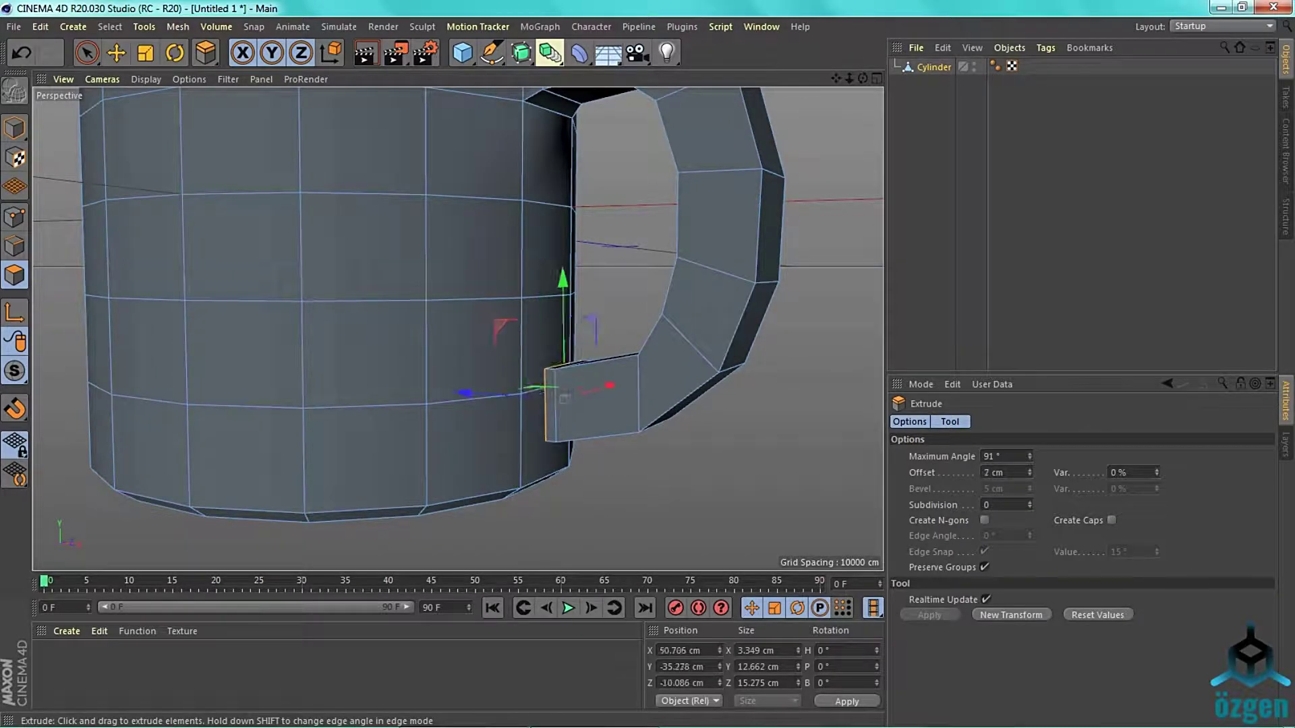
drag(849, 79, 847, 128)
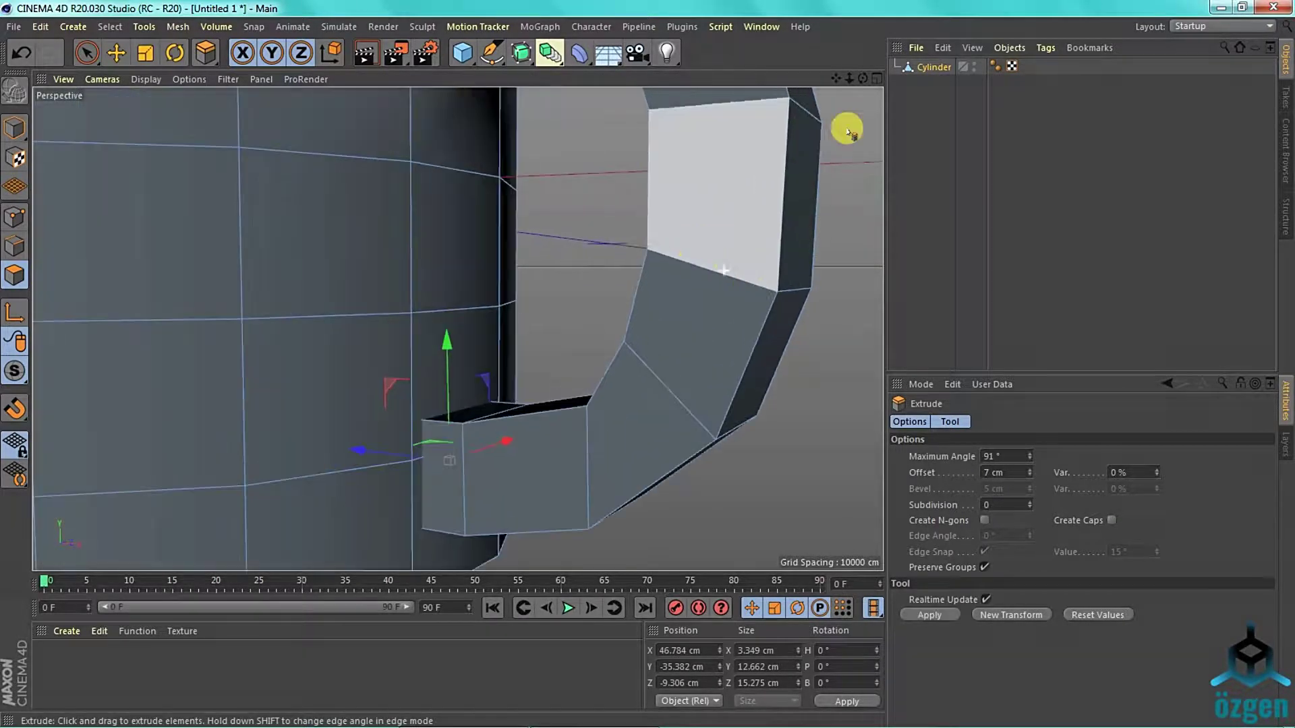
mouse_move(862, 79)
mouse_down()
mouse_move(570, 367)
mouse_move(632, 139)
mouse_up()
click(939, 58)
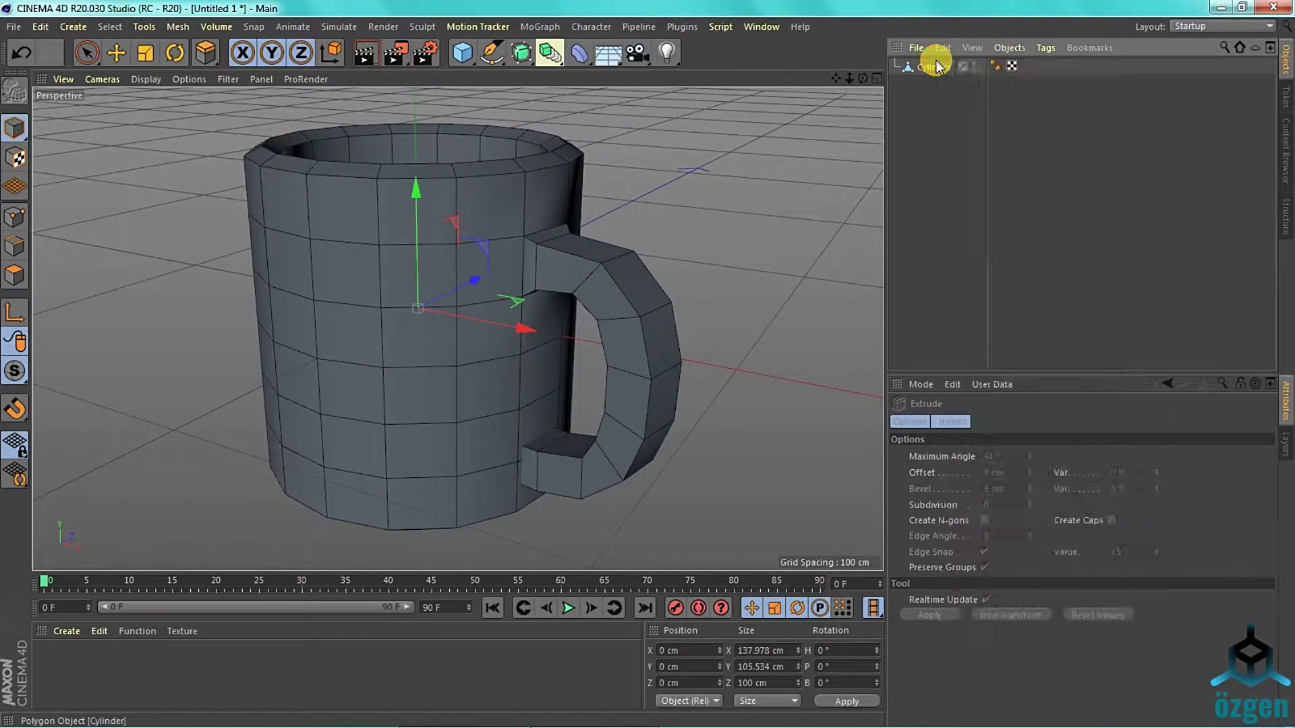
Select faces on the mug and try Stitch and Sew to join the handle.
click(86, 52)
click(14, 275)
click(445, 276)
right_click(552, 278)
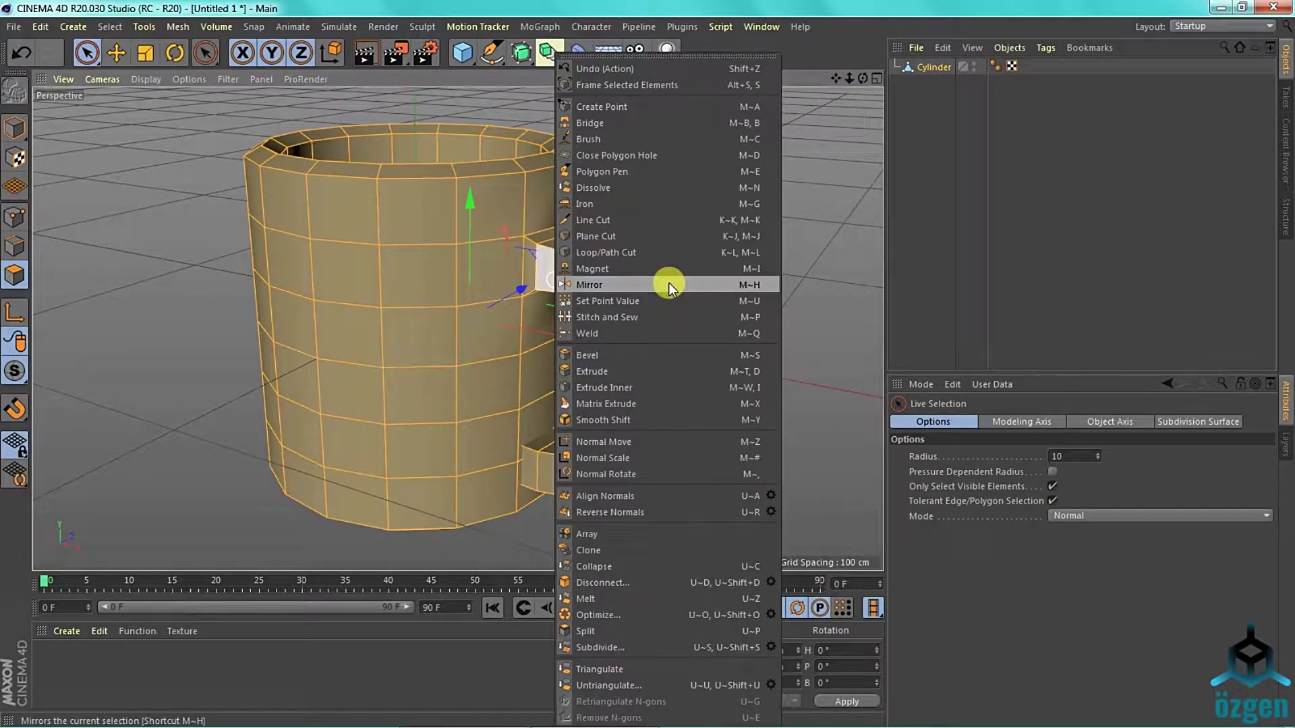
click(665, 317)
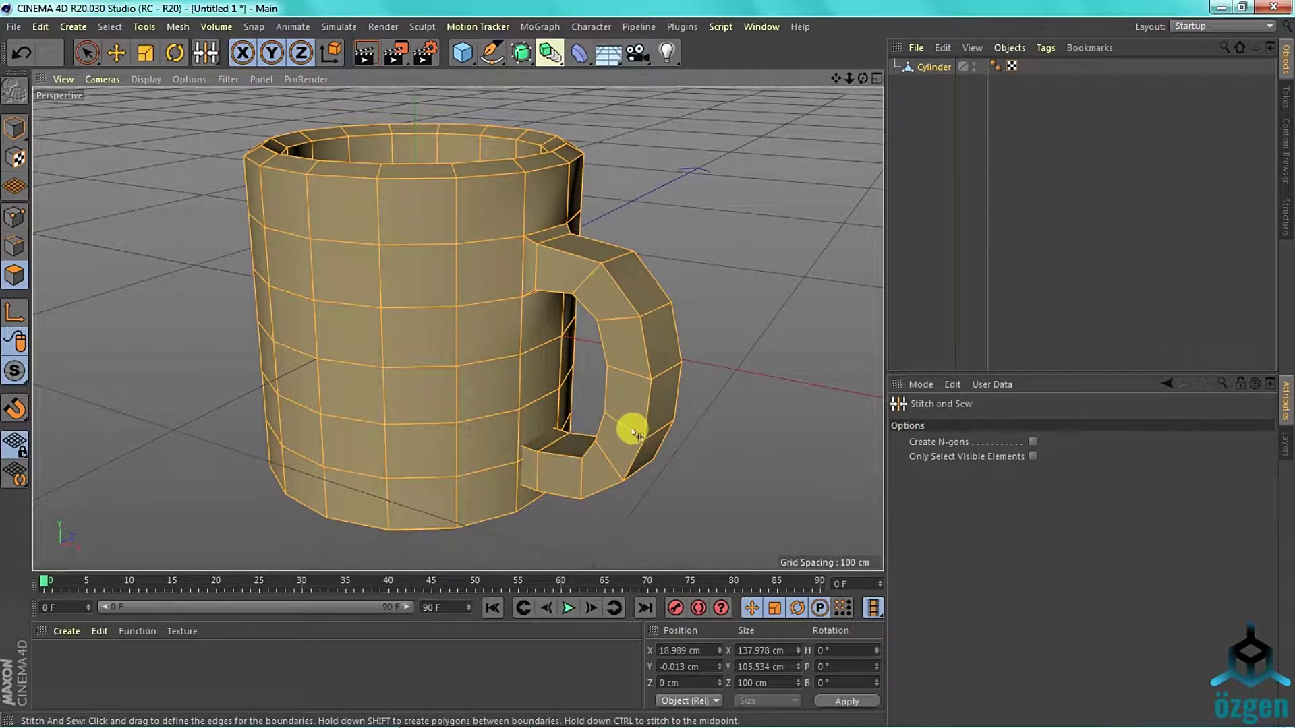
Try welding the handle points to the body, then restore the vanished mug.
right_click(634, 433)
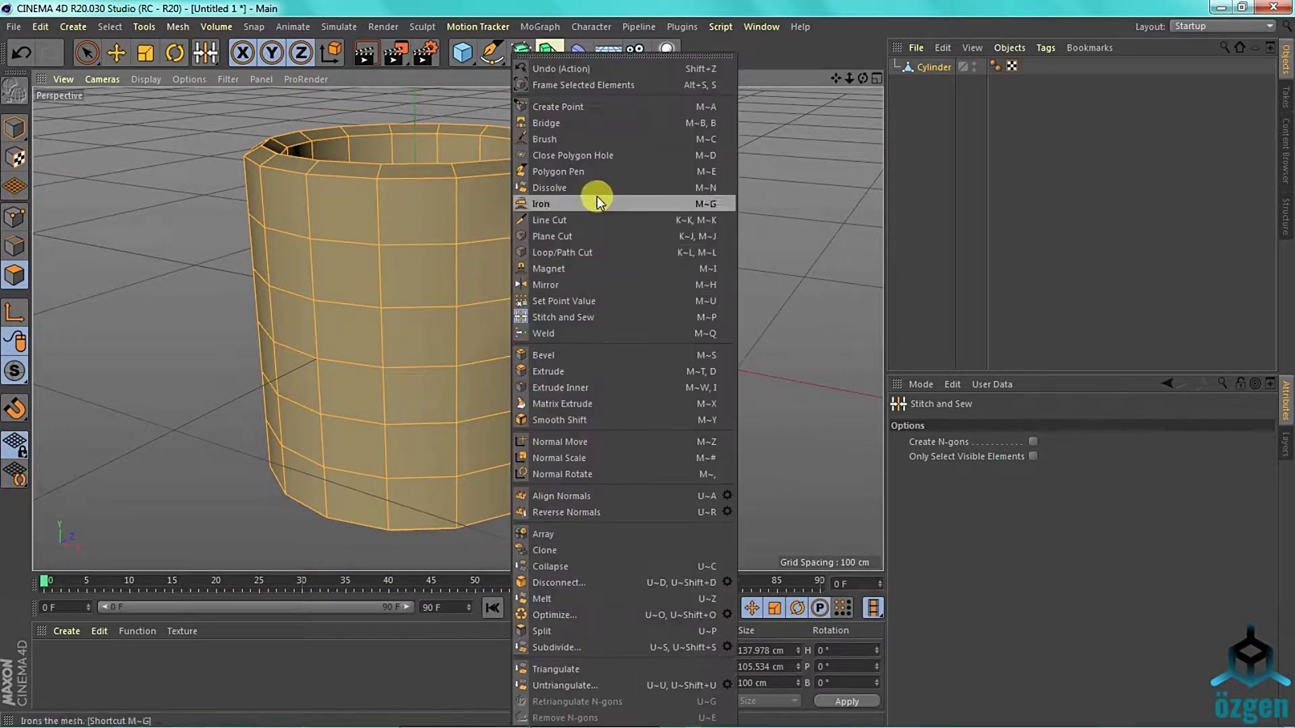
click(582, 334)
right_click(639, 469)
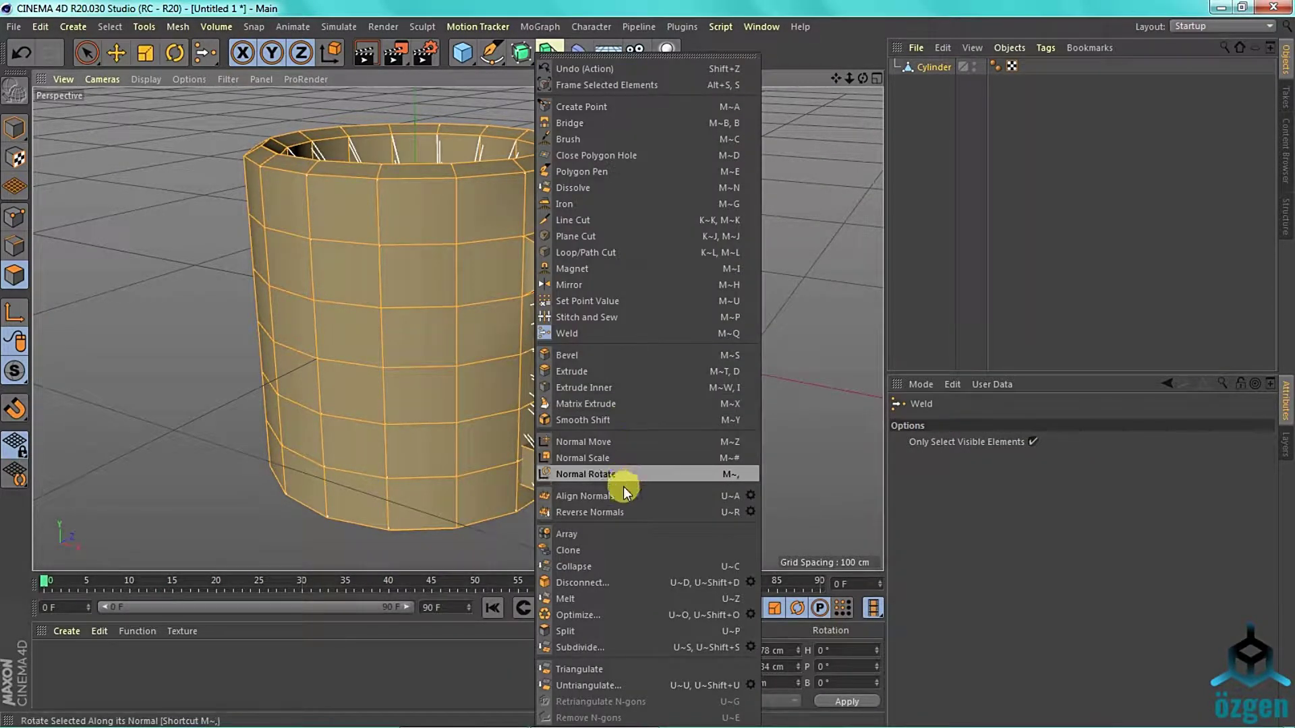
key(Escape)
right_click(588, 499)
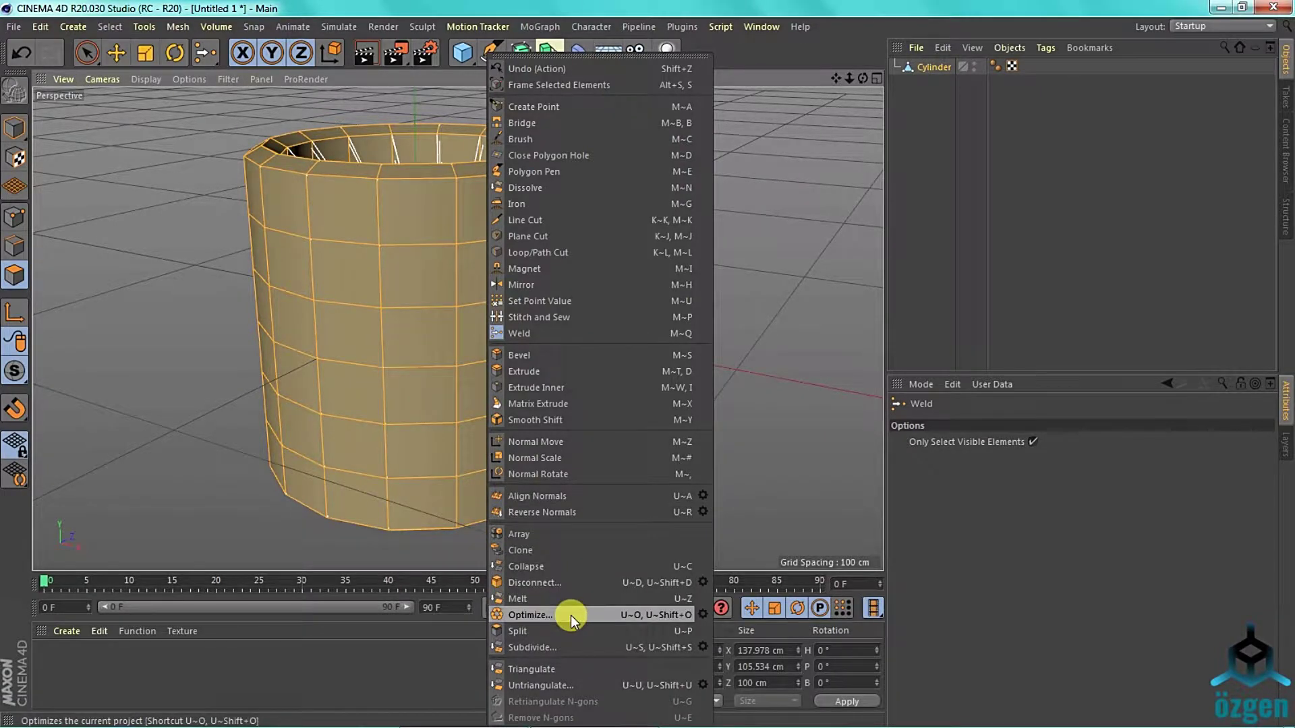
key(Escape)
click(413, 92)
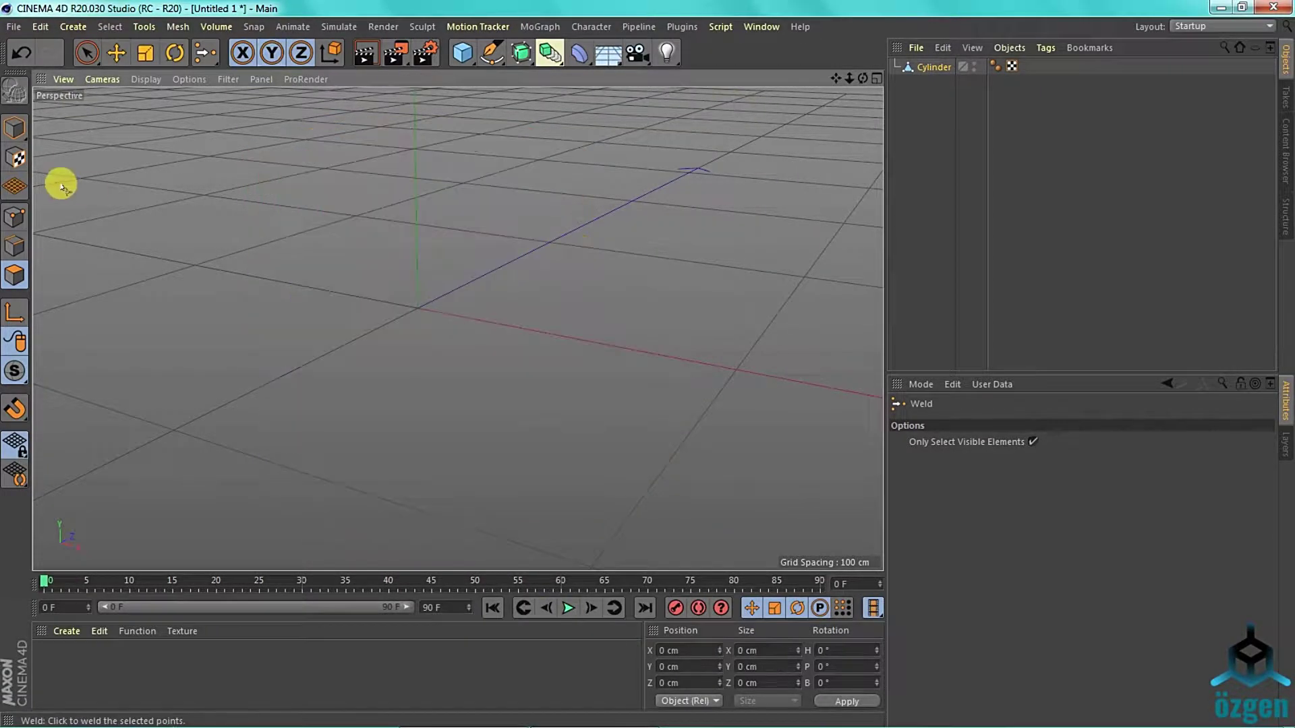
click(14, 127)
Select the Cylinder's children and use Connect Objects + Delete to merge them.
click(933, 66)
right_click(925, 66)
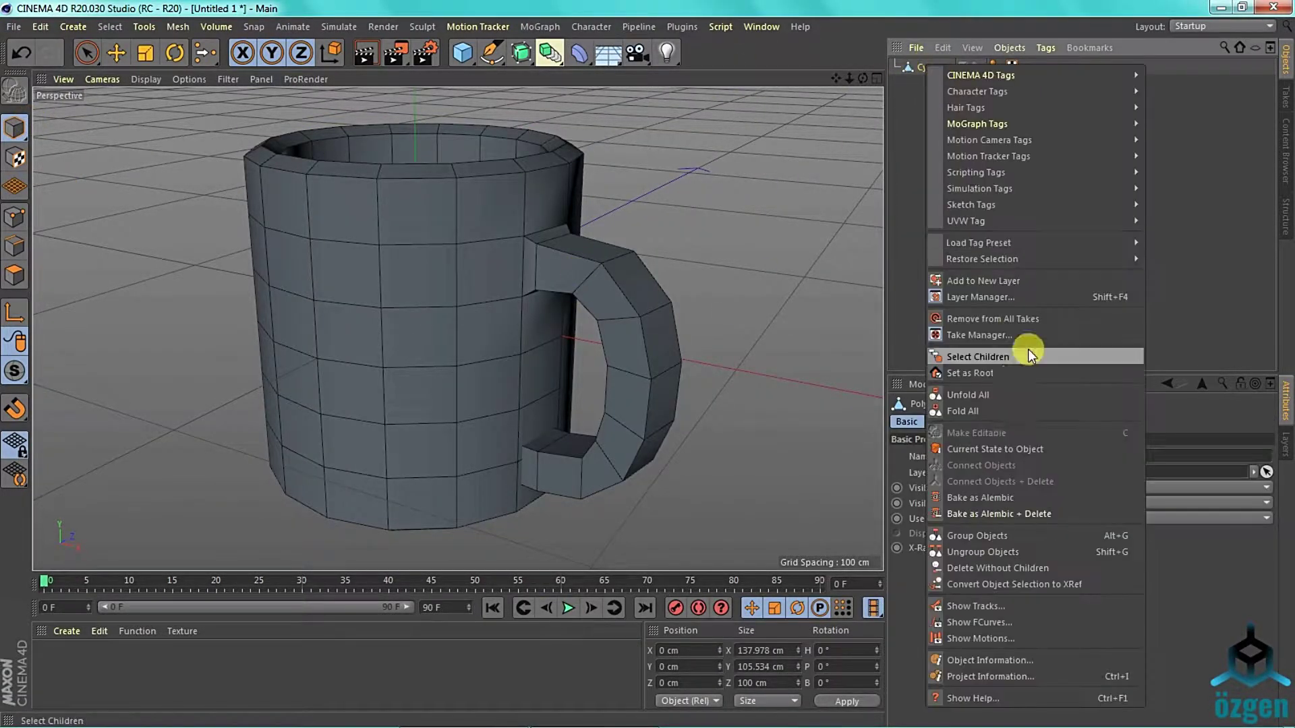
click(1028, 355)
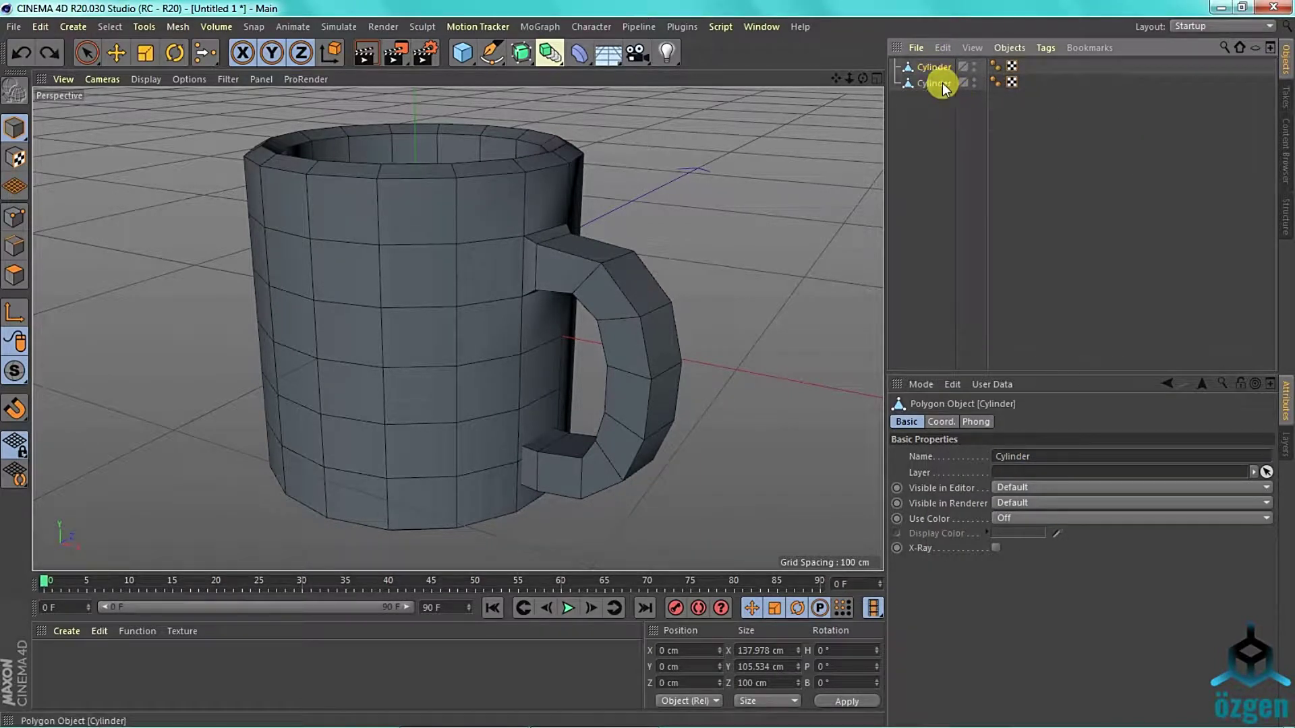
right_click(942, 74)
click(971, 378)
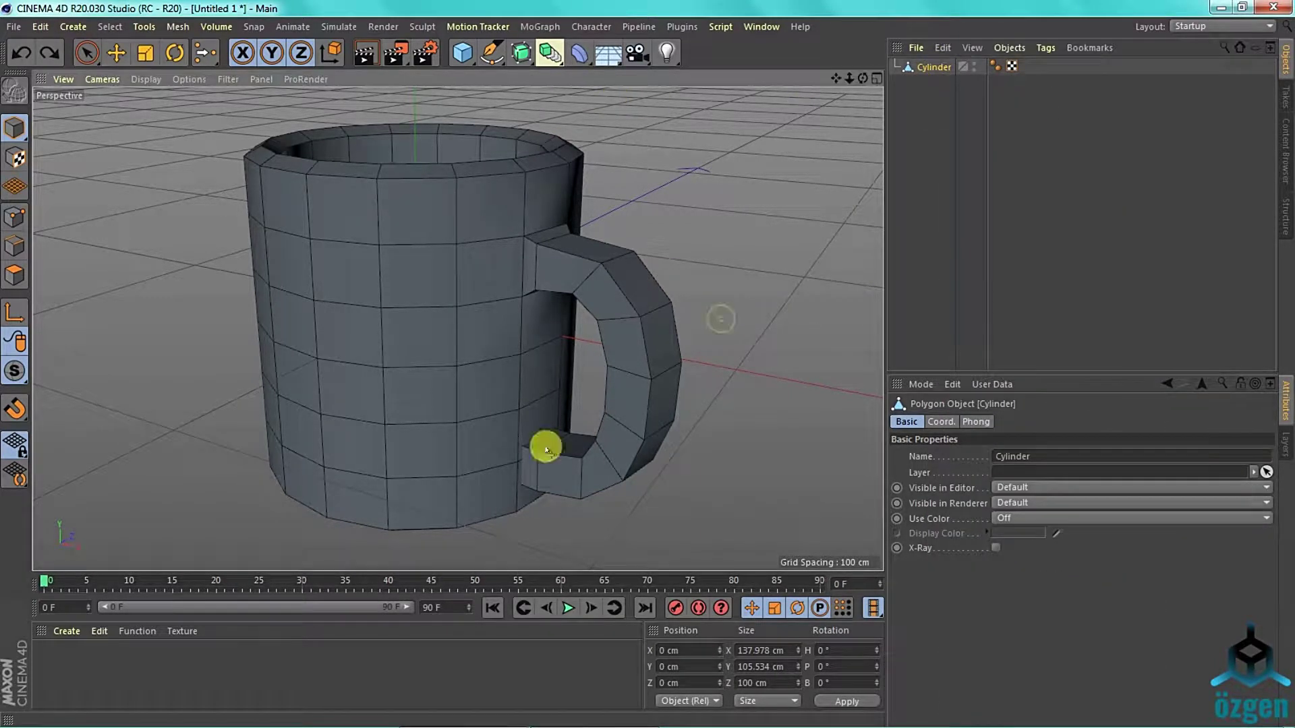
Add a Polygon Reduction generator and parent the mug Cylinder under it.
key(h)
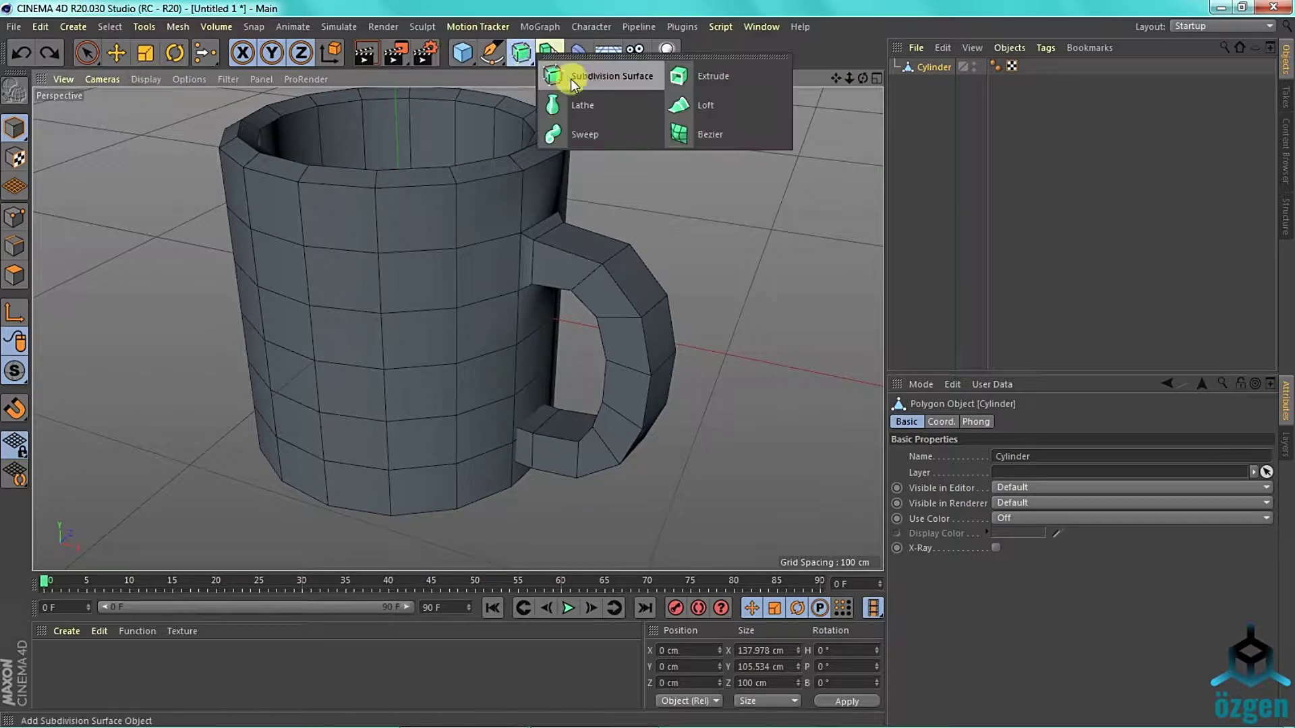
click(550, 52)
click(782, 167)
drag(942, 83, 957, 67)
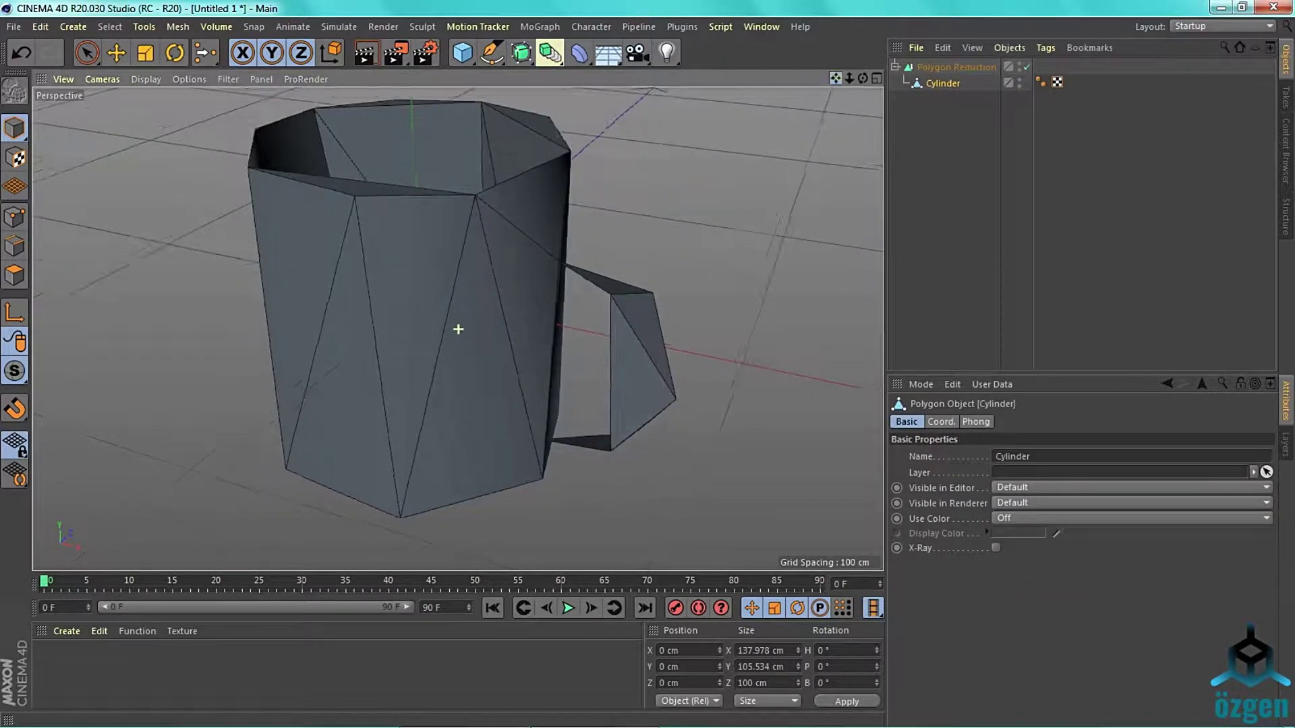
click(956, 67)
click(1195, 470)
Test Reduction Strength values of about 67%, 100% and 20%.
drag(1195, 468, 1237, 465)
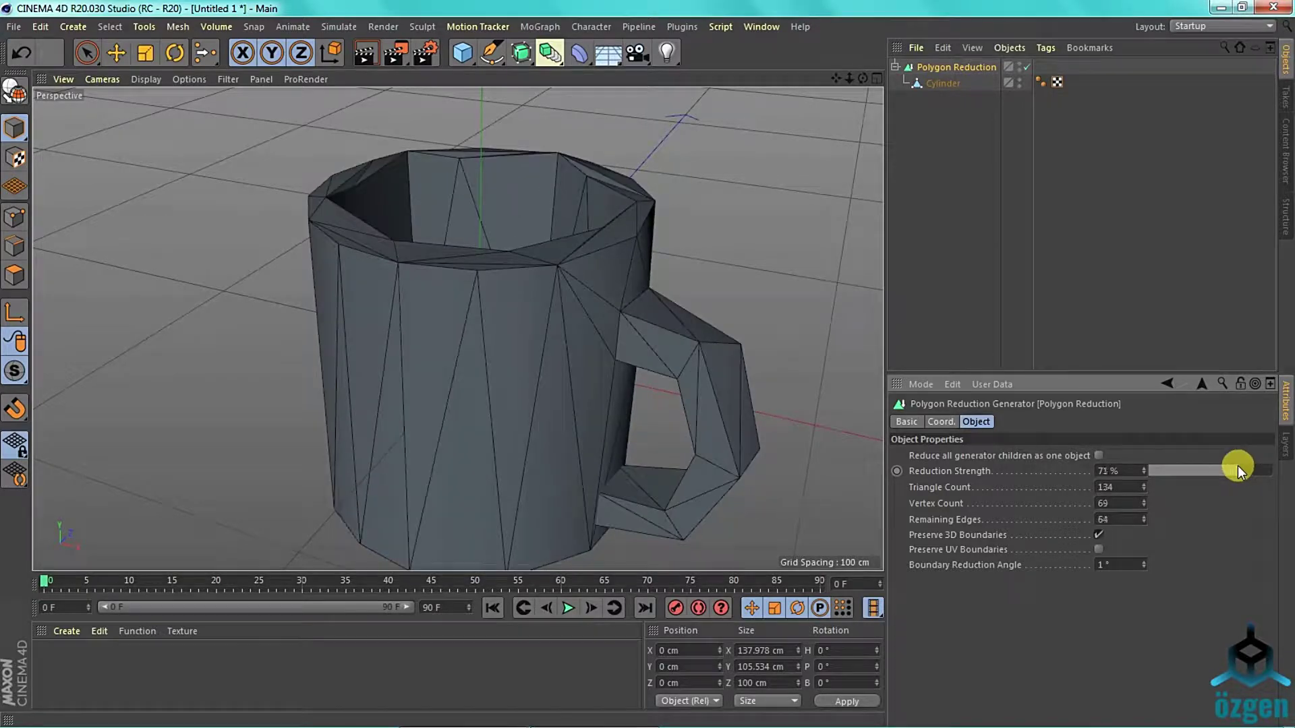
mouse_move(1145, 517)
mouse_down()
mouse_move(1142, 371)
mouse_move(1130, 498)
mouse_move(1206, 431)
mouse_move(1196, 474)
mouse_move(1170, 475)
mouse_up()
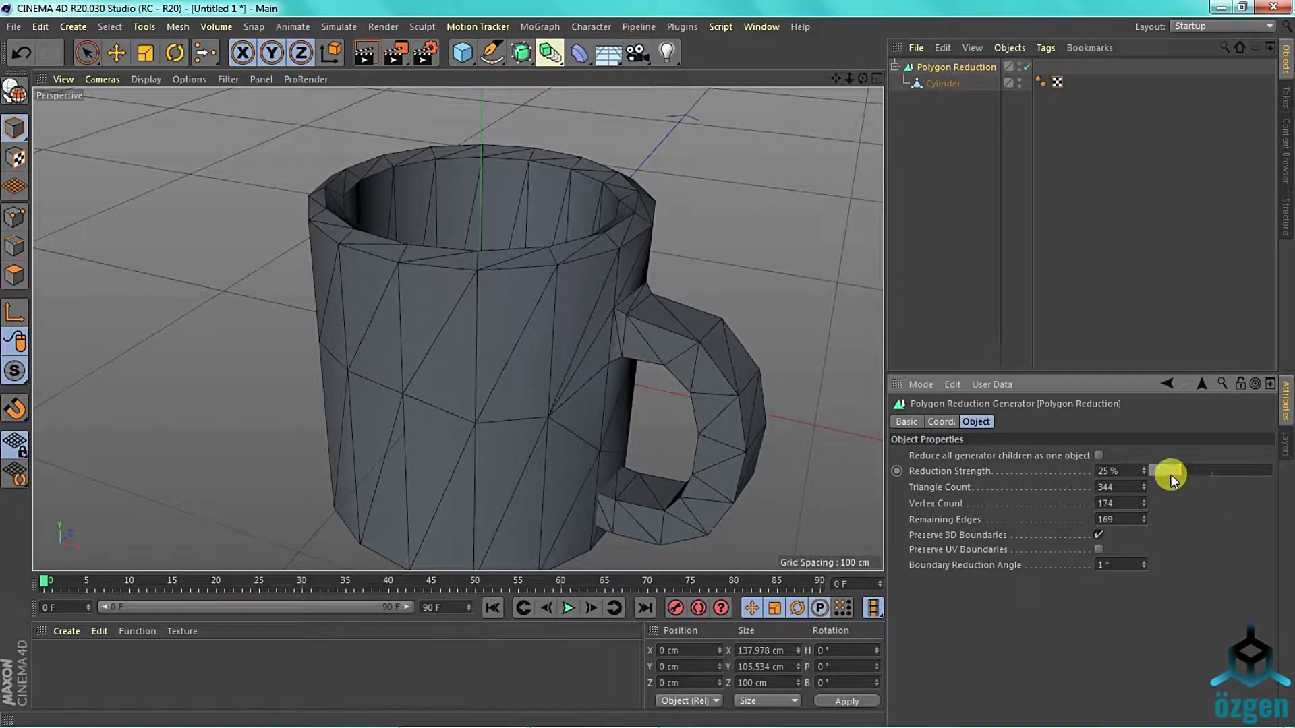
scroll(454, 327, up, 3)
scroll(454, 328, down, 2)
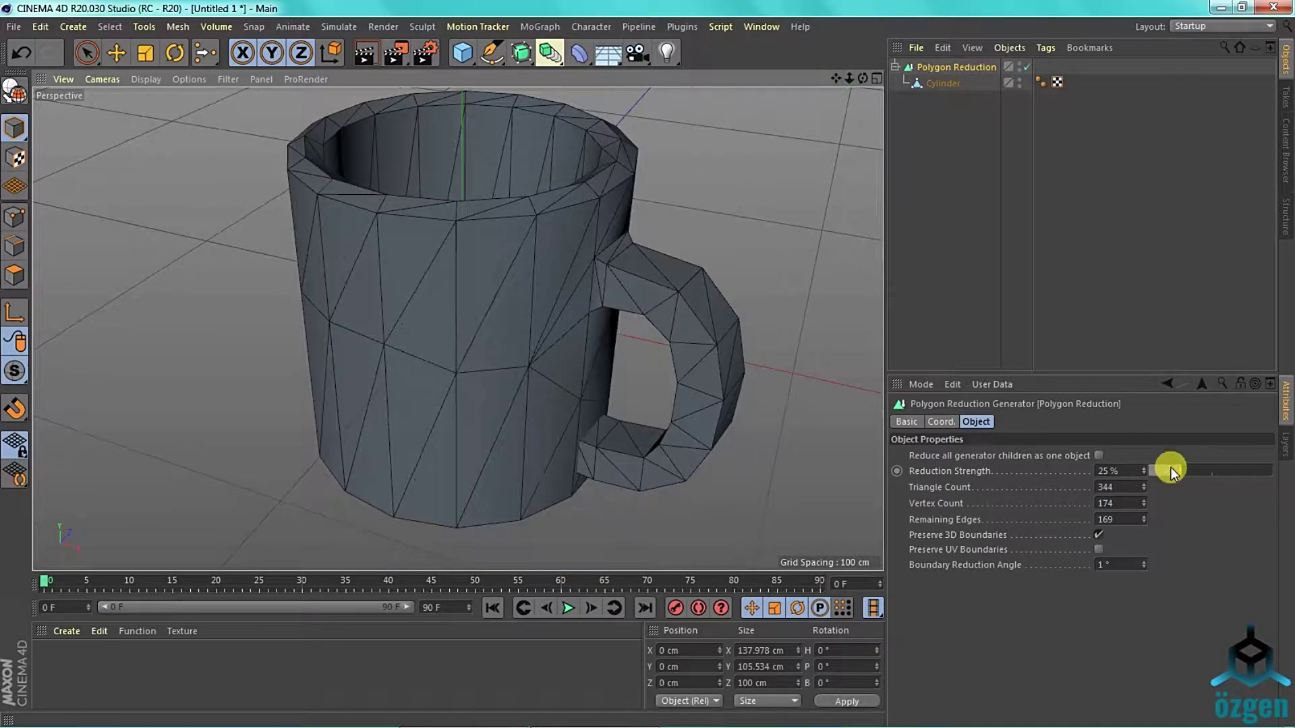
drag(1171, 468, 1174, 469)
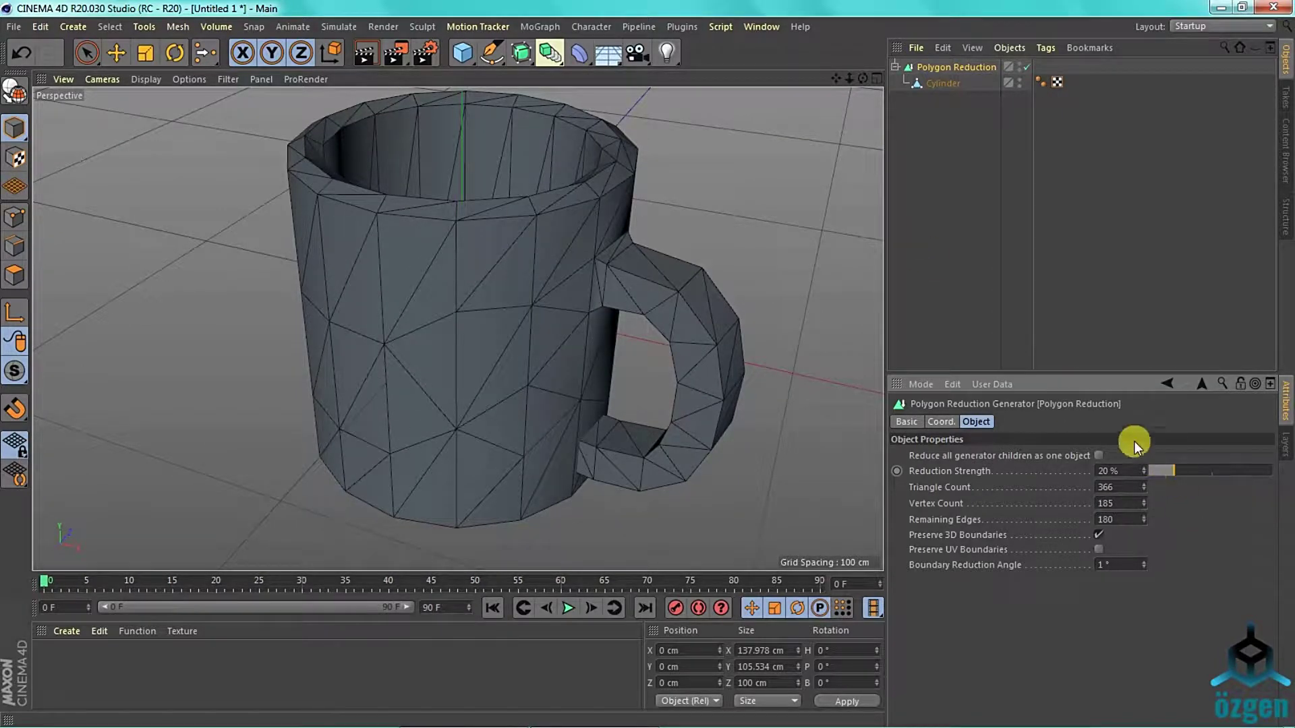
scroll(454, 327, up, 3)
scroll(454, 326, down, 3)
drag(1176, 472, 1174, 470)
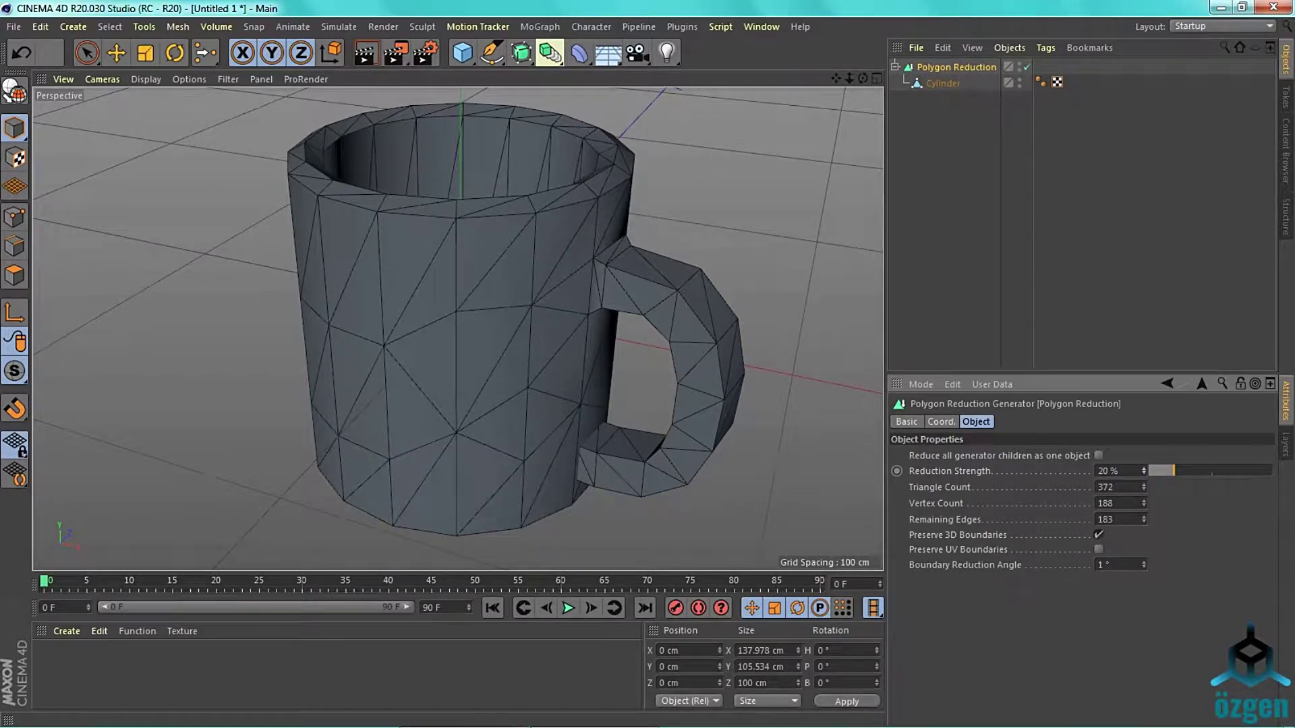
scroll(454, 326, up, 3)
scroll(454, 326, down, 3)
Fine-tune Reduction Strength between 24% and 20%, settling on 15%.
drag(862, 78, 861, 79)
drag(1141, 474, 1182, 471)
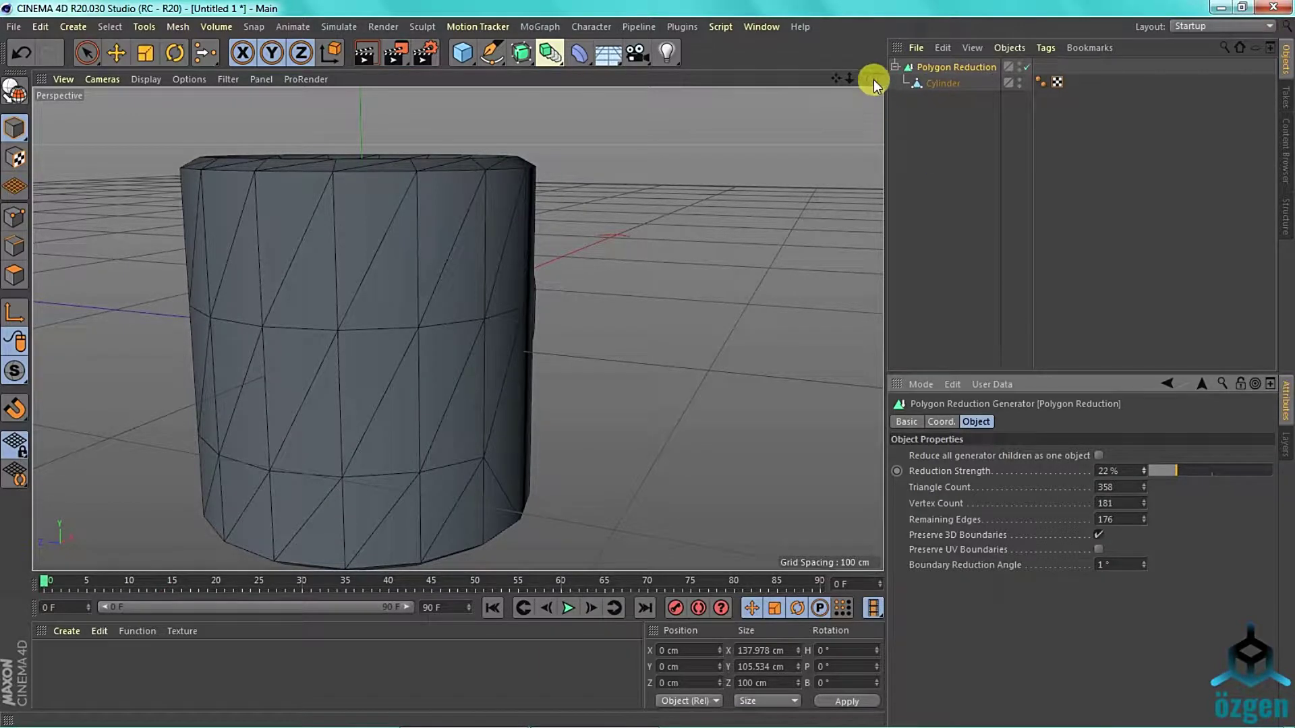
drag(863, 78, 456, 326)
drag(1176, 471, 1174, 471)
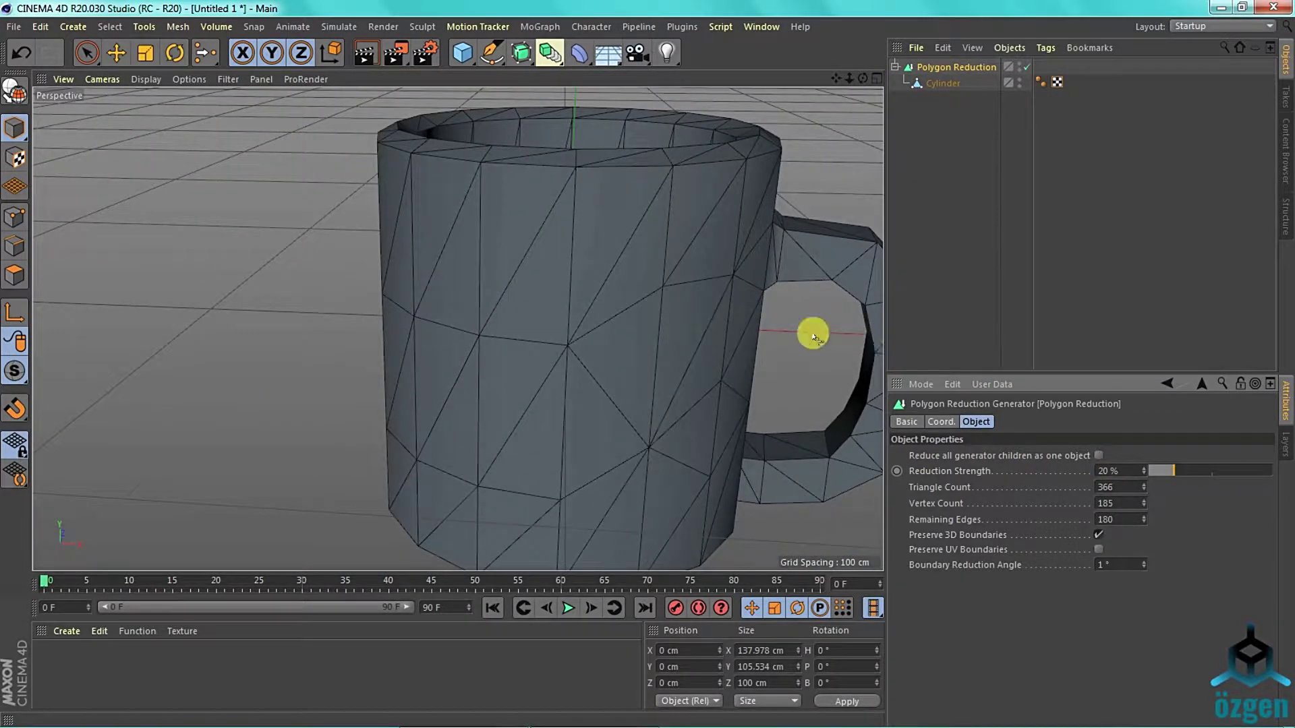
drag(812, 335, 456, 326)
drag(1174, 470, 1166, 470)
drag(863, 79, 457, 329)
Bake the reduced mug into a polygon object and delete the original Polygon Reduction.
click(943, 83)
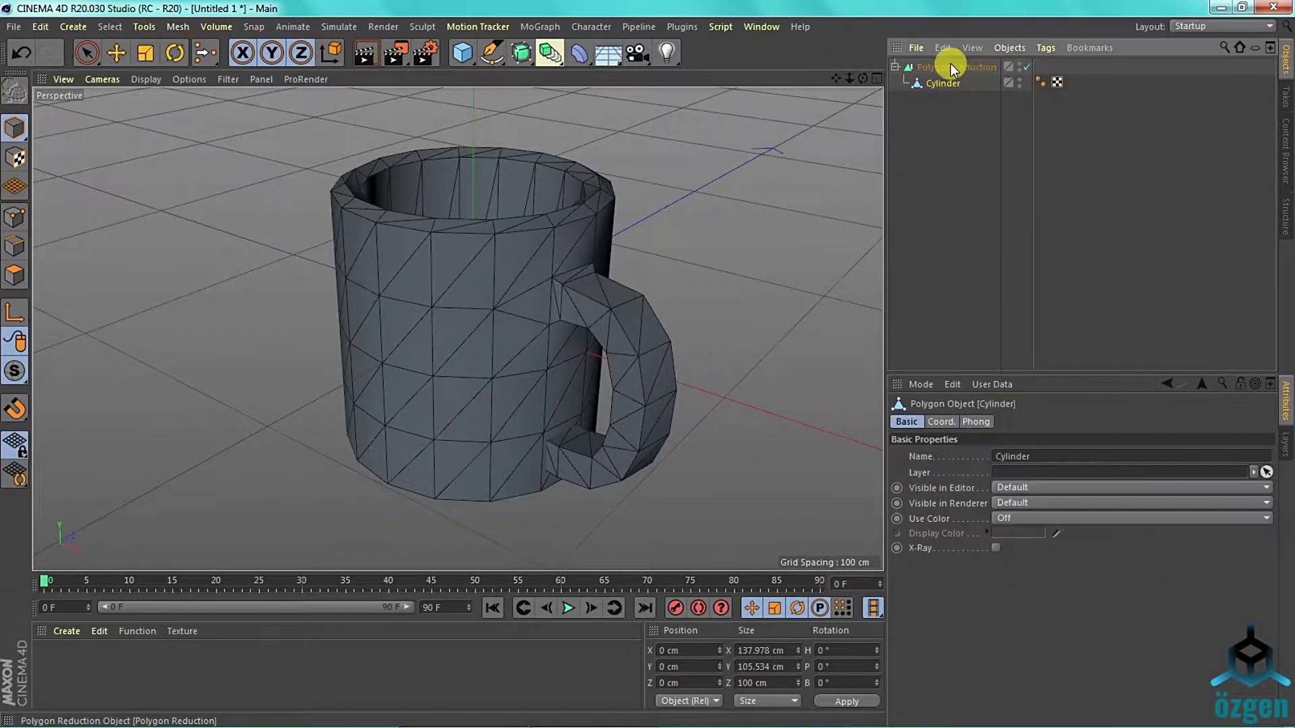
right_click(952, 68)
click(988, 480)
key(Delete)
click(958, 66)
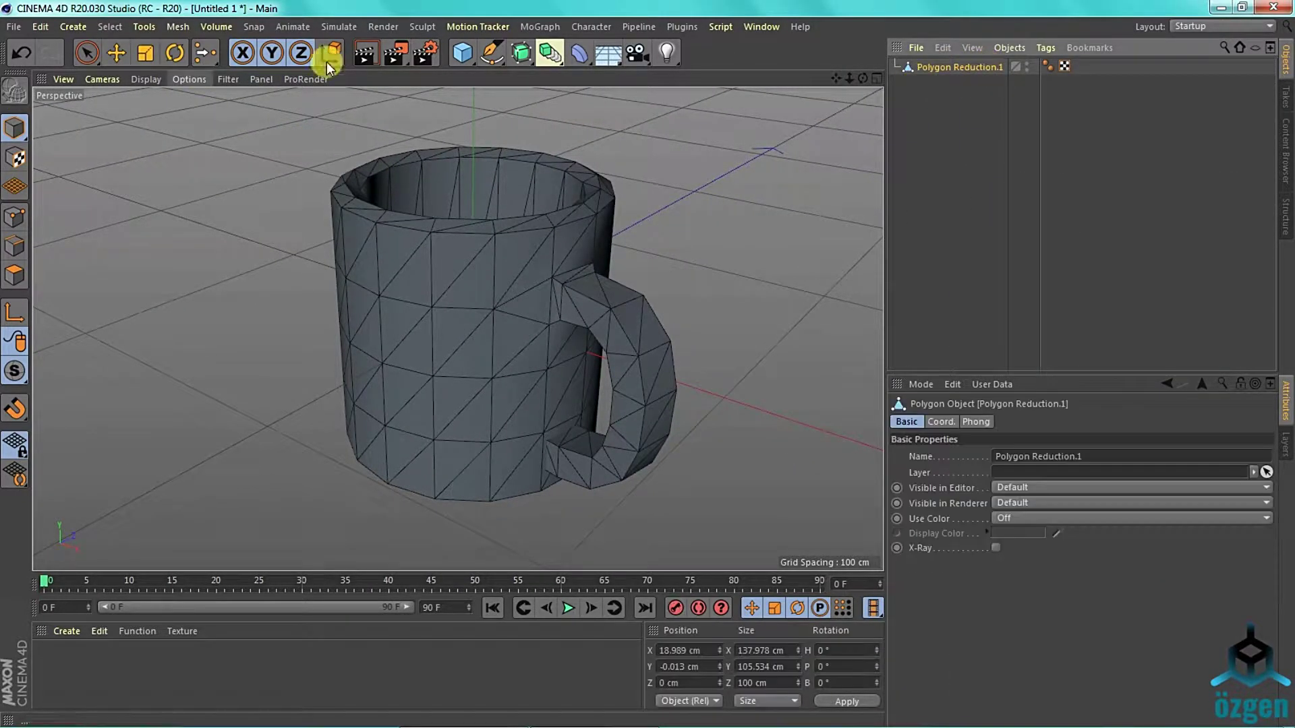
Add a Displacer deformer using a Noise shader with an enlarged Global Scale.
click(331, 52)
click(654, 246)
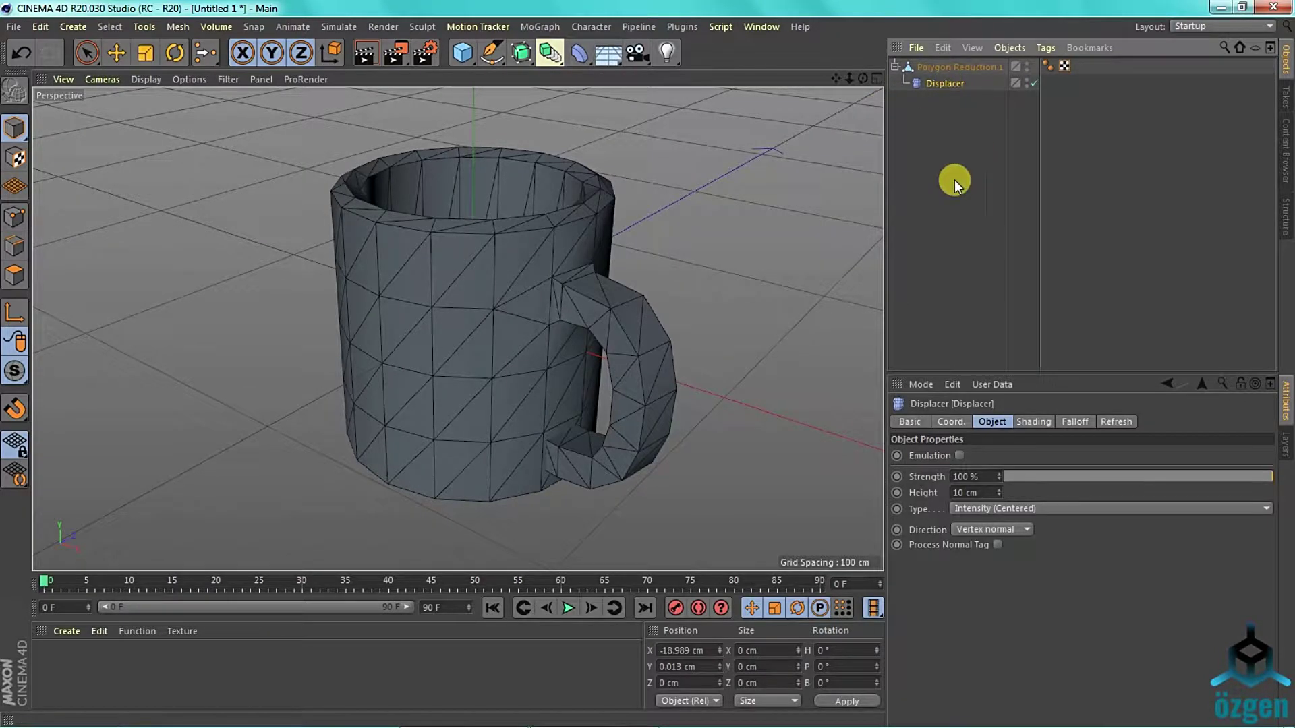
click(1033, 422)
click(949, 470)
click(1002, 296)
drag(863, 79, 457, 328)
click(978, 508)
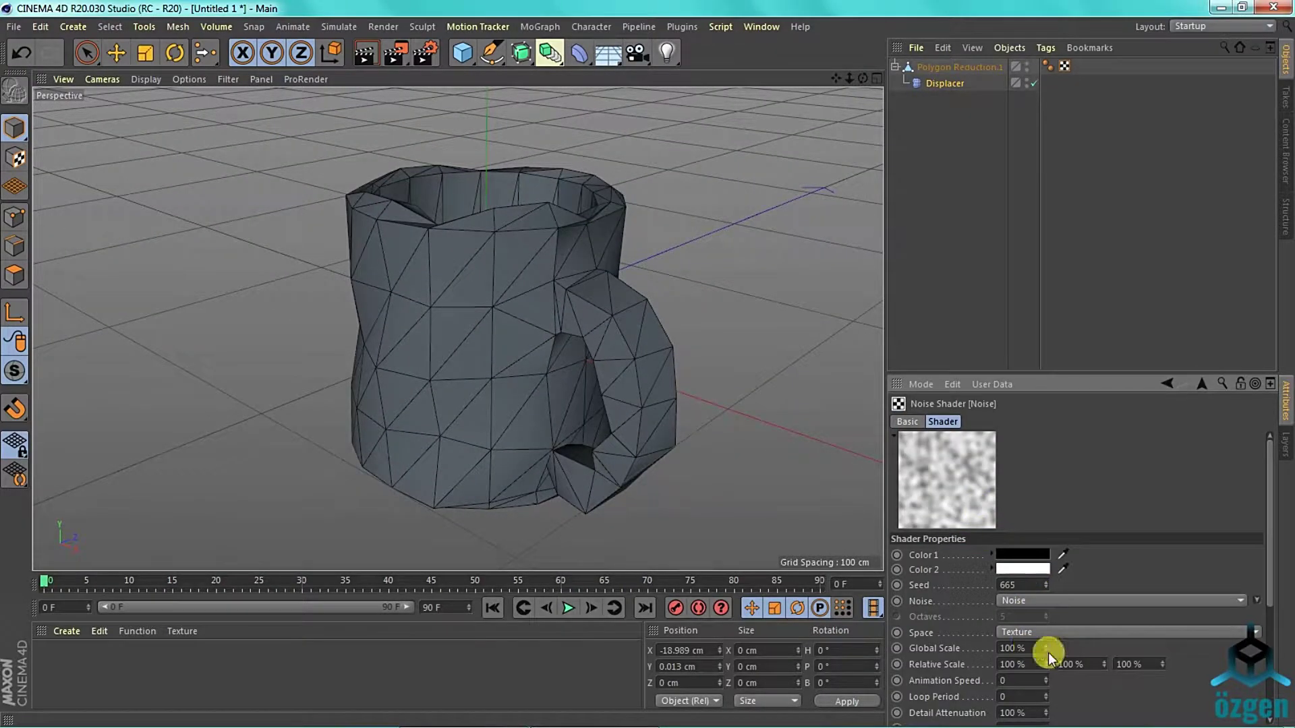
mouse_move(1045, 650)
mouse_down()
mouse_move(1048, 607)
mouse_move(1045, 675)
mouse_up()
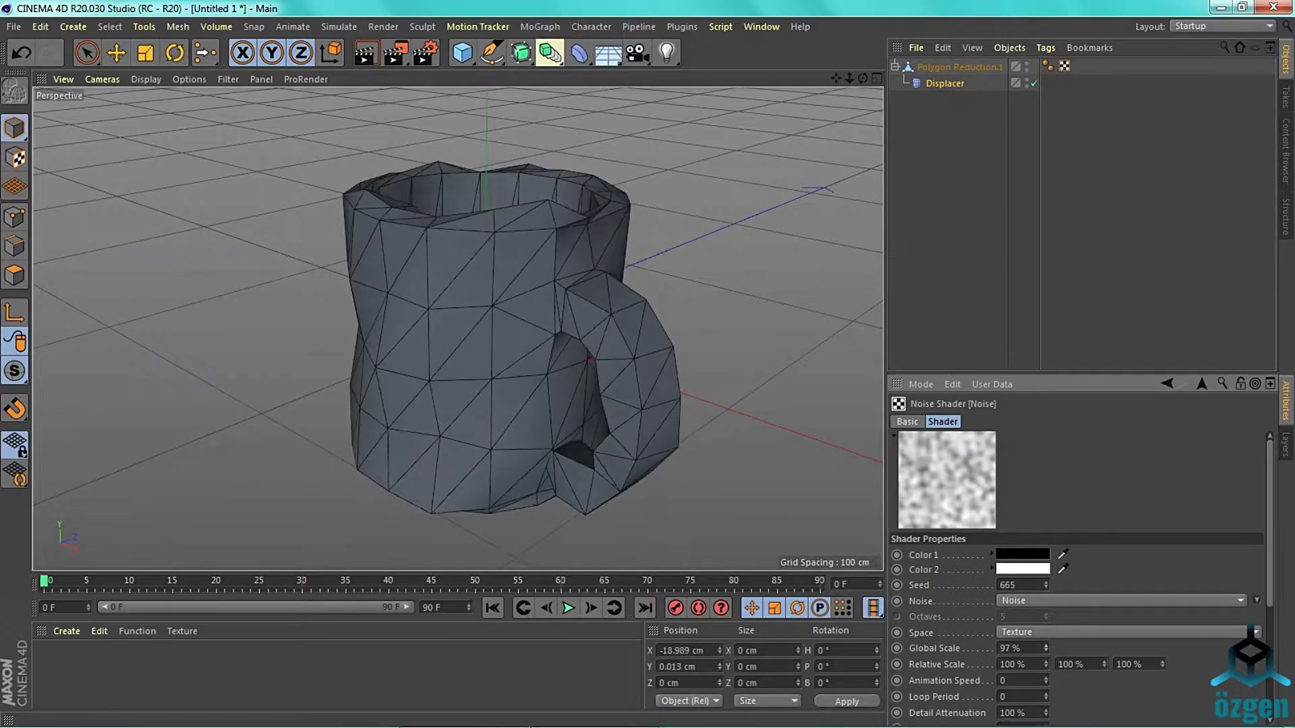
Adjust the Displacer's strength and lower its height from 20 cm to 10 cm.
click(934, 85)
click(904, 536)
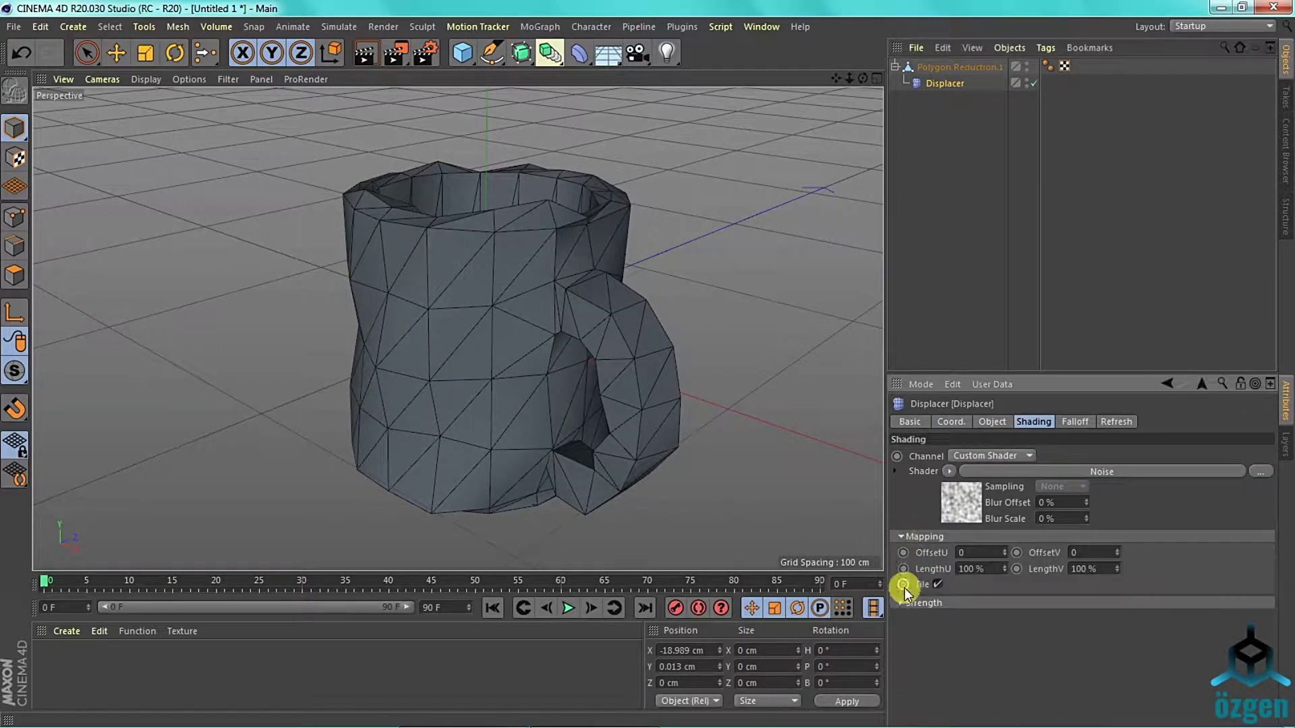
click(904, 603)
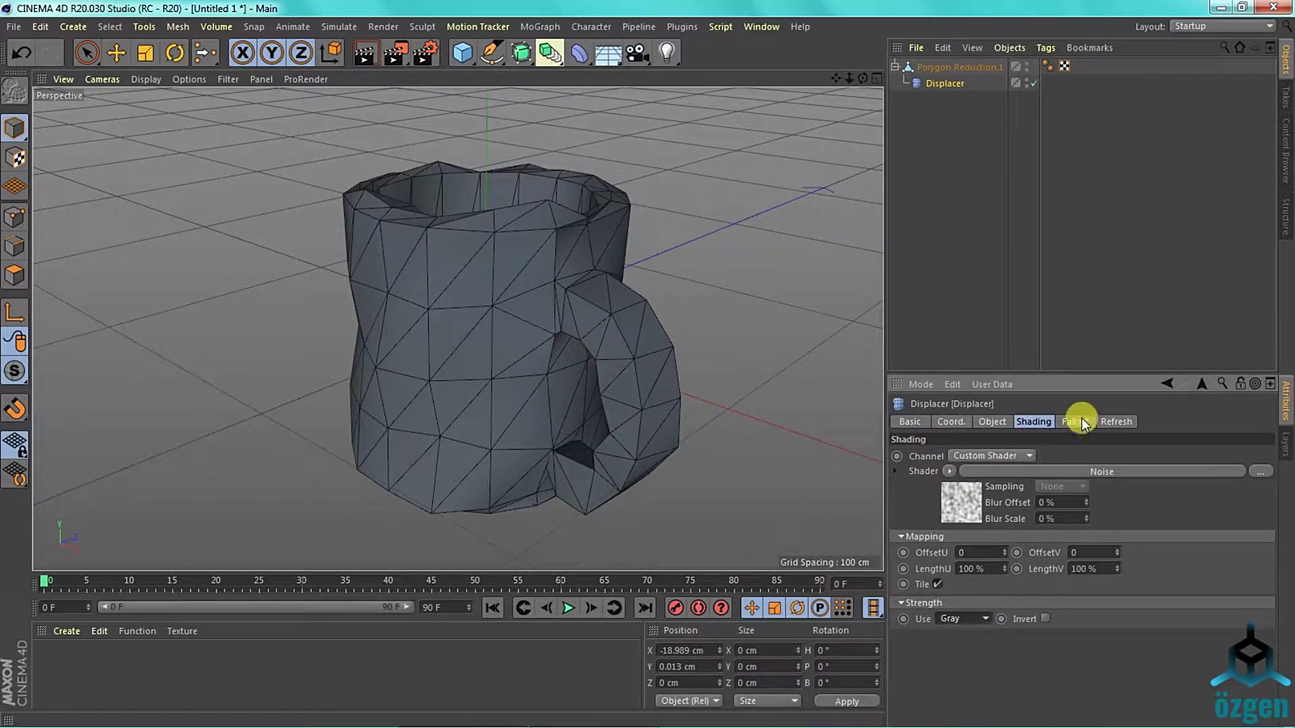
click(992, 422)
drag(1059, 477, 1270, 477)
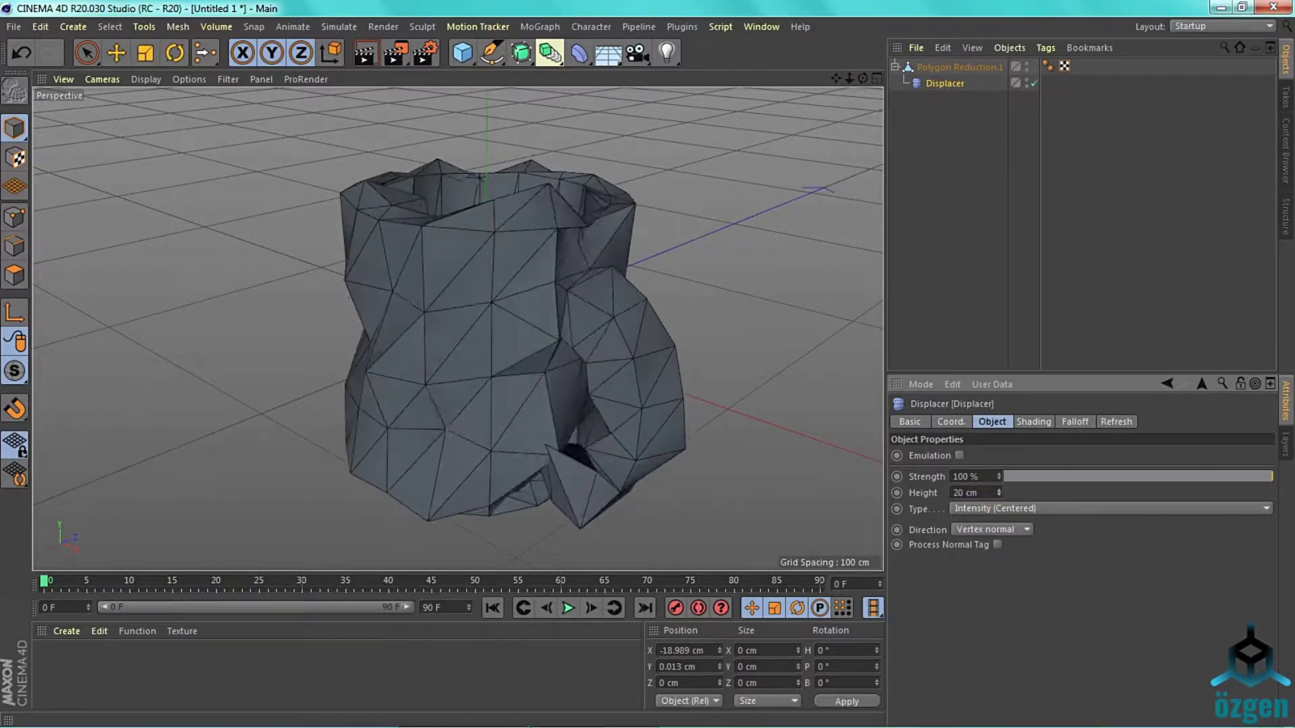
drag(999, 492, 998, 512)
Try other Displacer types and directions, keeping Intensity (Centered) and Vertex normal.
click(998, 508)
click(1021, 560)
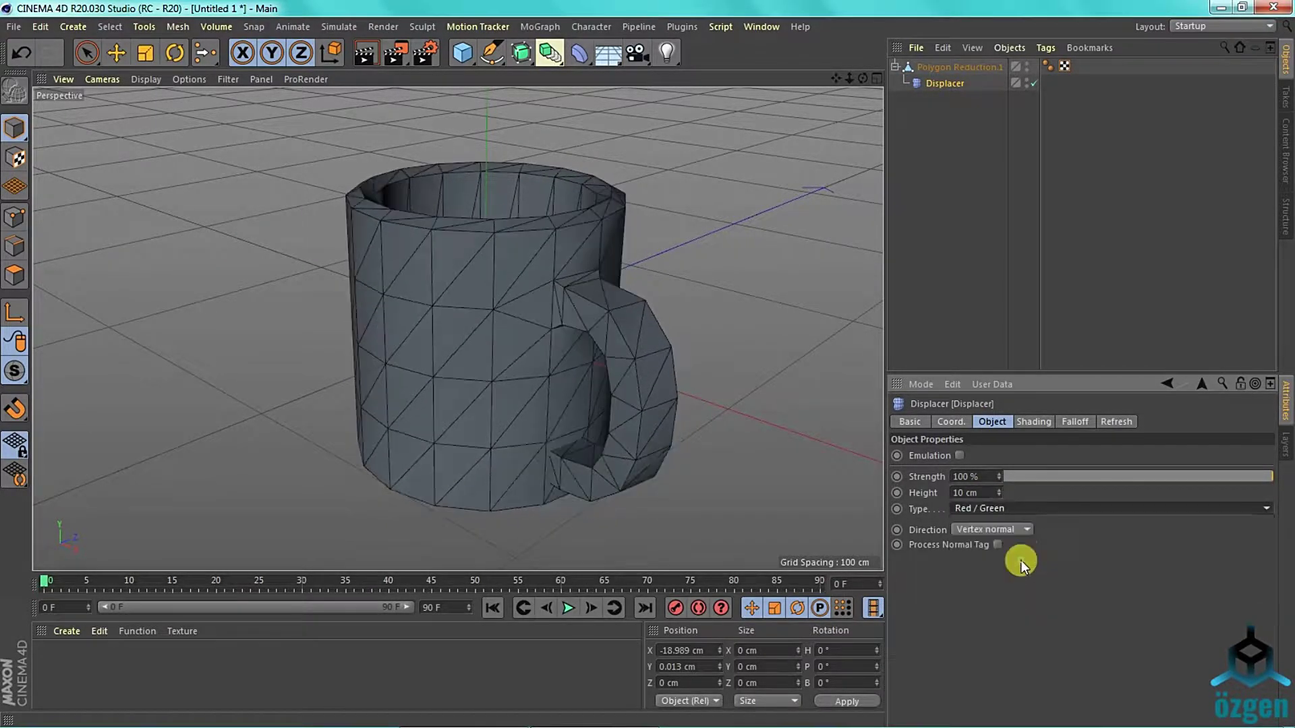
click(998, 508)
click(1007, 505)
click(1004, 534)
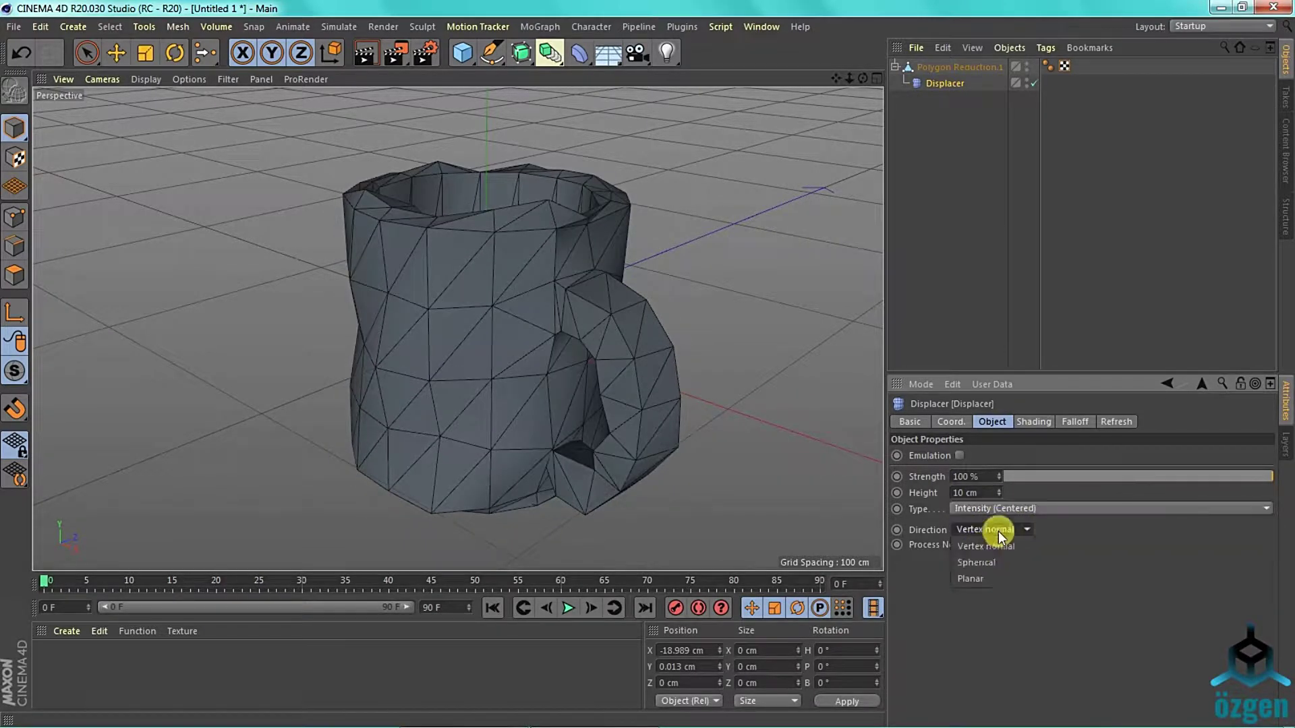
click(993, 526)
click(993, 562)
click(996, 528)
click(994, 545)
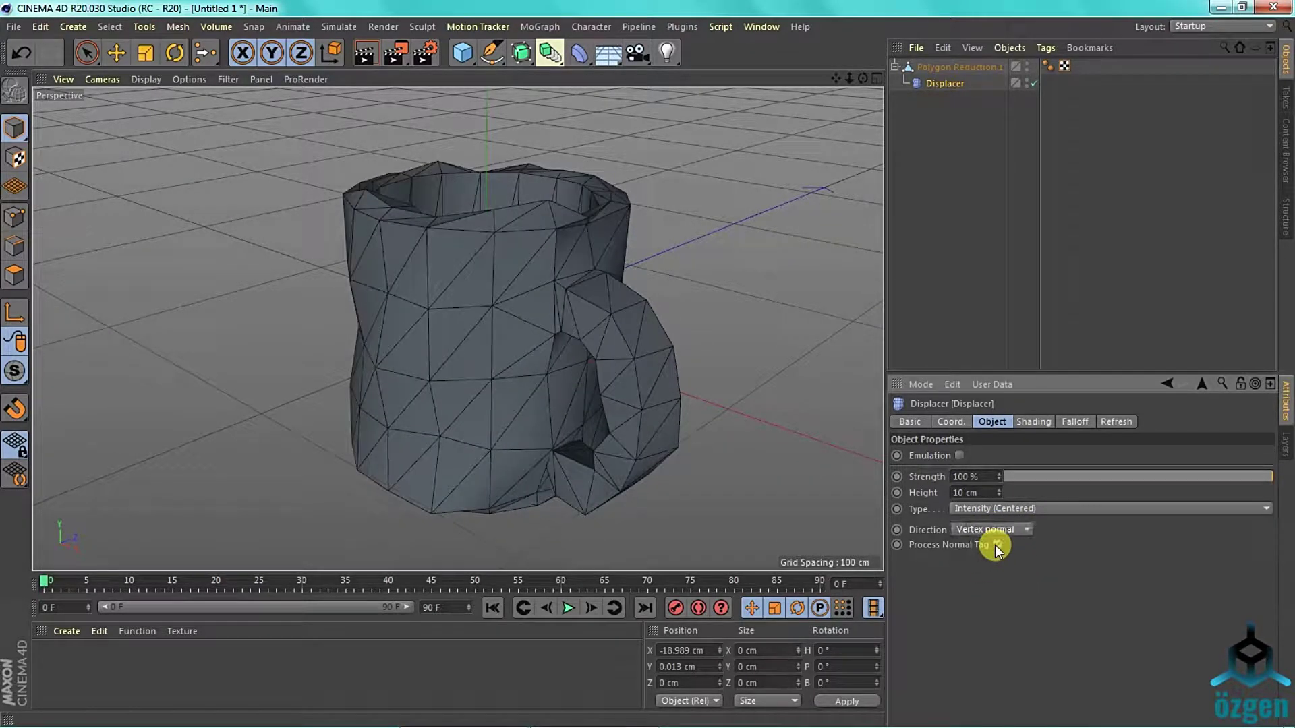
Preview several noise types in the Noise shader, including Mod Noise and Luka.
click(959, 455)
click(1033, 422)
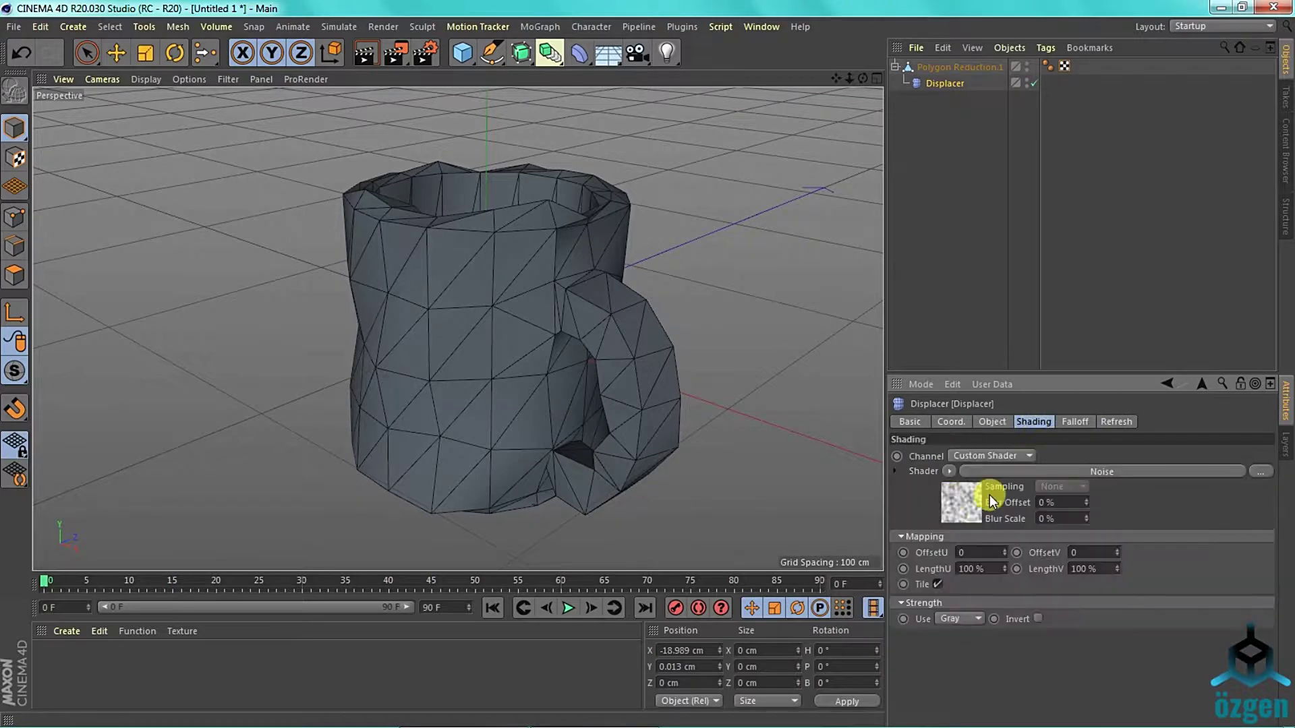
click(989, 495)
click(1018, 601)
click(1037, 421)
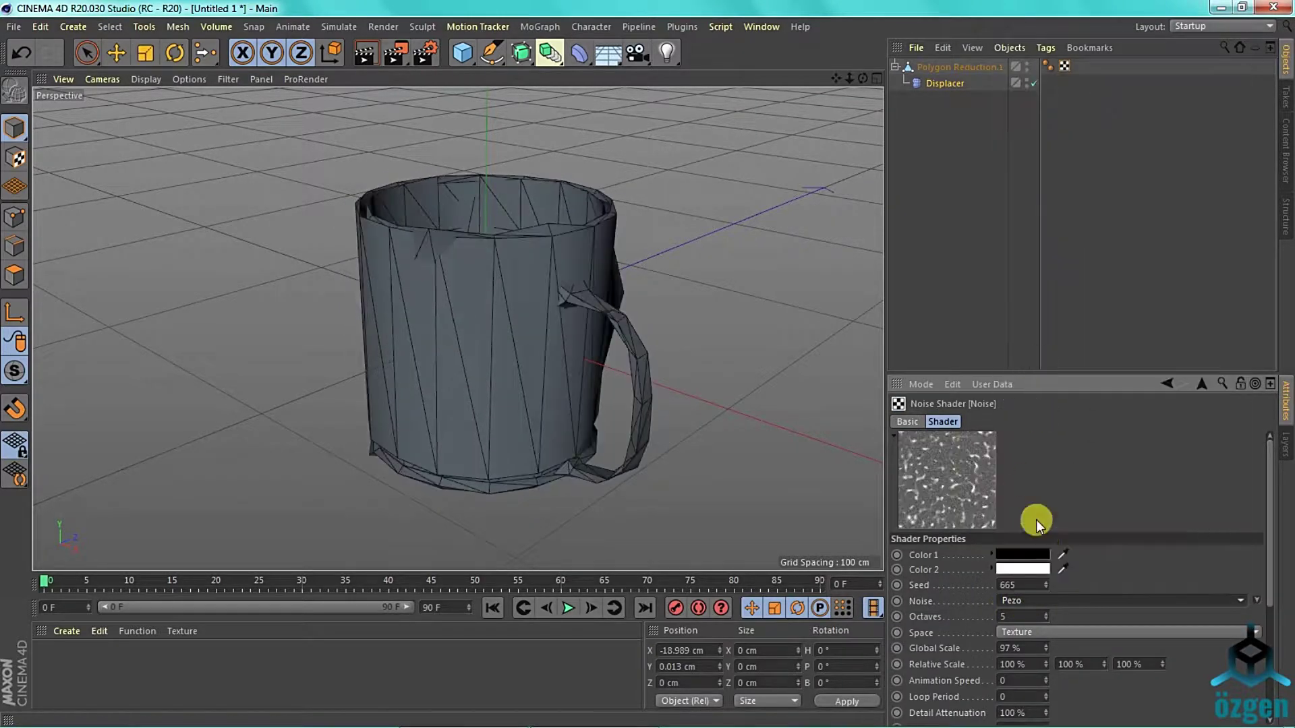
click(1018, 601)
click(1038, 353)
click(1020, 601)
click(1067, 290)
click(1047, 599)
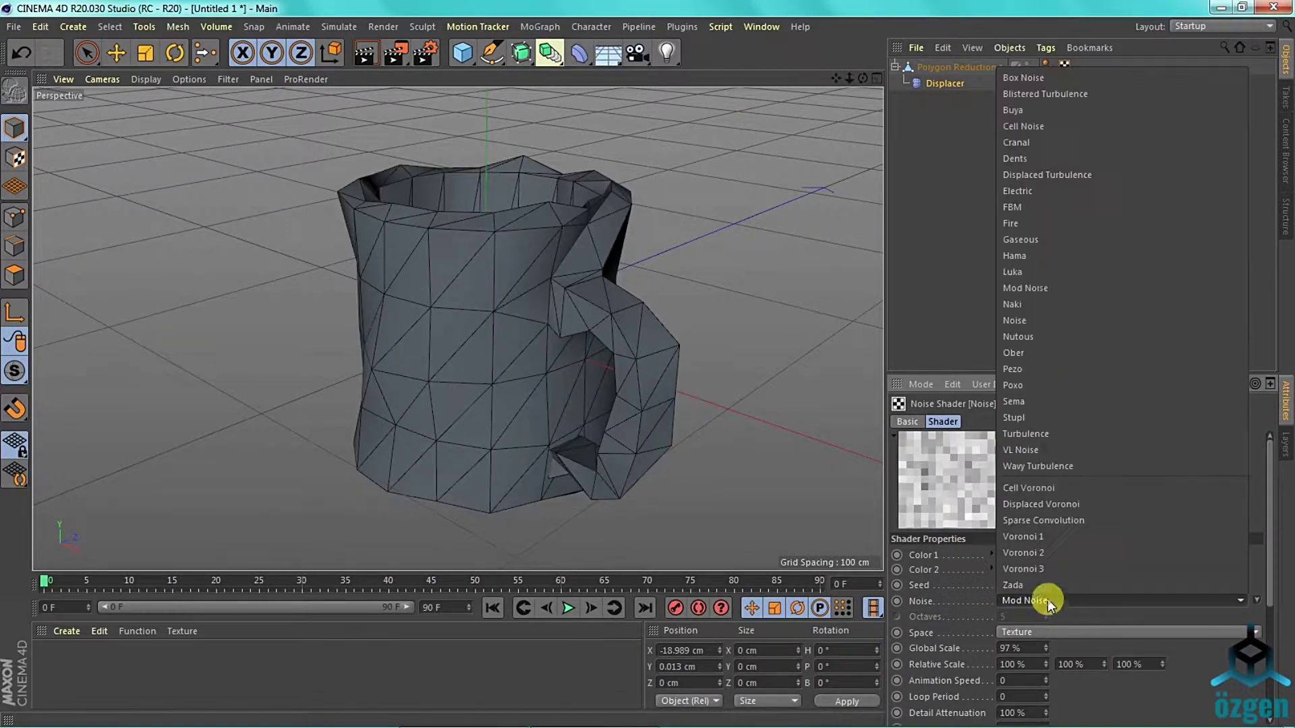
click(1021, 272)
Settle on the Displaced Turbulence noise pattern and change the noise scale.
click(1012, 601)
click(1037, 255)
click(1018, 601)
click(1061, 223)
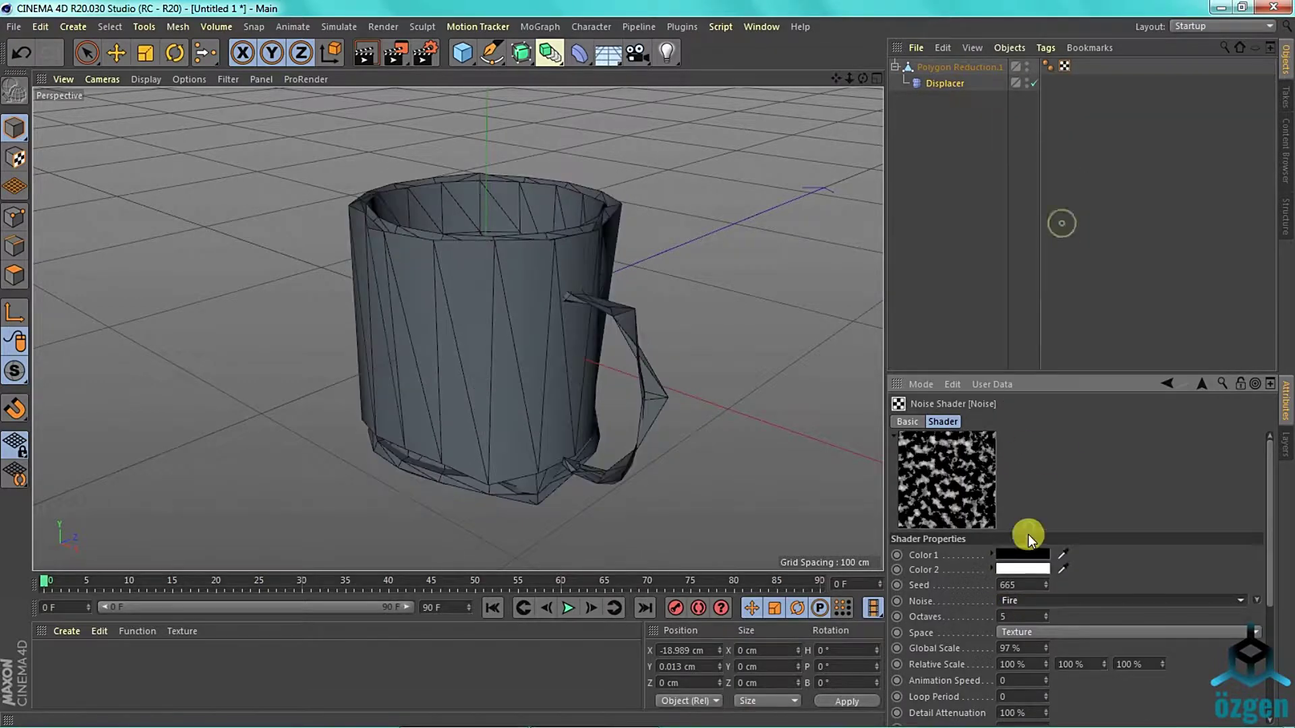
click(1021, 601)
click(1038, 191)
click(1065, 174)
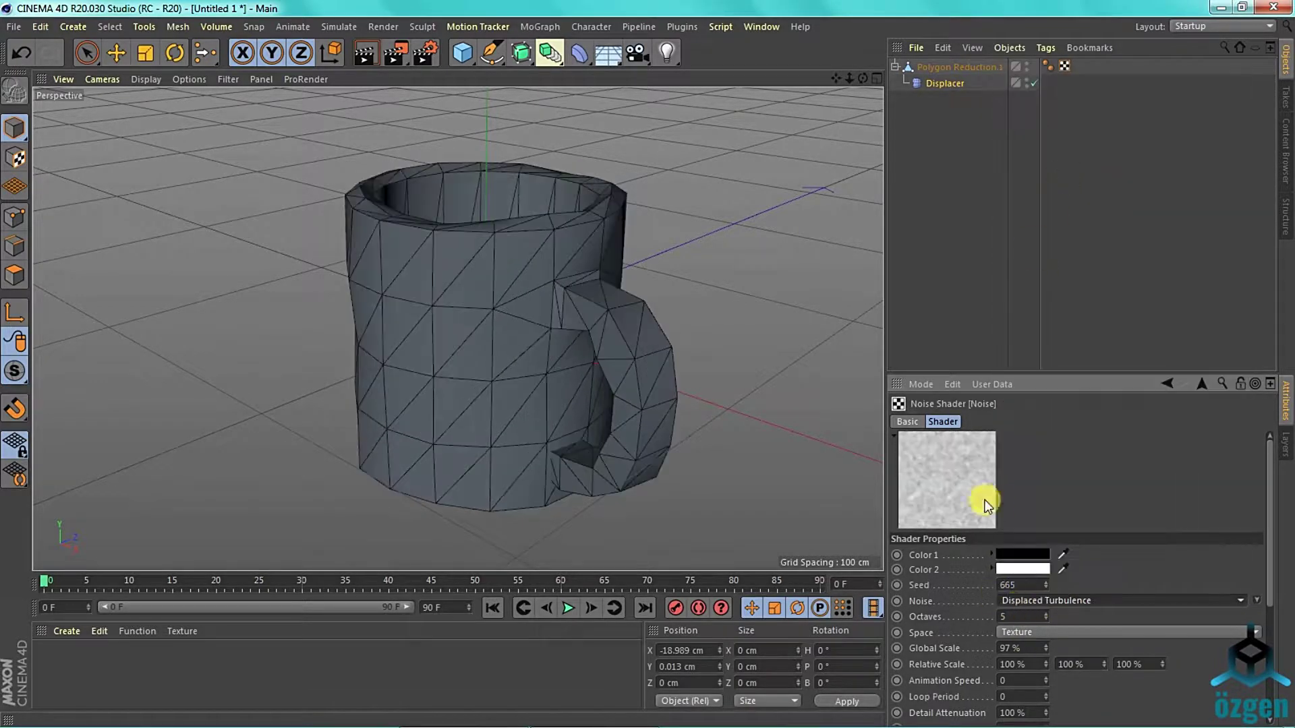
alt+drag(458, 324, 454, 326)
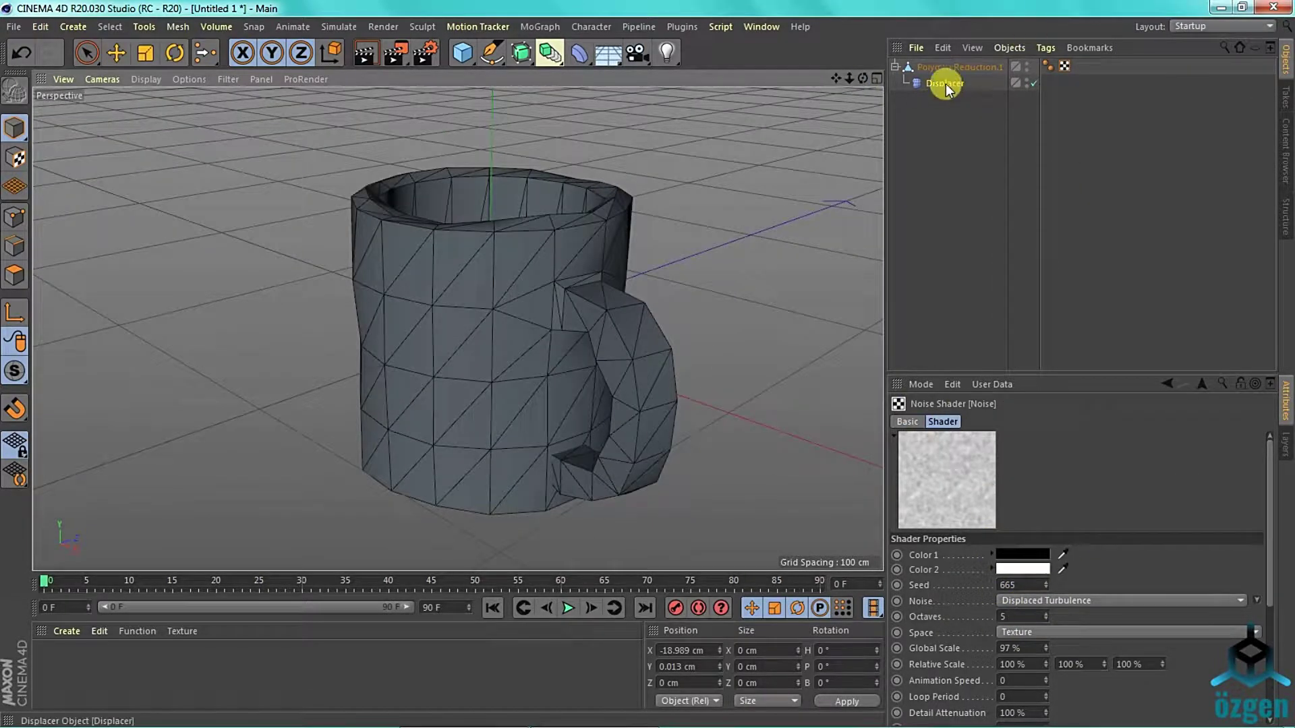
mouse_move(1046, 647)
mouse_down()
mouse_move(1046, 606)
mouse_move(1050, 662)
mouse_up()
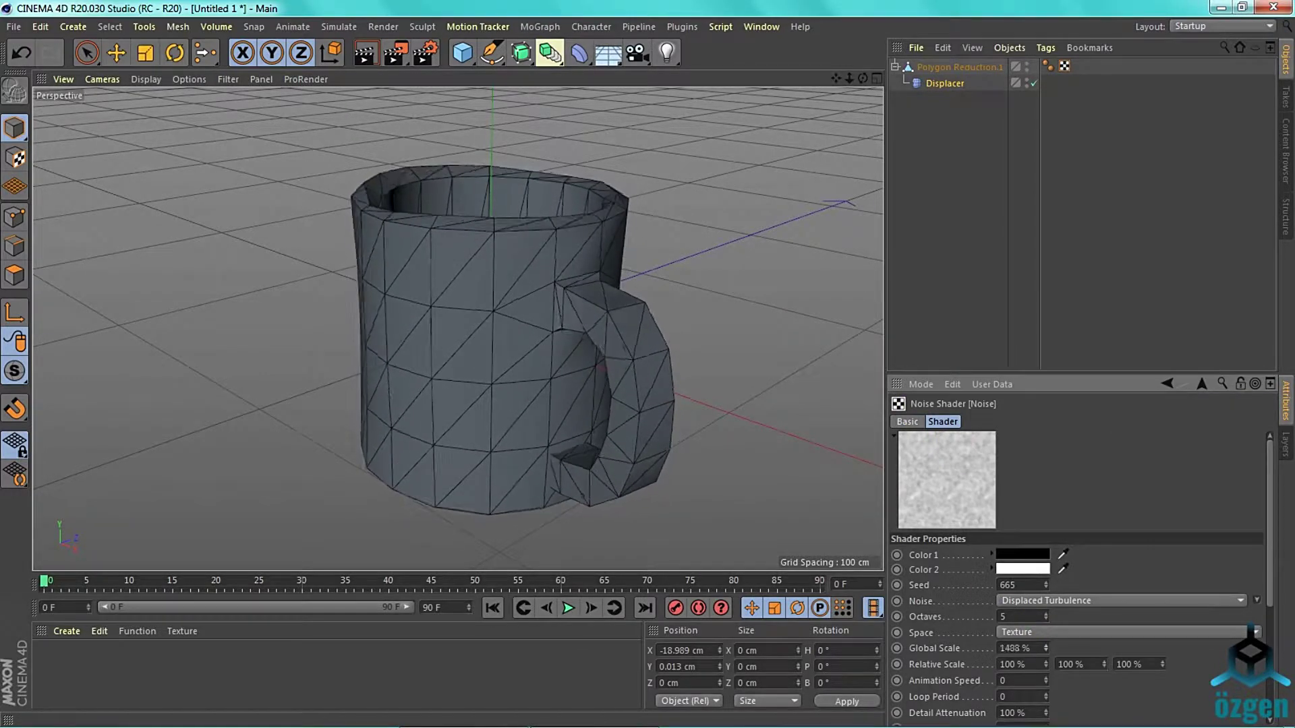
Reset the noise Global Scale to 100% and set Octaves to 1.4.
right_click(1050, 648)
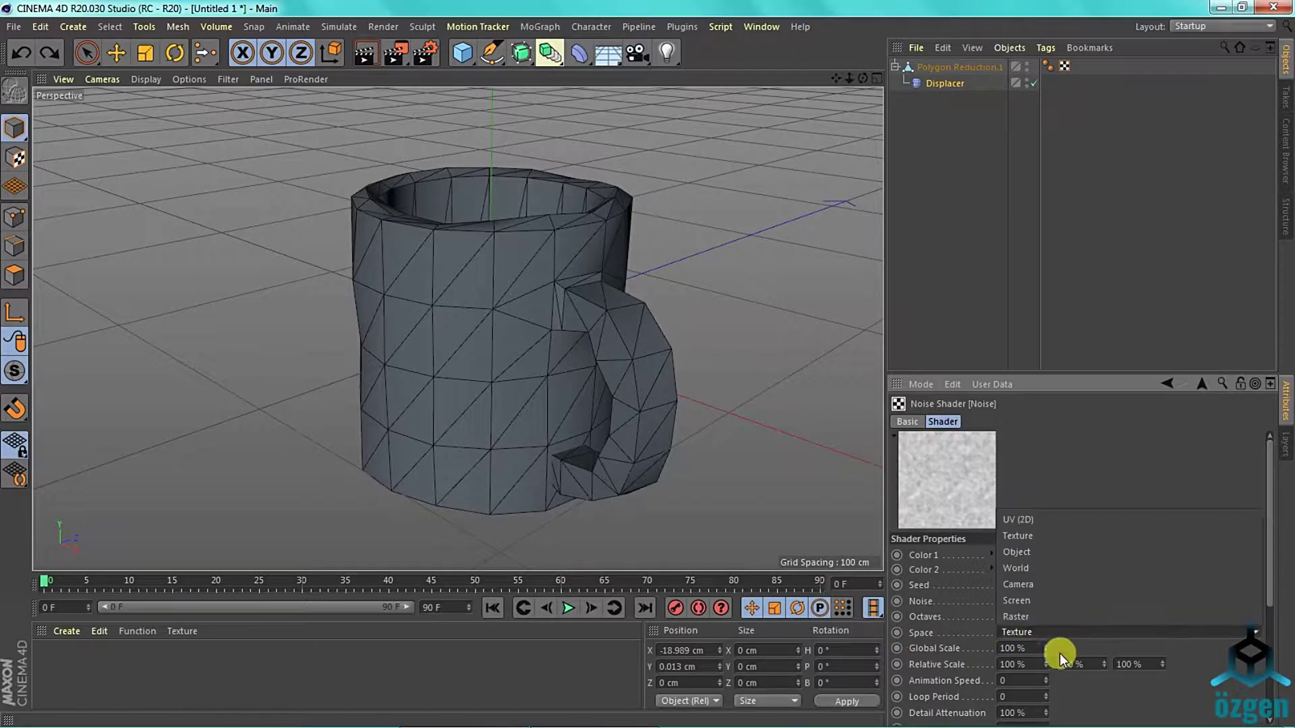
click(1059, 636)
mouse_move(1045, 617)
mouse_down()
mouse_move(1046, 647)
mouse_move(1045, 604)
mouse_up()
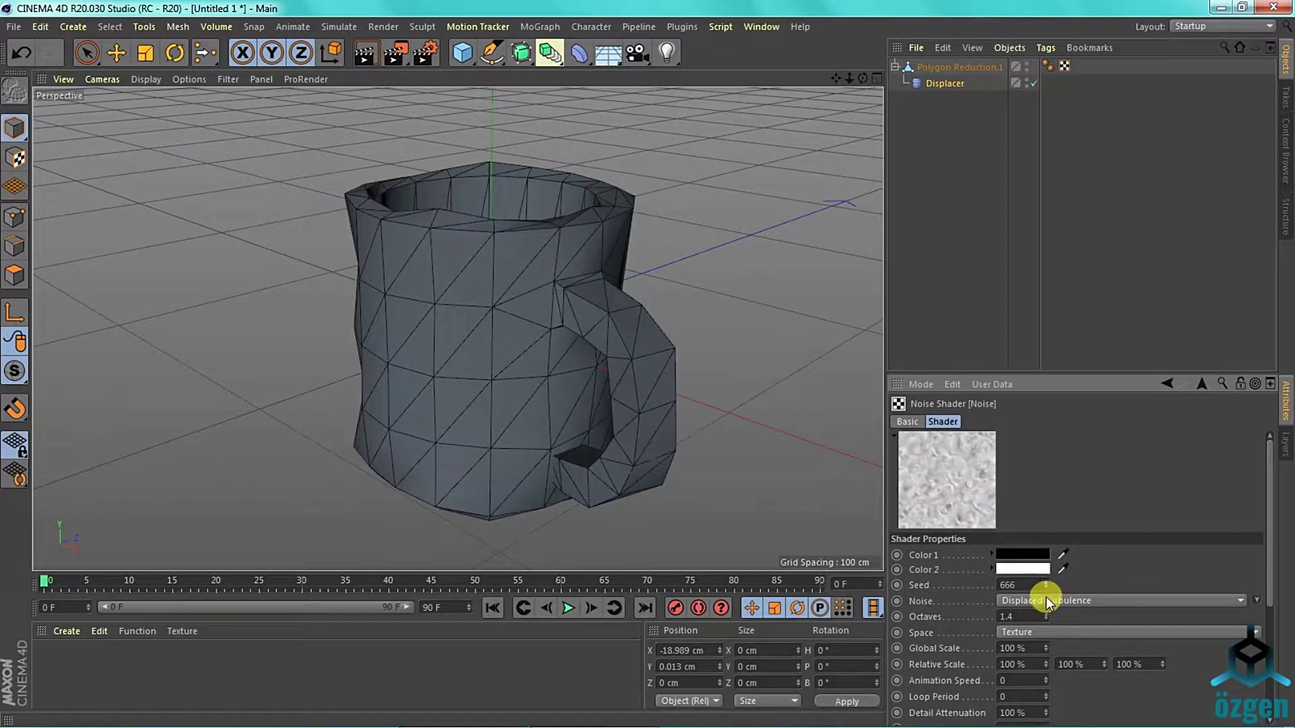
click(1046, 599)
Preview Blistered Turbulence and Cell Noise, then switch the noise type to plain Noise.
click(1023, 78)
click(1052, 600)
click(1045, 94)
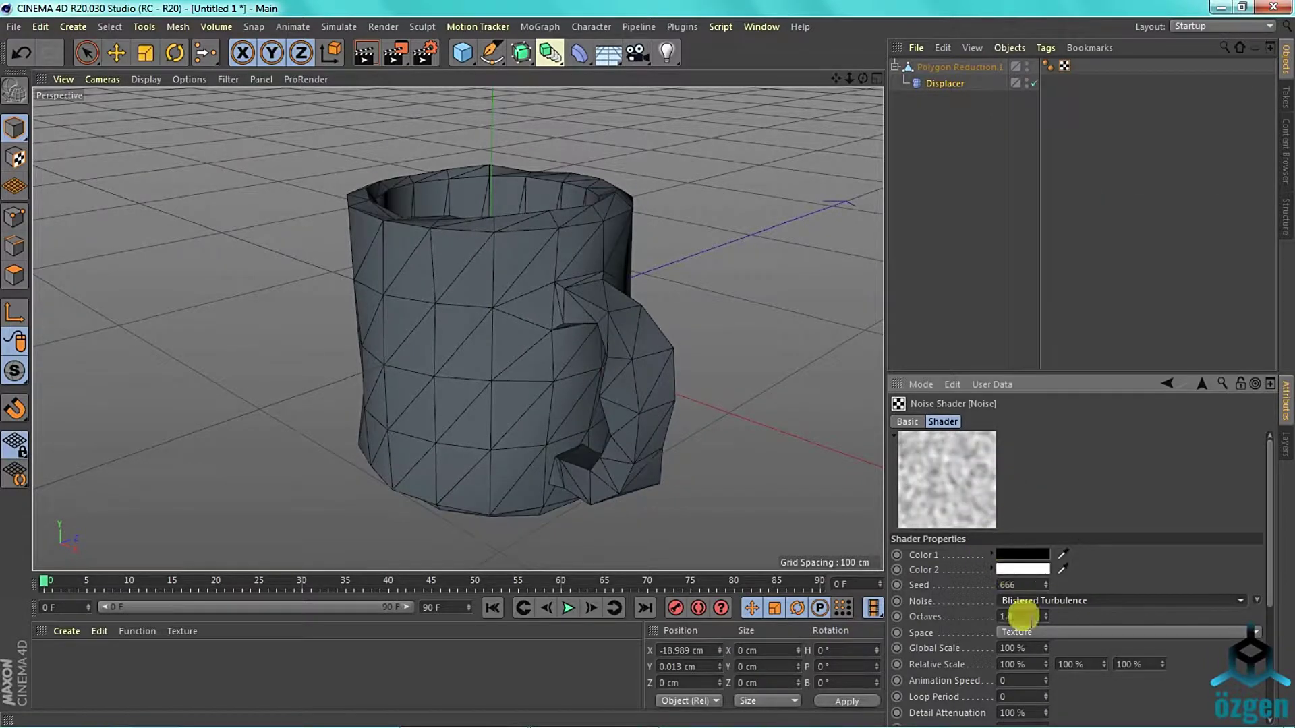
click(1053, 600)
click(1059, 126)
click(1031, 599)
click(1066, 321)
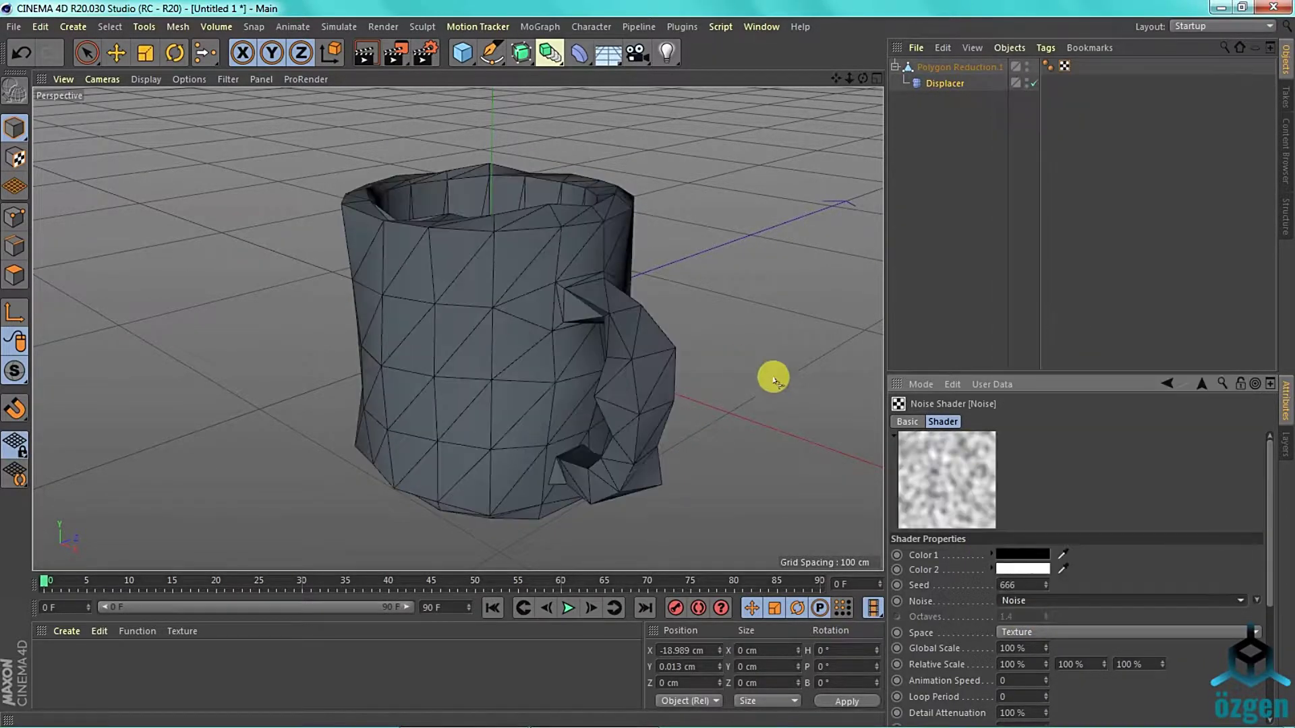
mouse_move(862, 79)
mouse_down()
mouse_move(727, 94)
mouse_move(863, 79)
mouse_up()
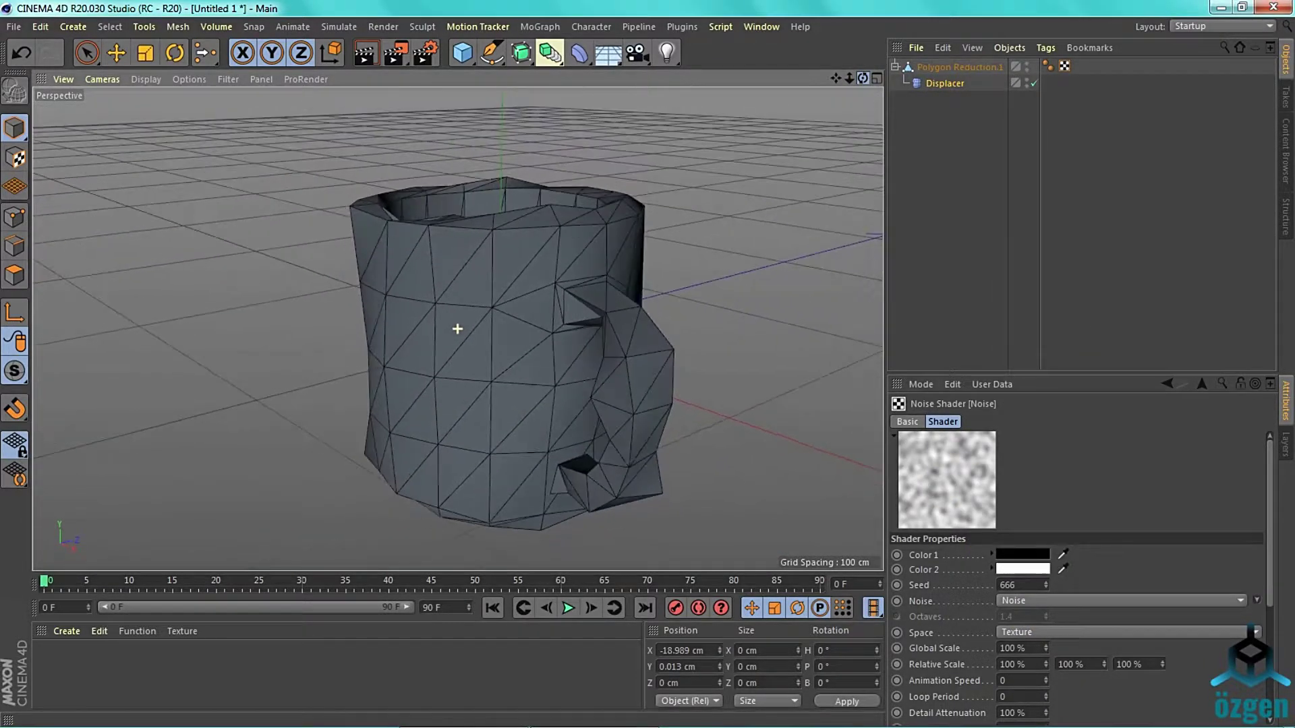
Lower the noise seed to 647 and inspect the reshaped mug.
drag(1045, 585, 1046, 597)
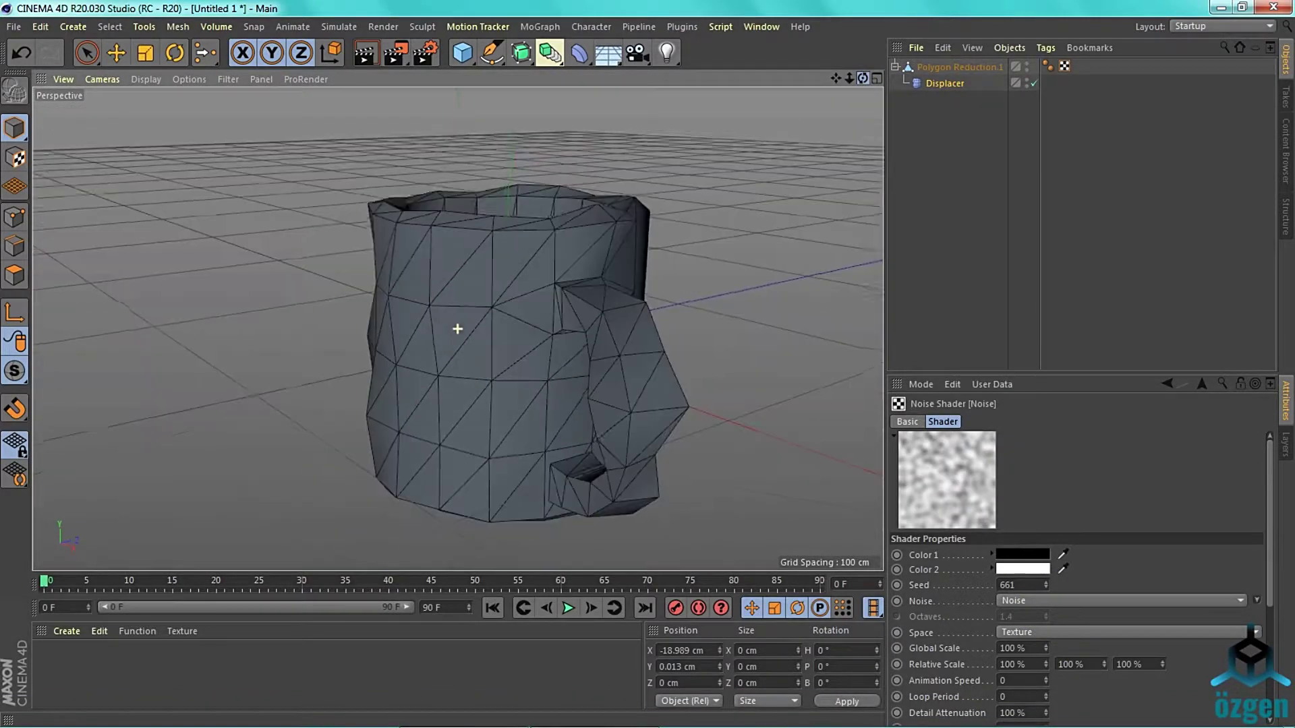
drag(1047, 586, 1047, 591)
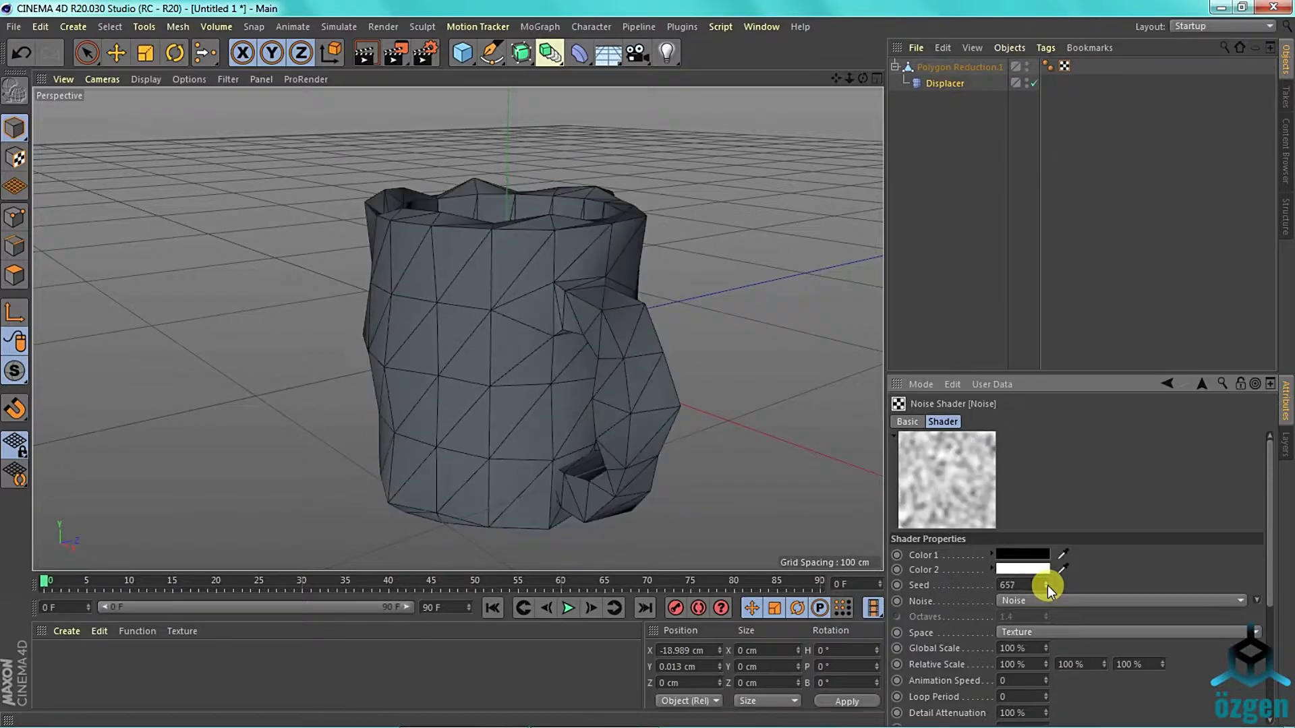
drag(863, 78, 863, 79)
drag(1046, 589, 1047, 589)
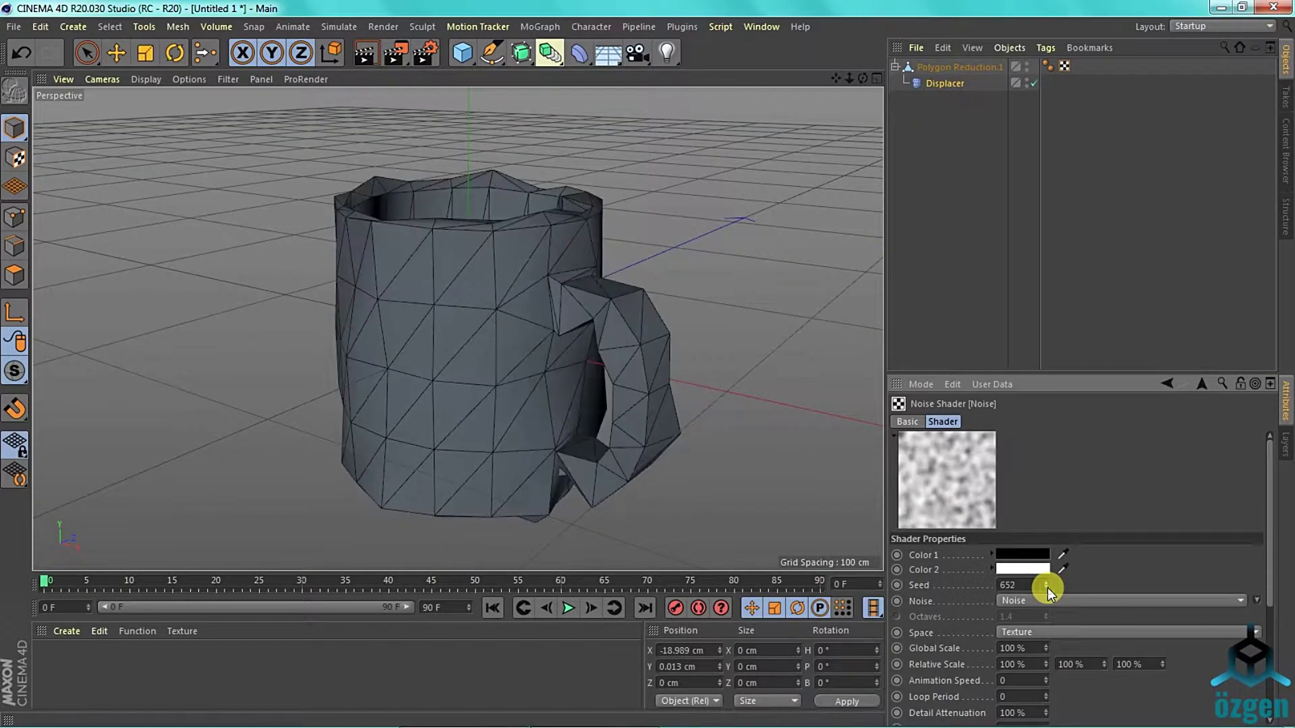
click(1046, 589)
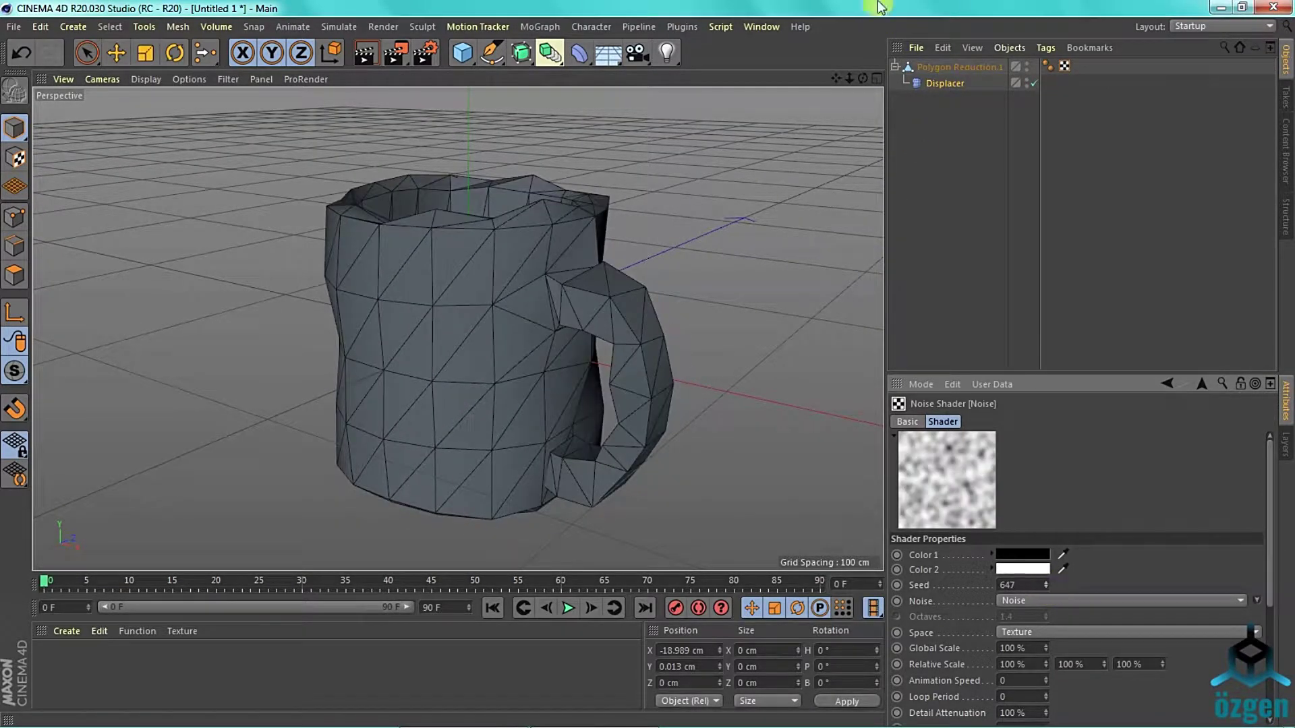
drag(863, 79, 863, 79)
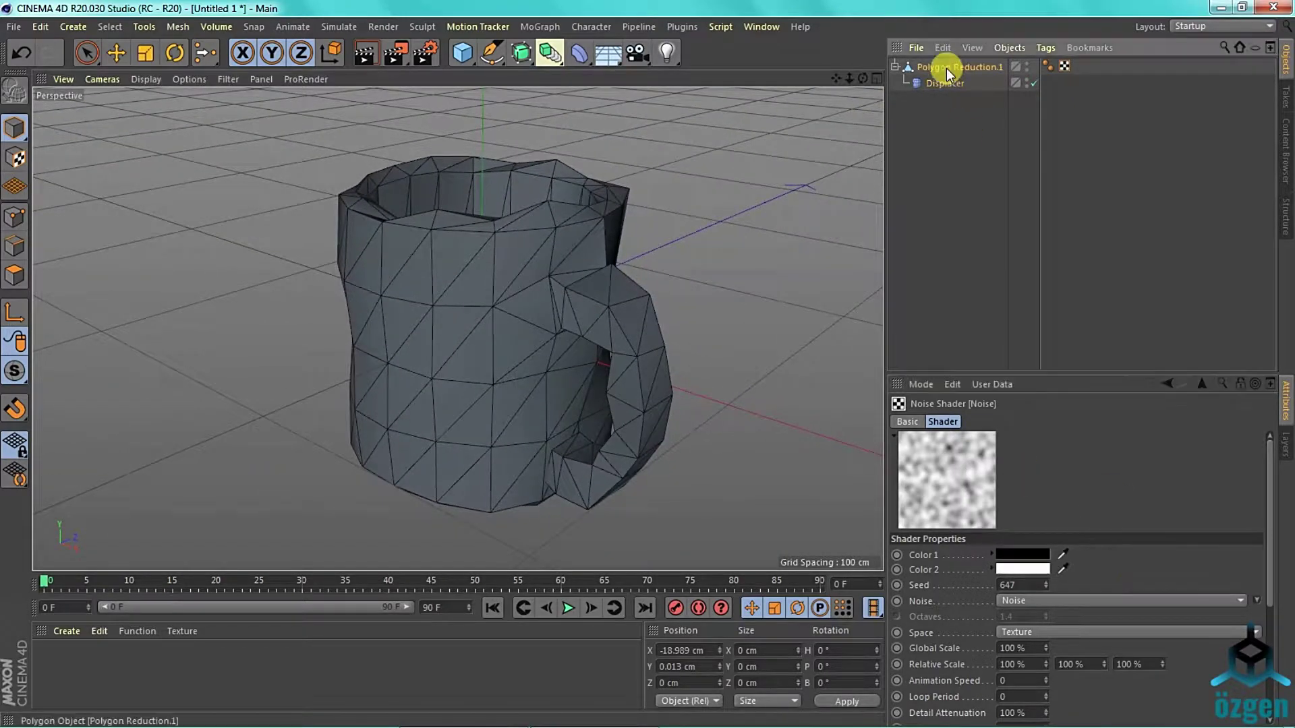
click(944, 122)
click(608, 53)
Add a Floor and move it along Y to the mug's base, about -55 cm.
click(653, 68)
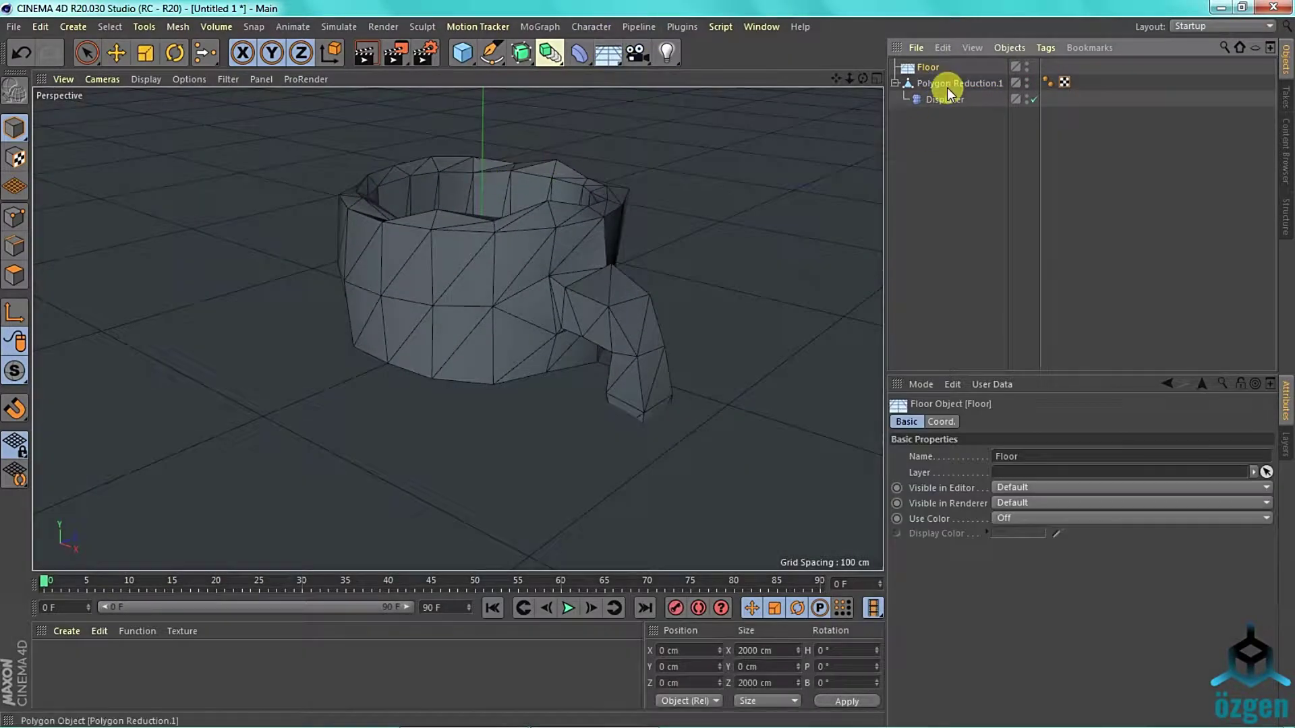
alt+drag(393, 95, 352, 223)
drag(836, 74, 836, 108)
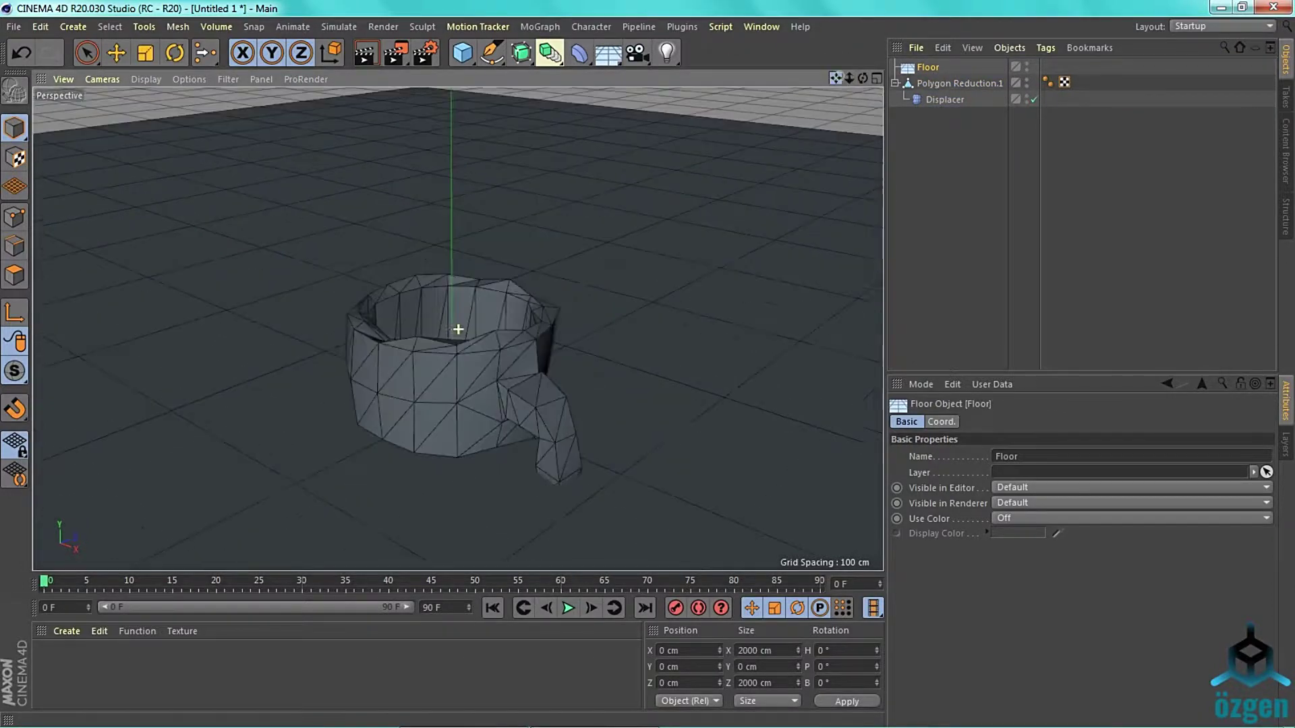
click(116, 52)
click(436, 347)
click(878, 79)
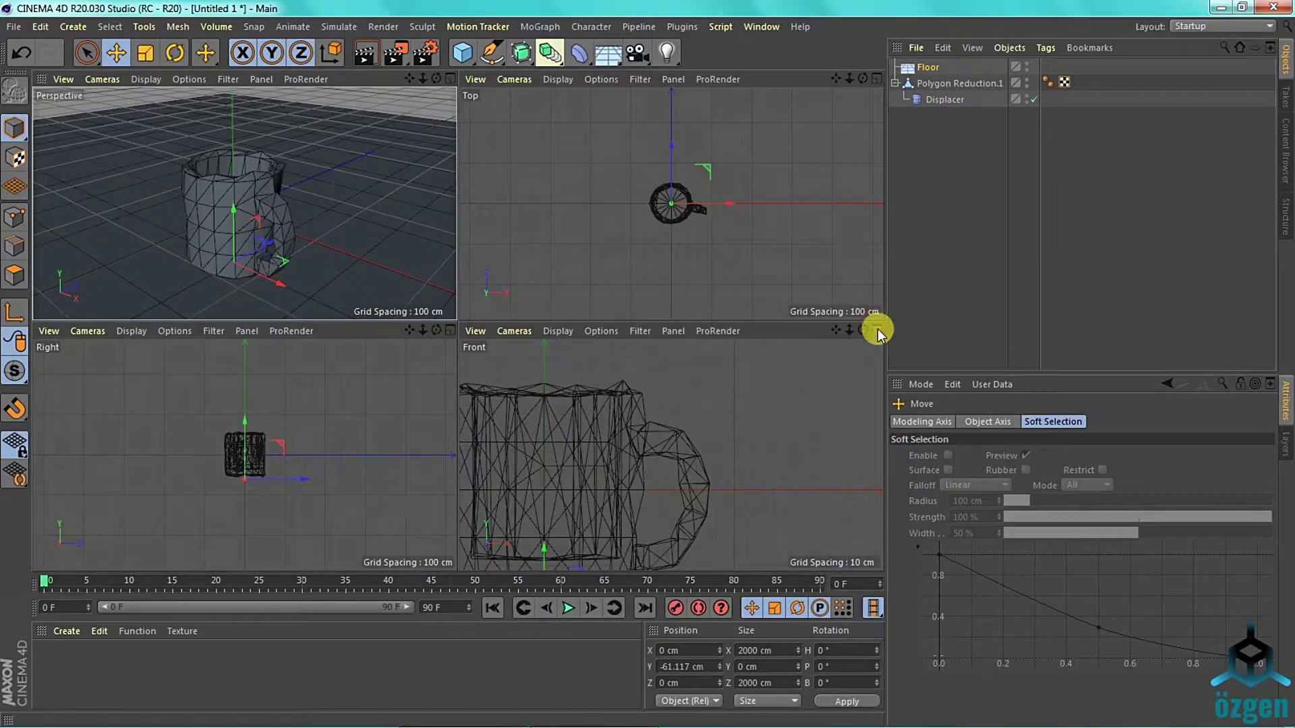
click(876, 328)
mouse_move(374, 296)
mouse_down()
mouse_move(374, 371)
mouse_move(427, 329)
mouse_up()
click(877, 78)
middle_click(417, 185)
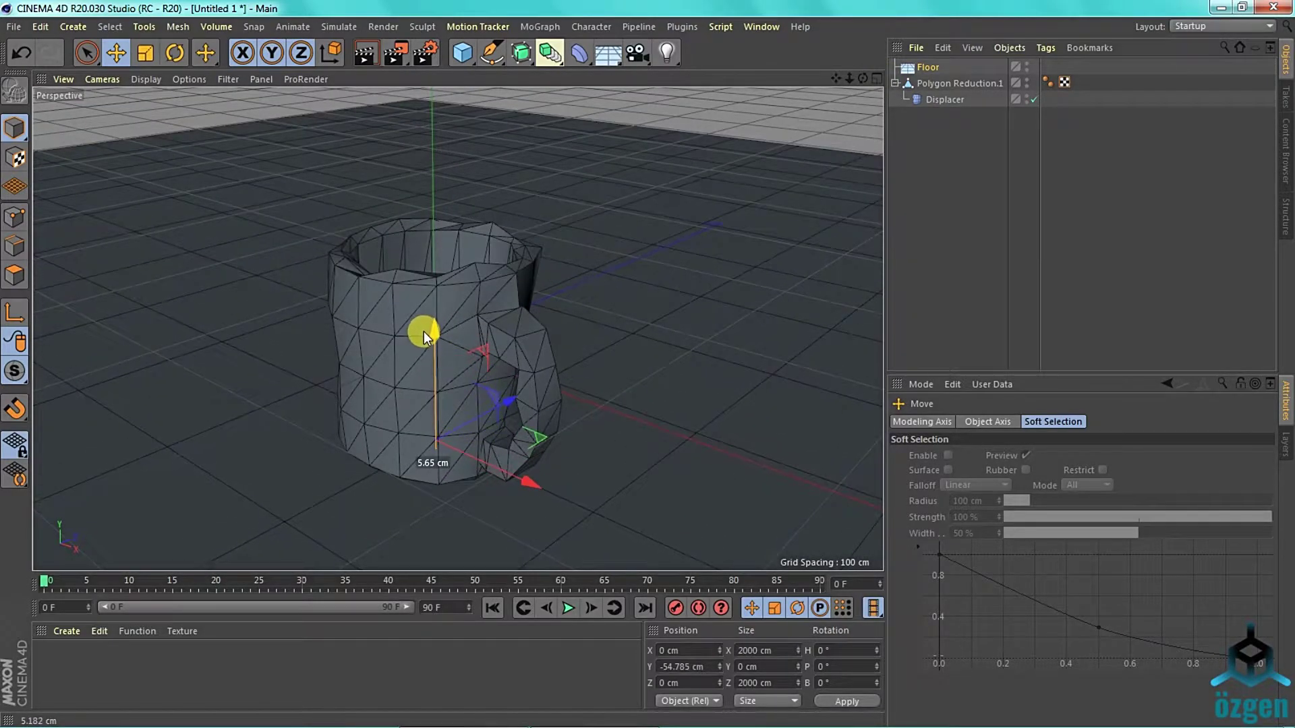
drag(610, 54, 647, 222)
Rotate the Physical Sky, set it to April in the evening, and create material Mat.
key(r)
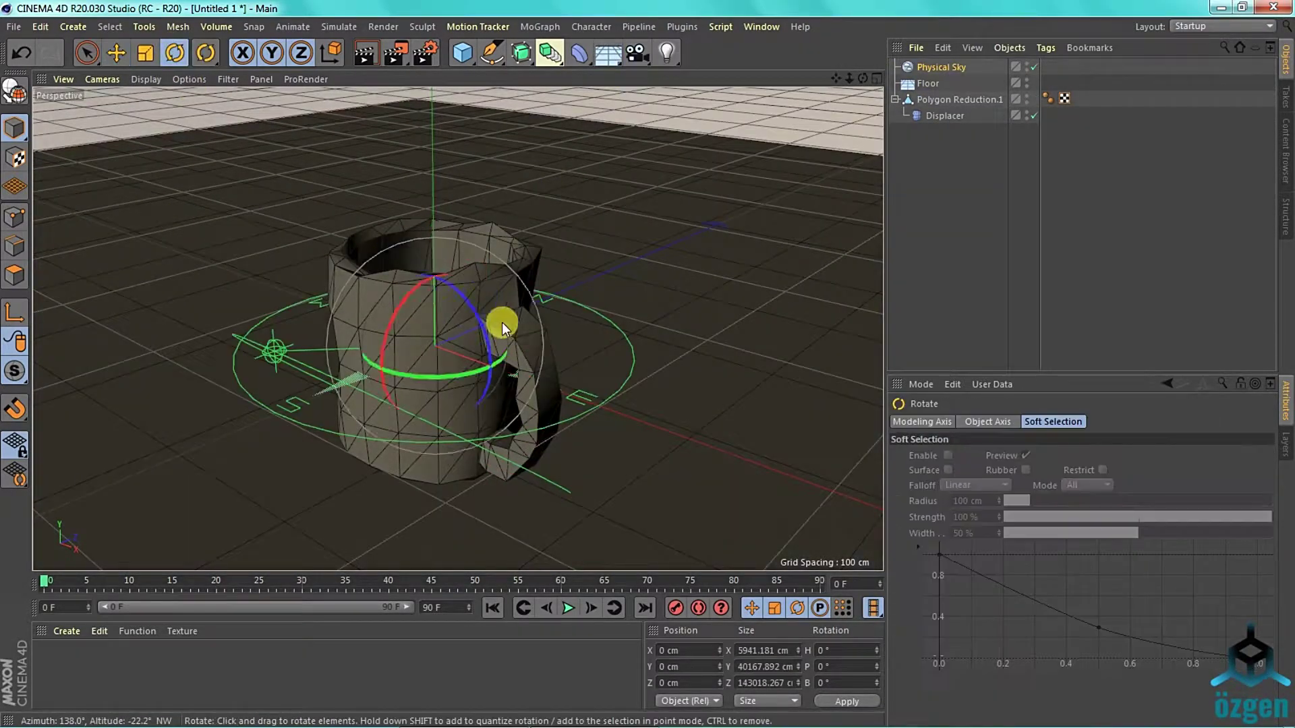
drag(506, 324, 506, 275)
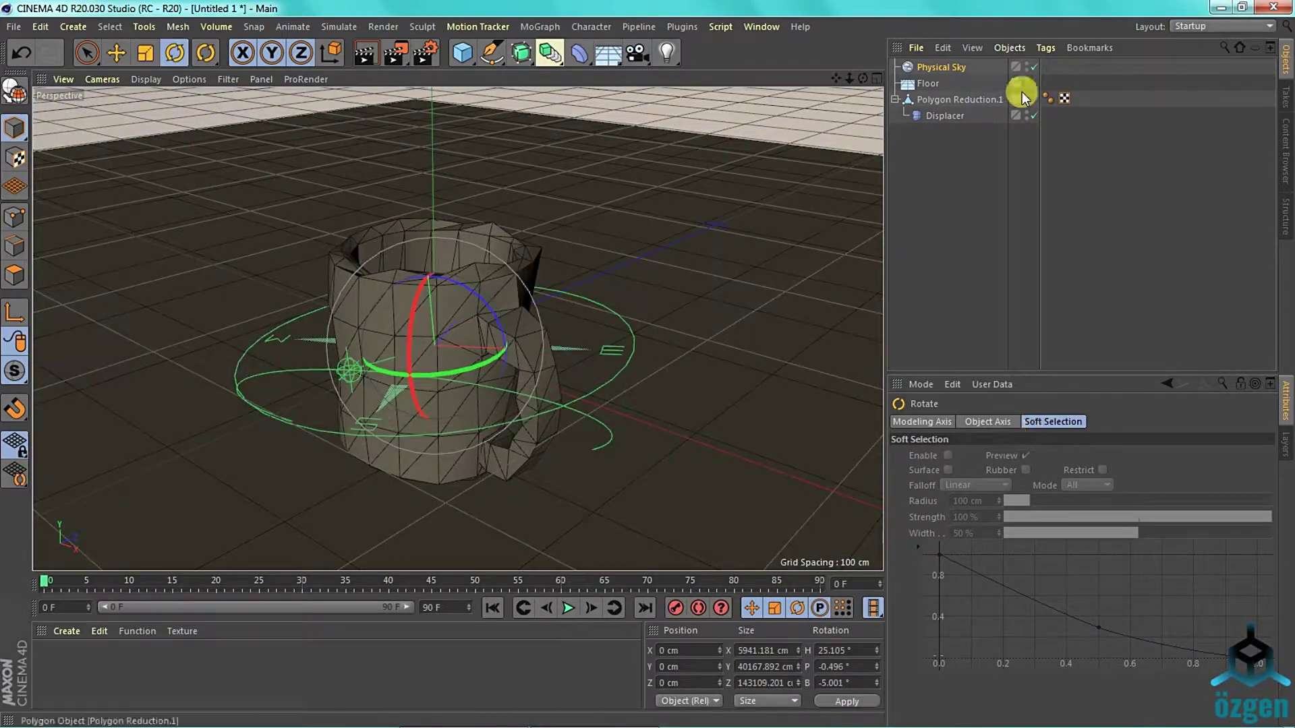
click(1167, 384)
click(1119, 421)
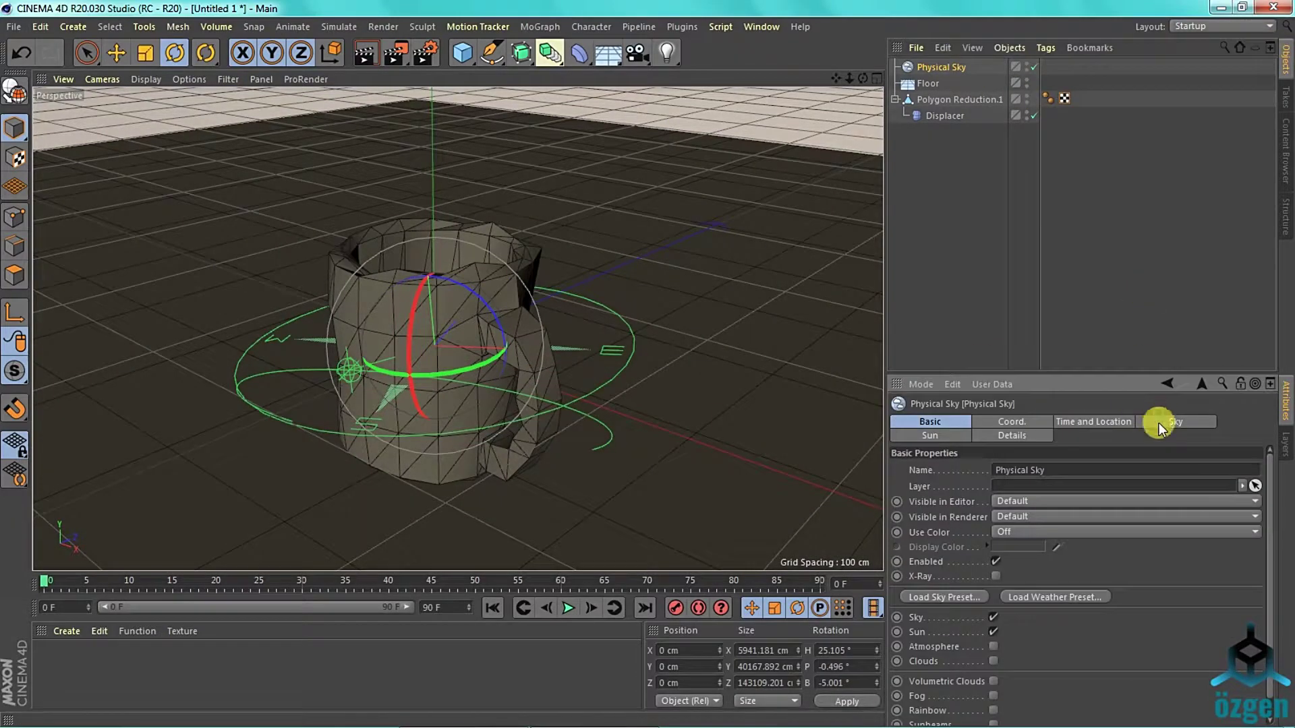
click(1020, 470)
click(1036, 518)
drag(1123, 481, 1151, 516)
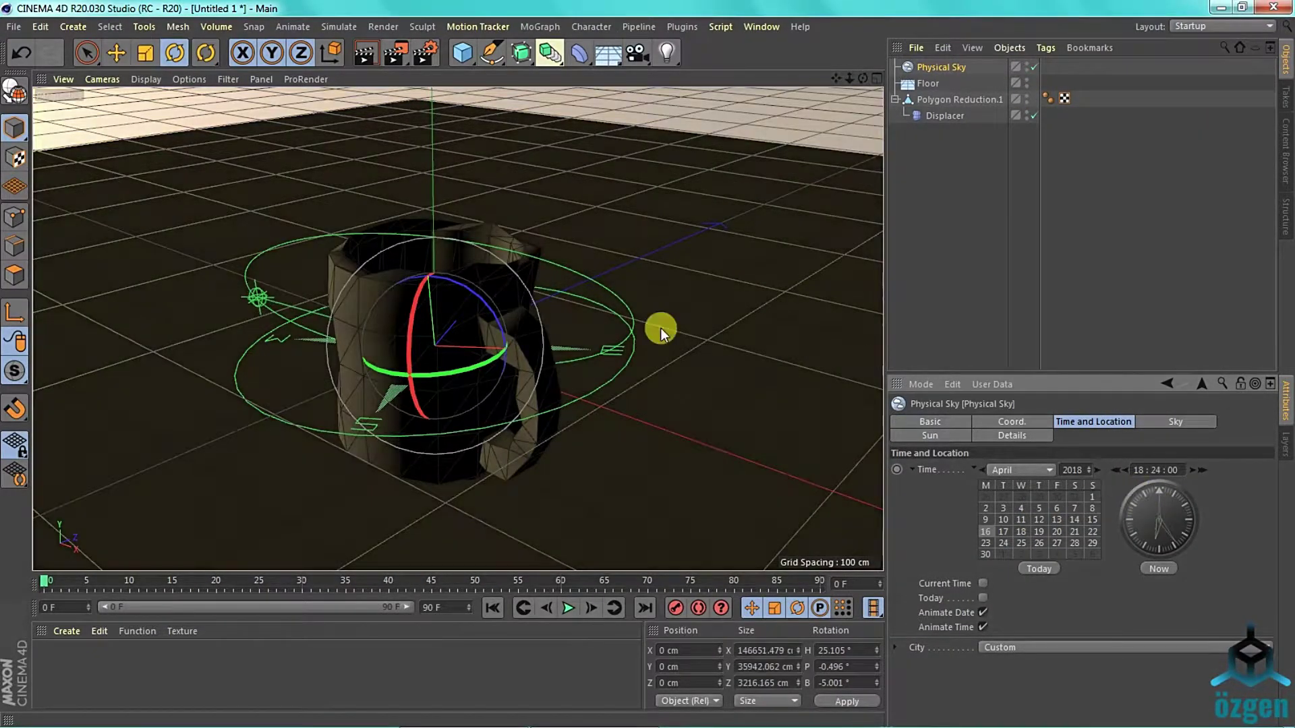
mouse_move(660, 327)
mouse_down()
mouse_move(540, 273)
mouse_move(541, 298)
mouse_up()
double_click(295, 688)
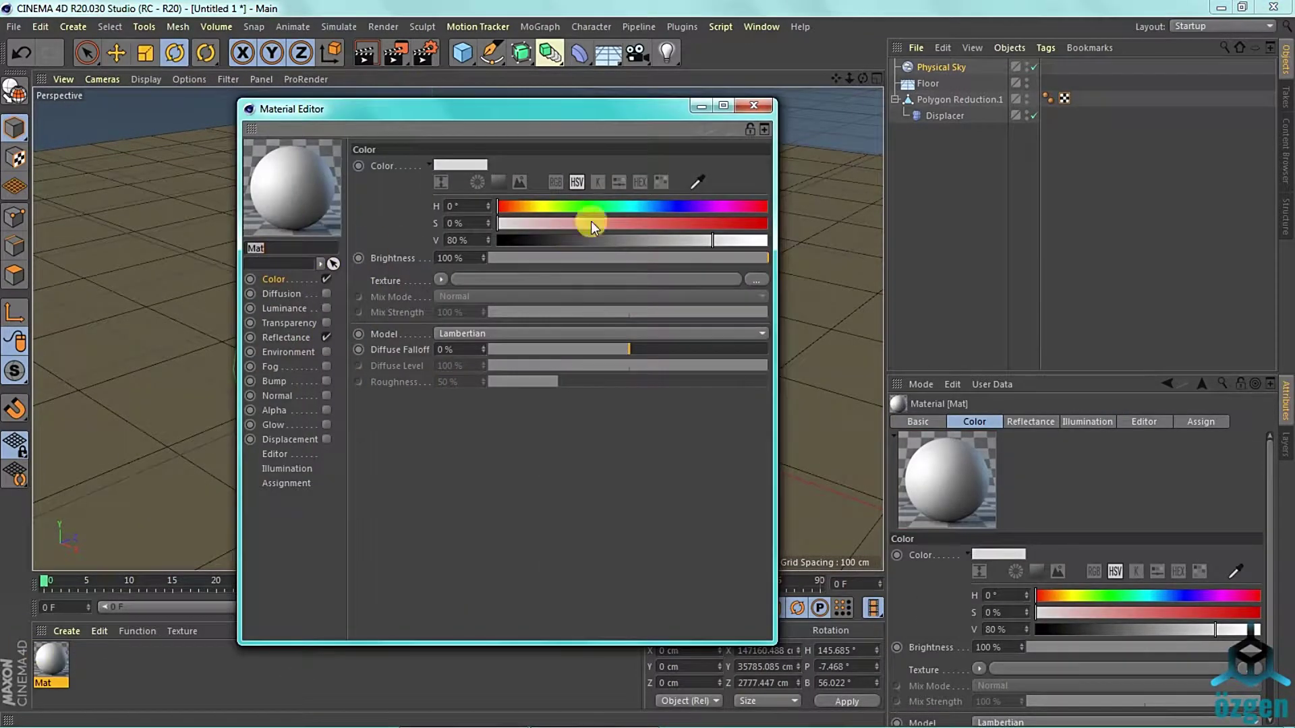
Set the Mat colour to light yellow-green (H 94°, S 65%, V 100%).
click(553, 207)
drag(590, 223, 763, 240)
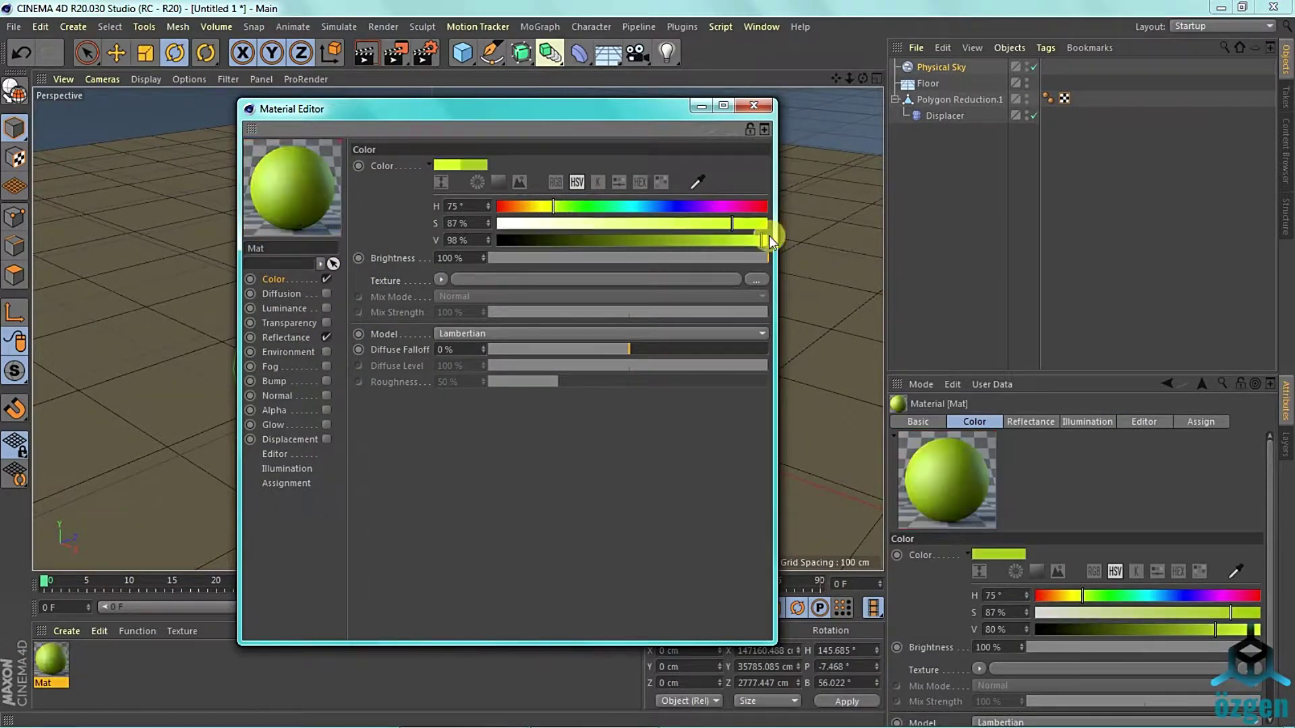
click(564, 206)
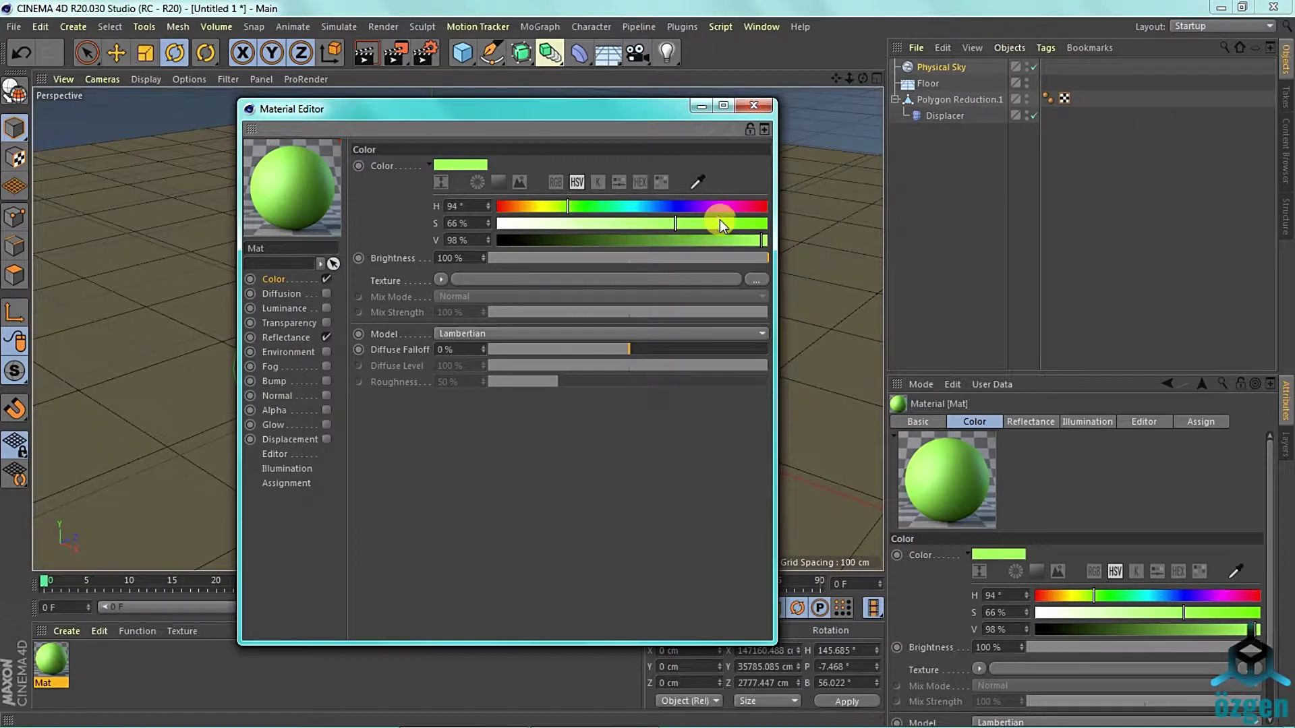
drag(764, 240, 803, 241)
Switch the reflectance layer to Reflection (Legacy) at 30% roughness and enable Displacement.
click(286, 295)
click(284, 335)
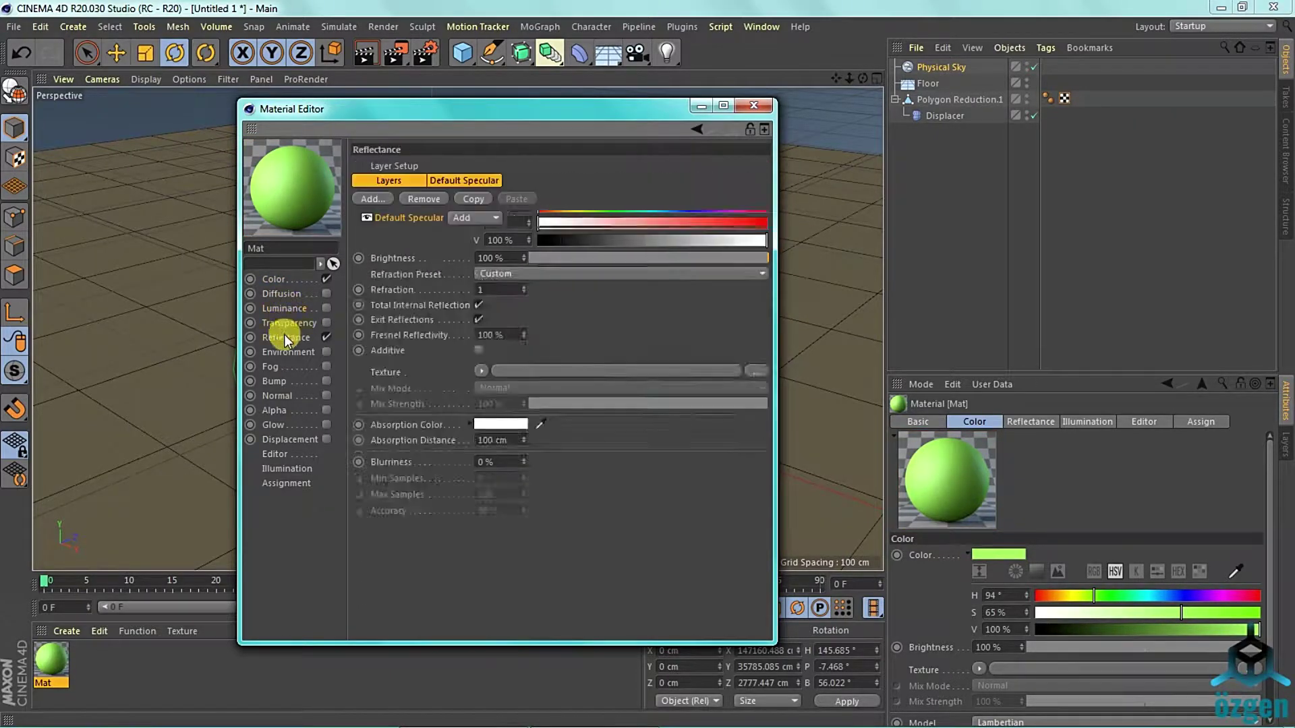
click(513, 389)
click(500, 519)
drag(610, 419, 593, 421)
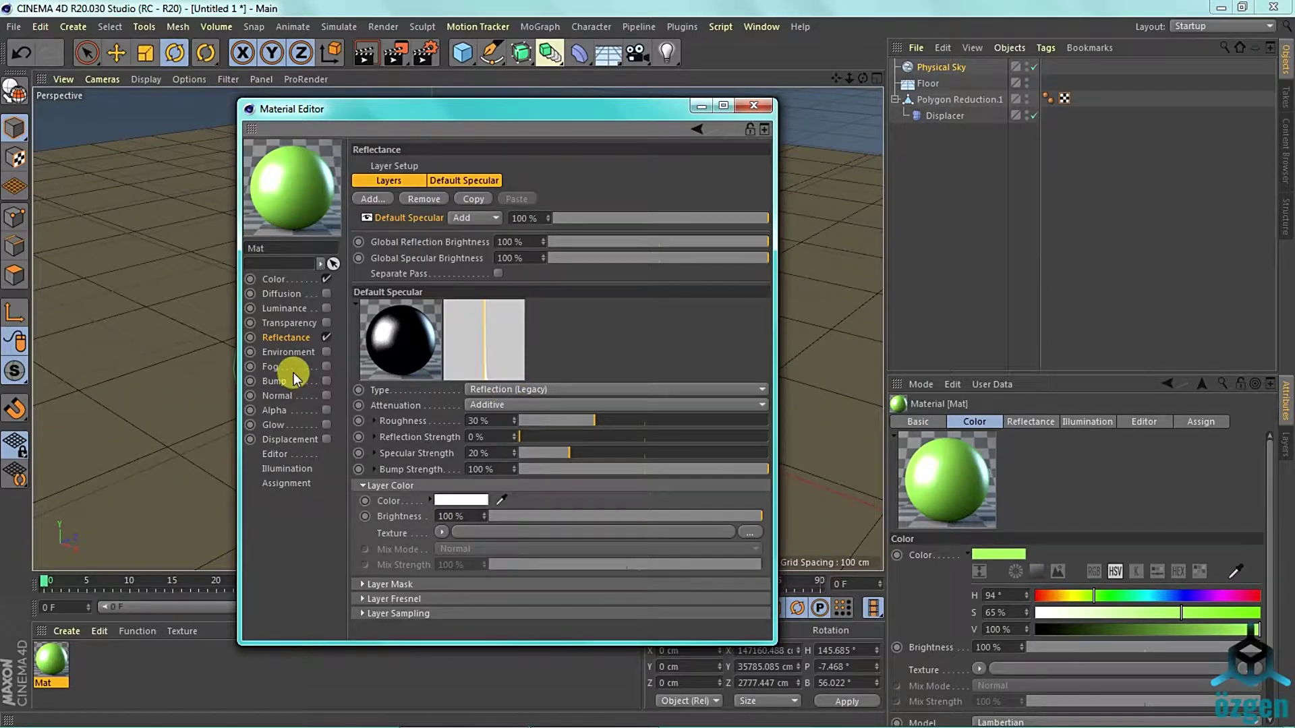
click(326, 439)
Load a Gradient into Mat's Color texture and add a middle knot.
click(418, 220)
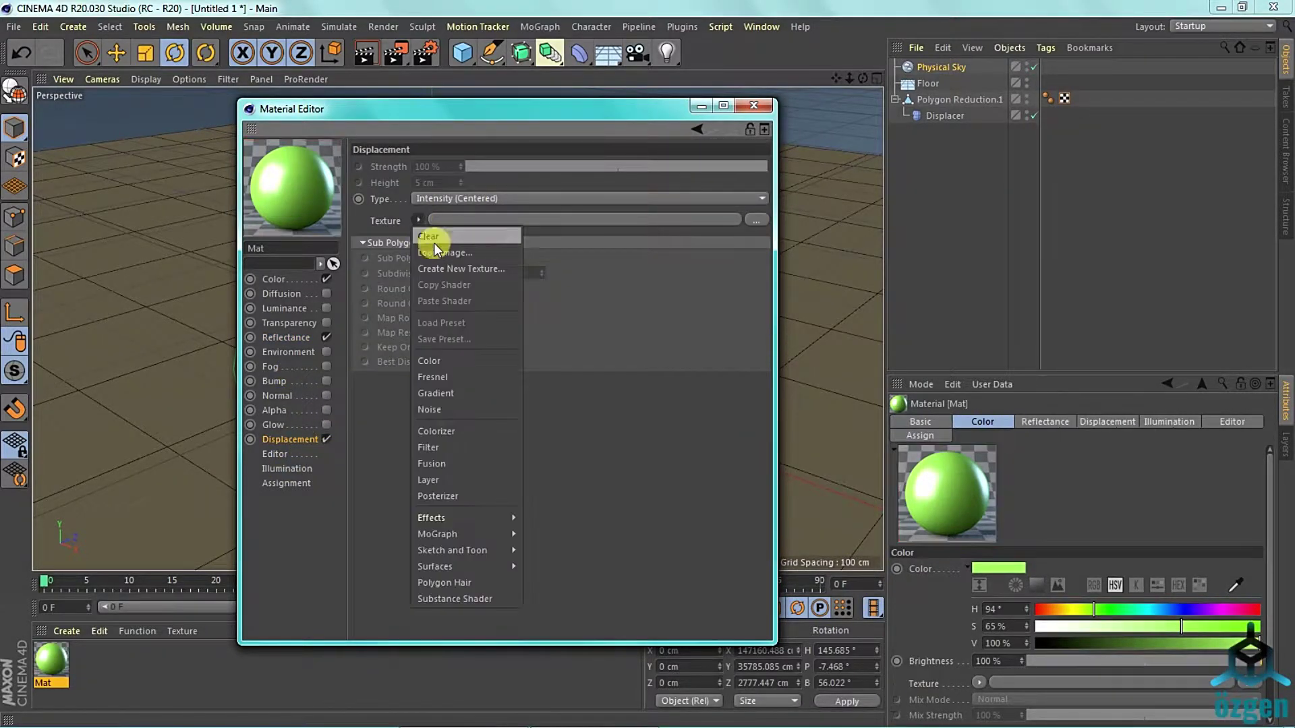
click(281, 277)
click(438, 280)
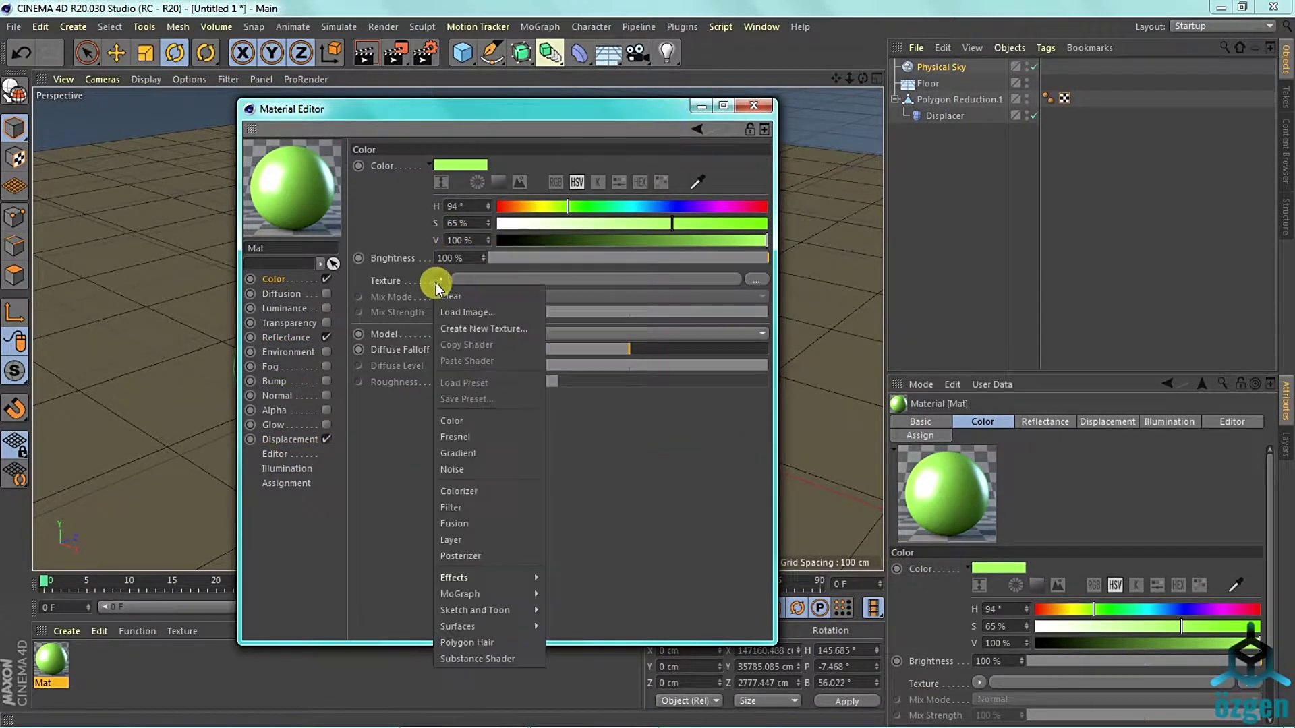
click(484, 452)
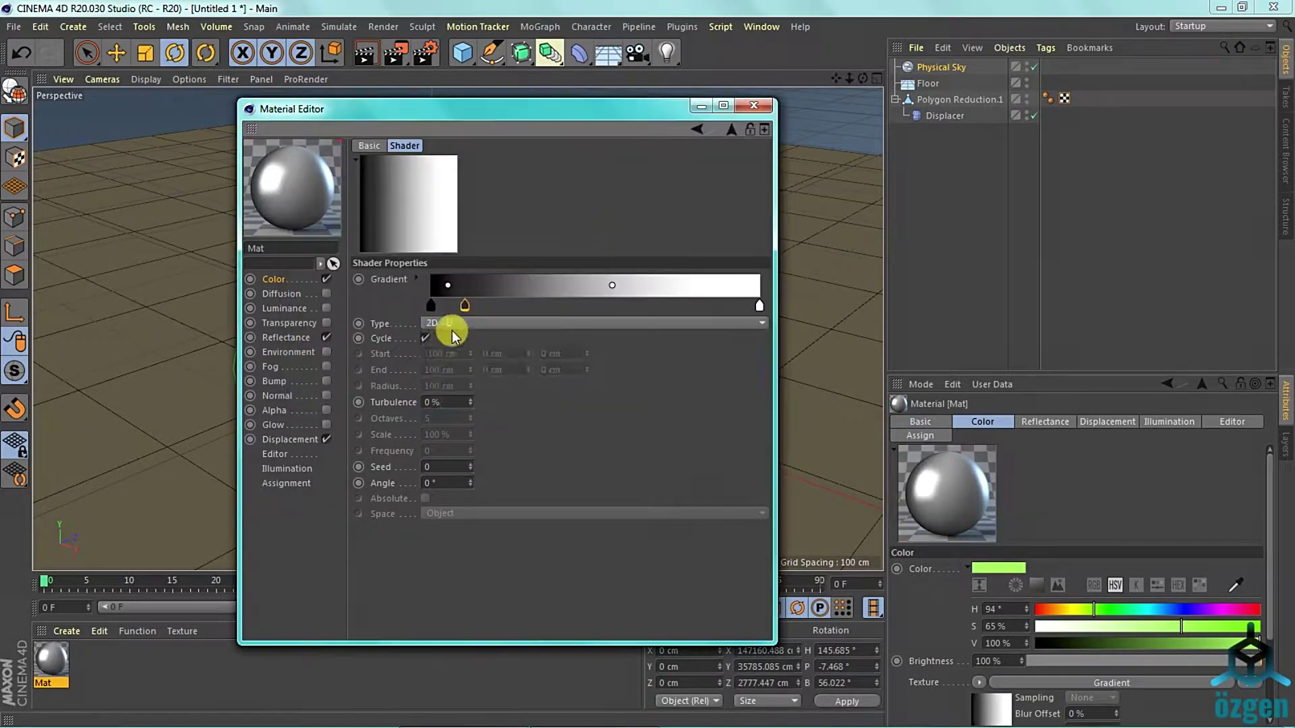
drag(464, 306, 605, 307)
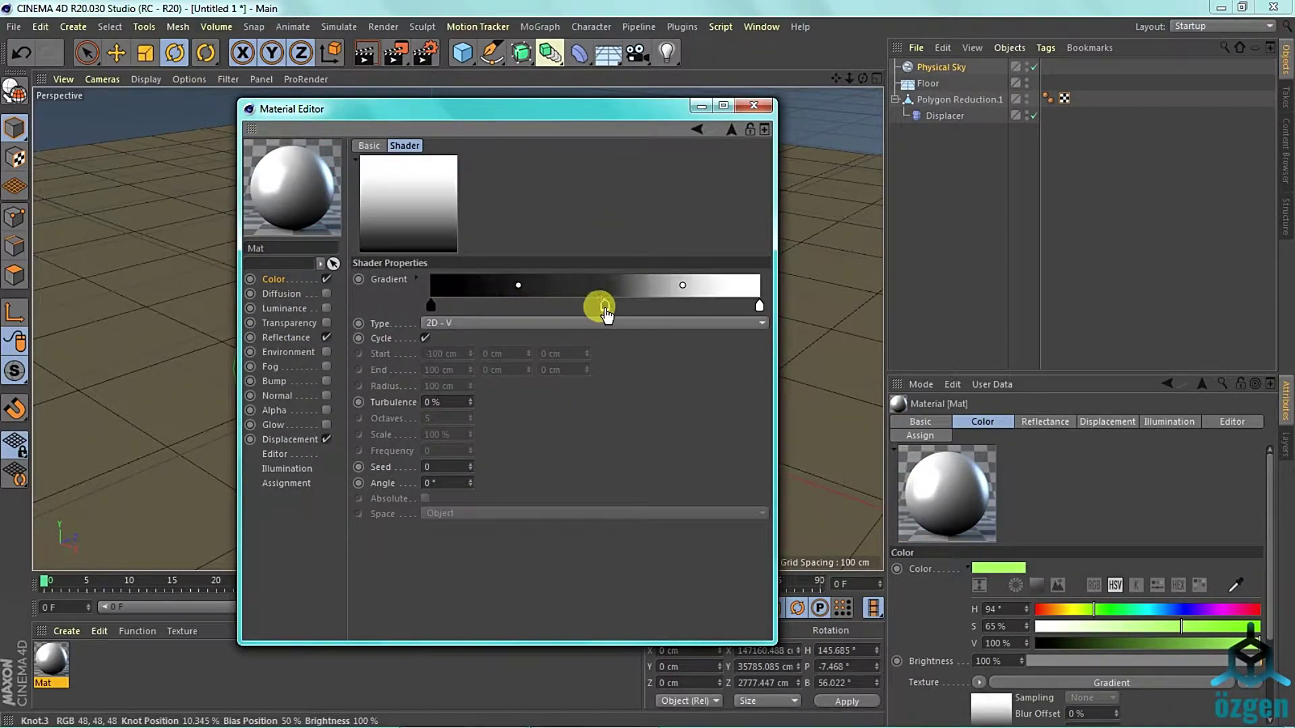
Set the gradient's first knot to light yellow.
double_click(430, 305)
click(368, 321)
click(443, 338)
drag(552, 355, 593, 355)
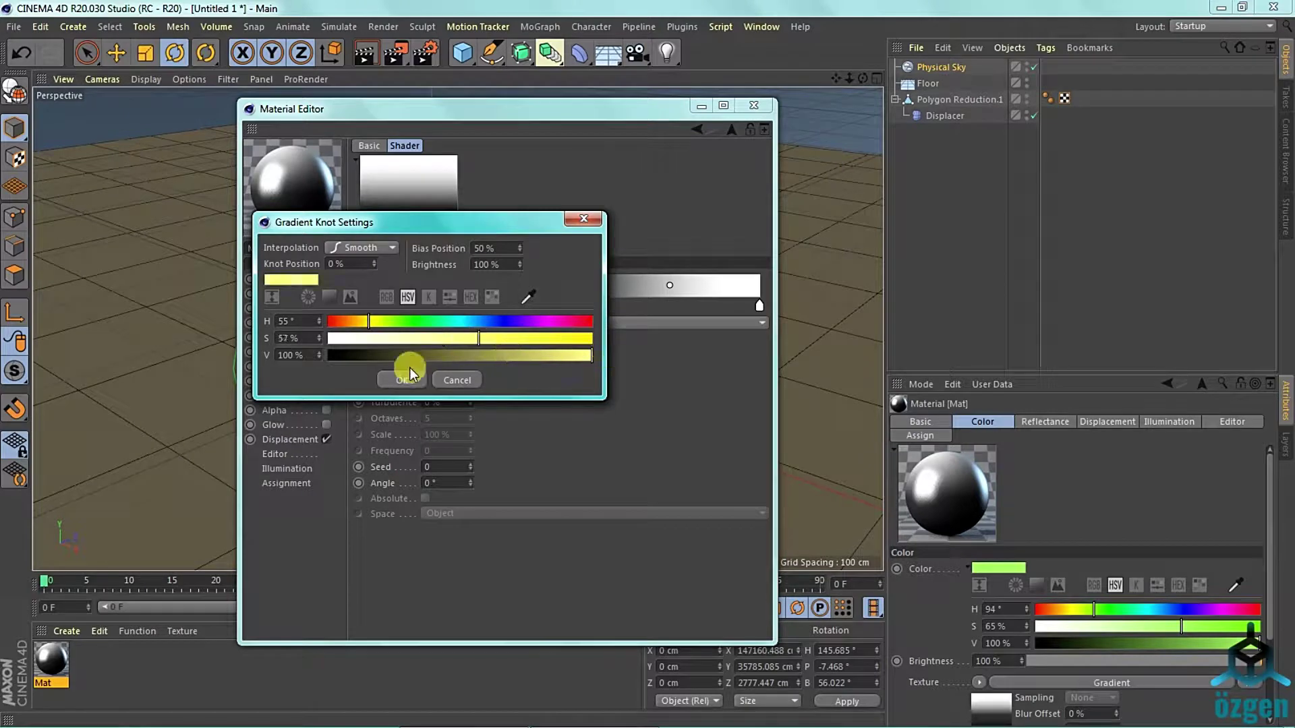
click(402, 380)
Set the gradient's middle knot to yellow-green.
double_click(576, 305)
click(533, 316)
click(601, 333)
click(710, 351)
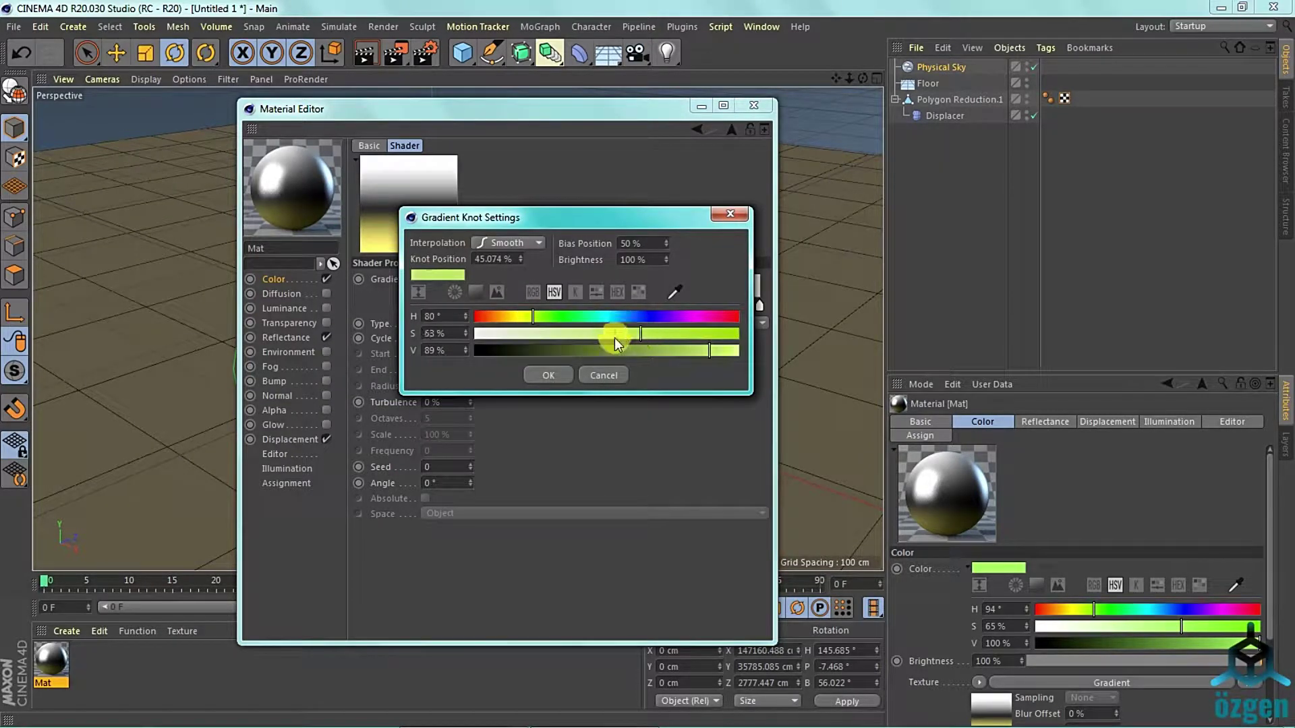
click(548, 375)
Set the gradient's last knot to green.
double_click(758, 306)
click(885, 344)
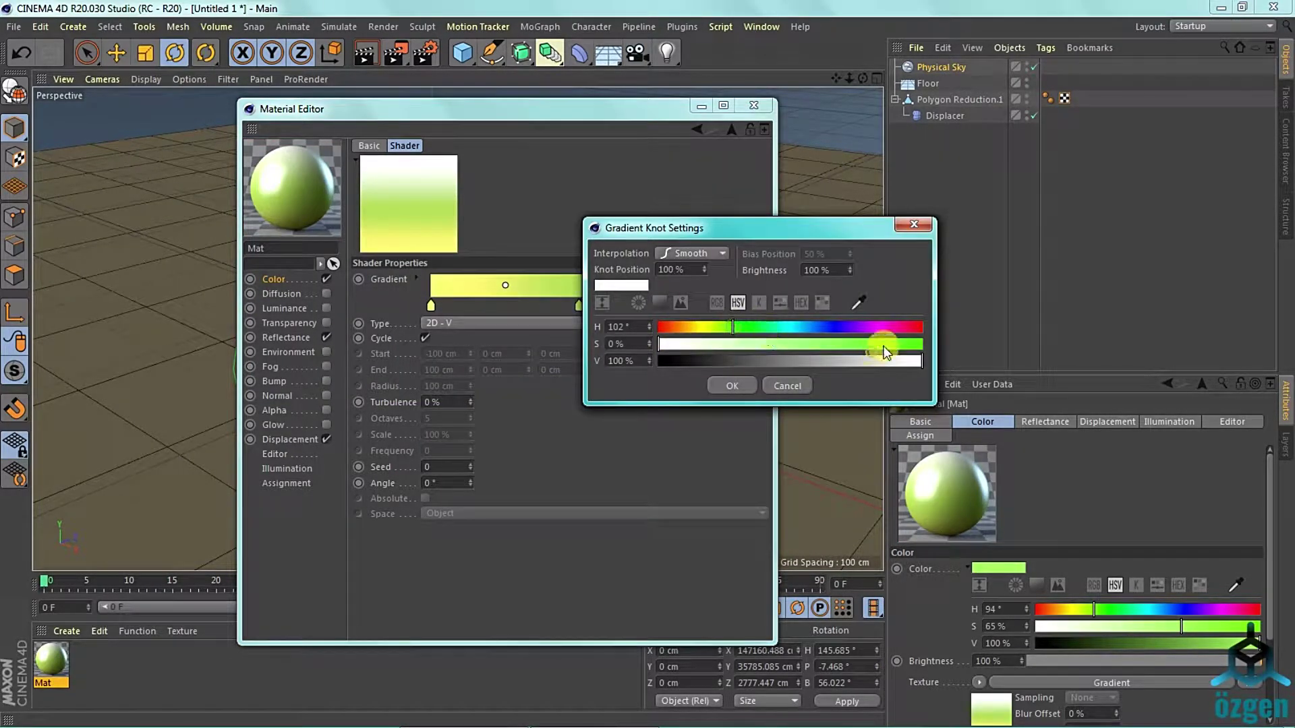
click(731, 386)
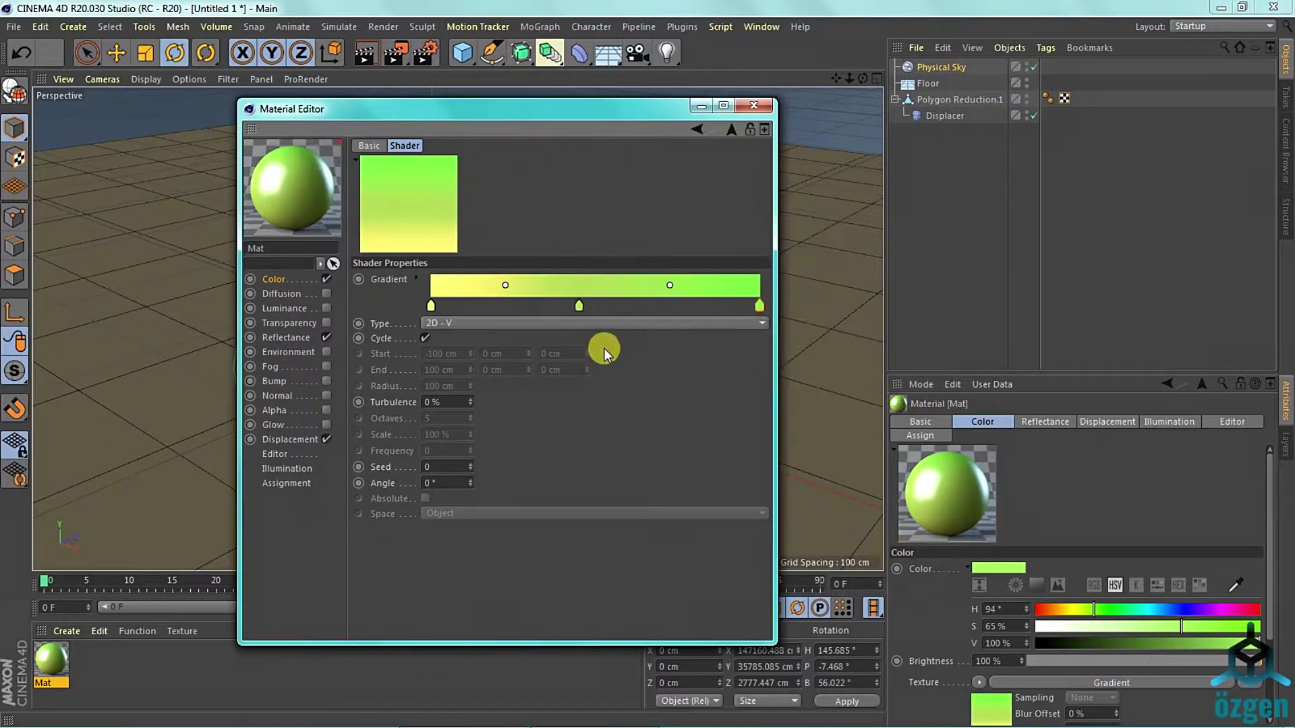
click(290, 439)
click(419, 219)
Use Simple Noise as Mat's displacement texture at 40% strength.
click(557, 562)
click(433, 230)
mouse_move(437, 588)
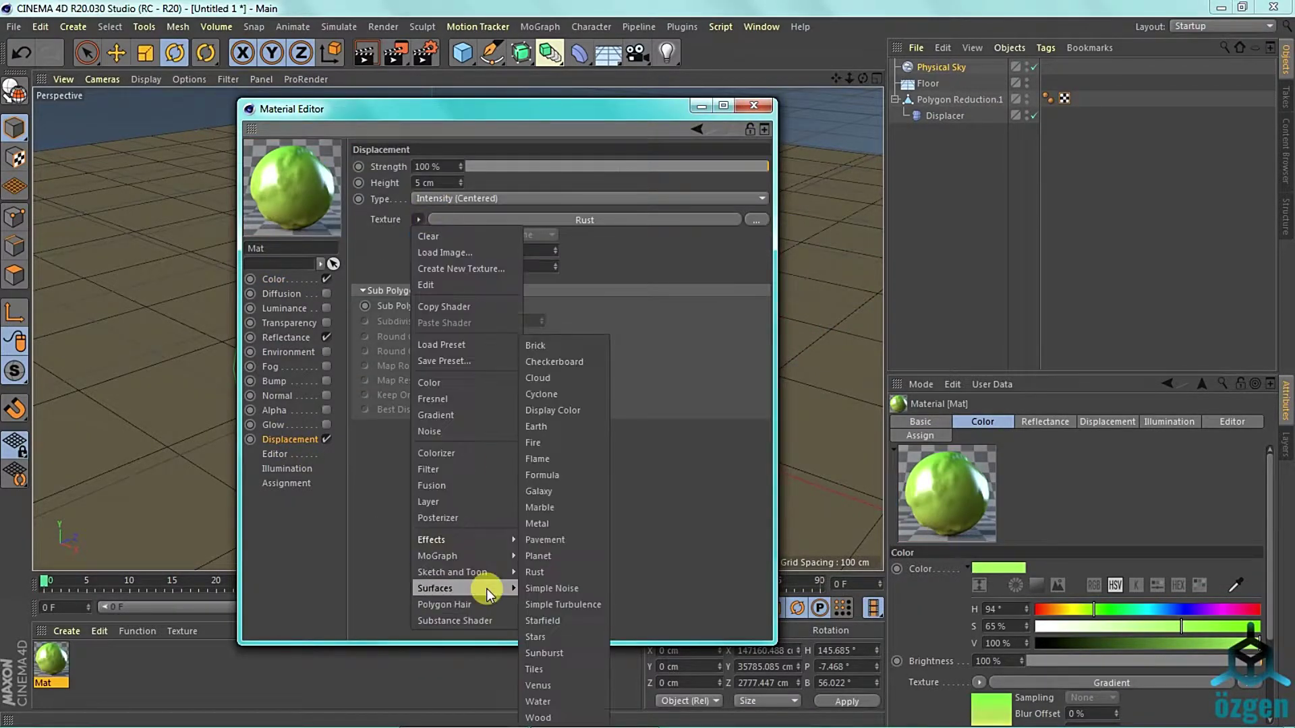
click(560, 641)
click(419, 220)
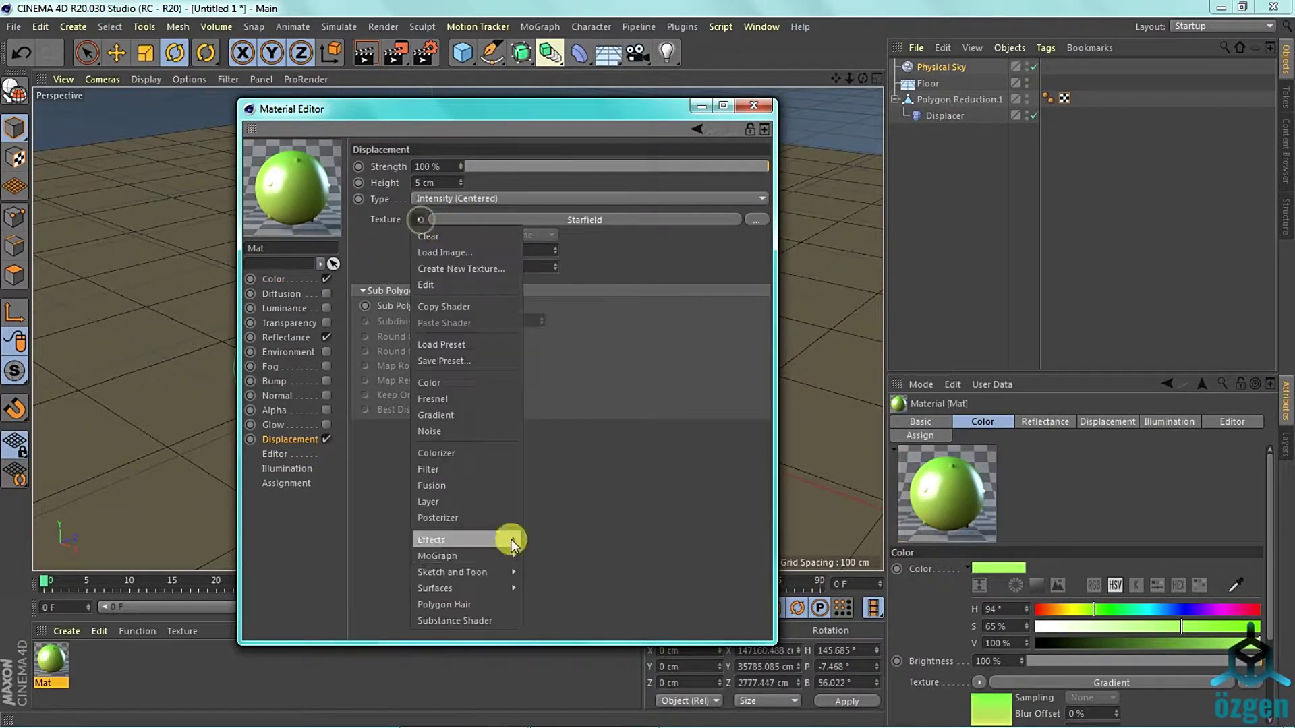
click(552, 588)
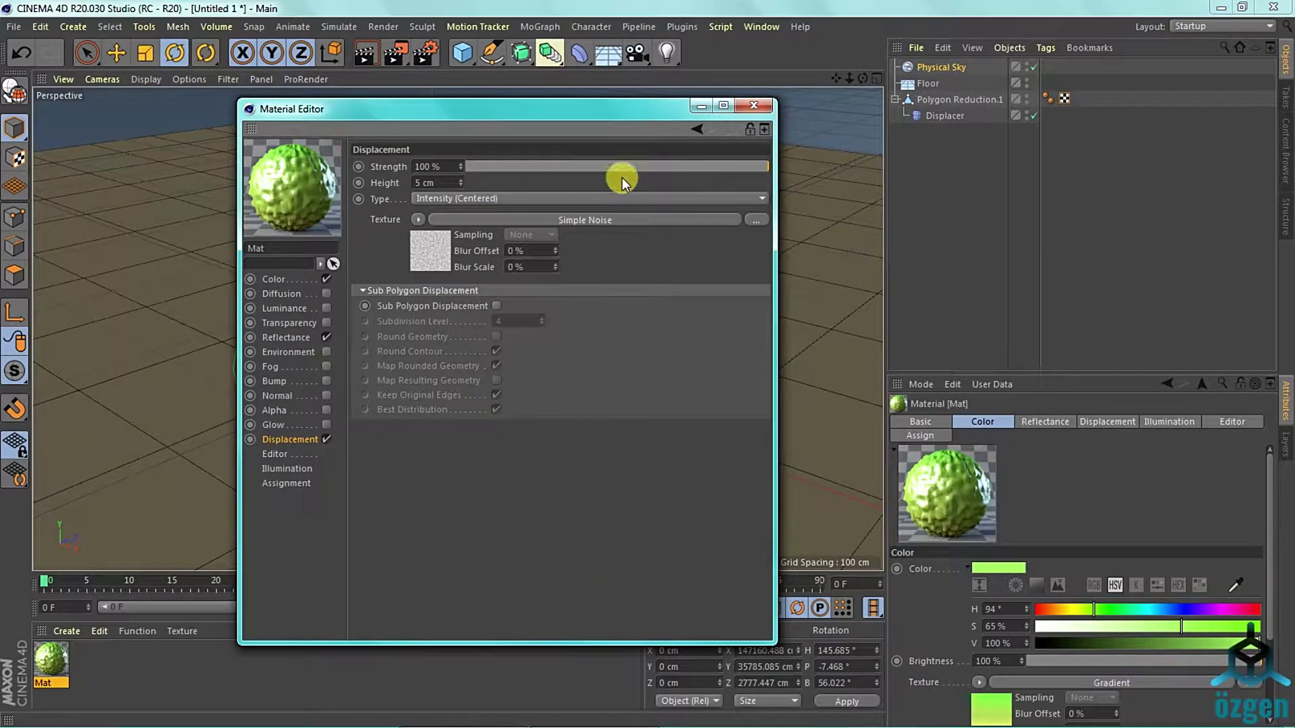
drag(622, 167, 676, 166)
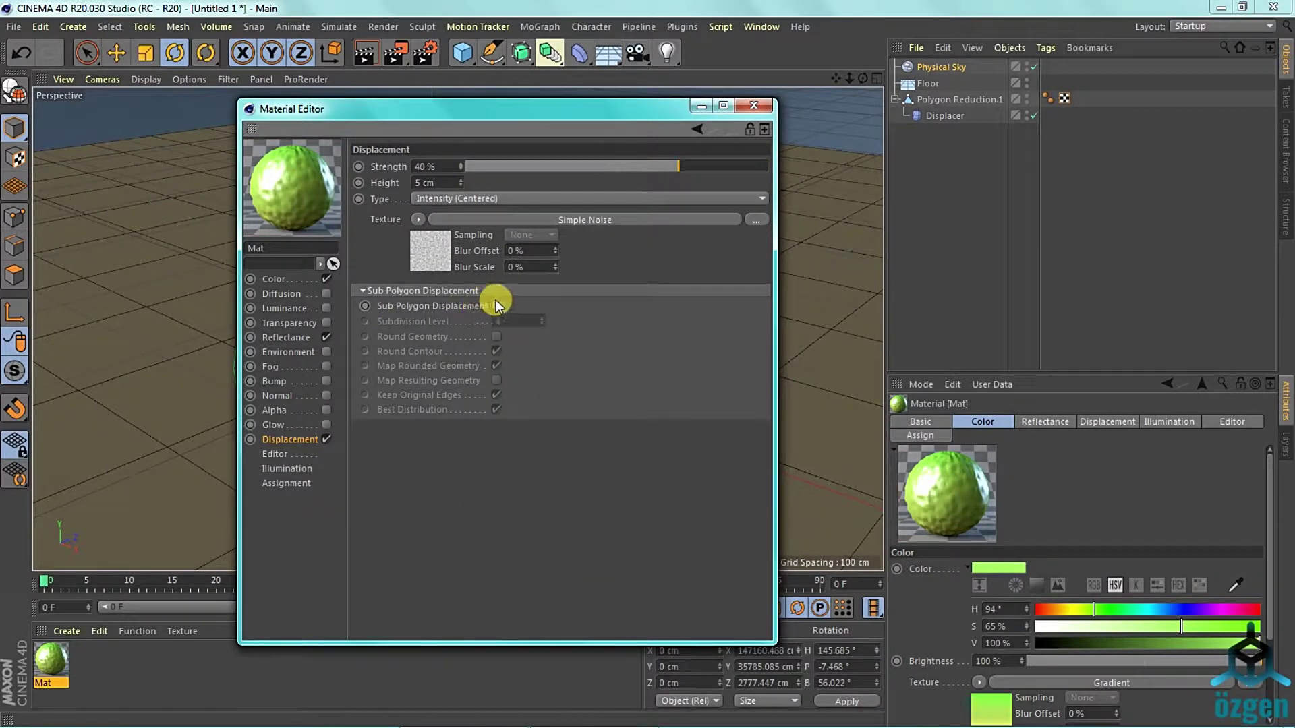
Close Mat's editor and create a new material, Mat.1, for editing.
click(754, 105)
double_click(118, 687)
double_click(50, 664)
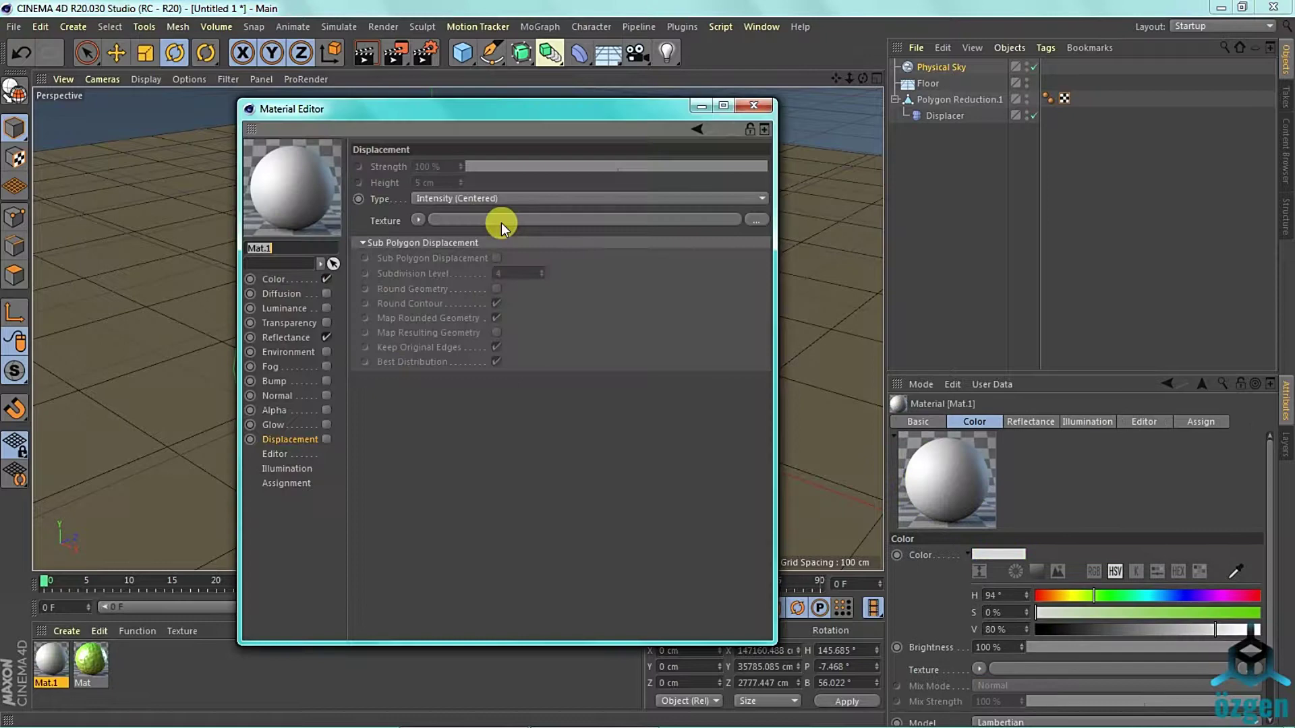
Make Mat.1 pale yellow (H61 S25) with a 30% Reflection (Legacy) layer.
click(289, 281)
click(540, 202)
drag(540, 203, 576, 225)
click(287, 339)
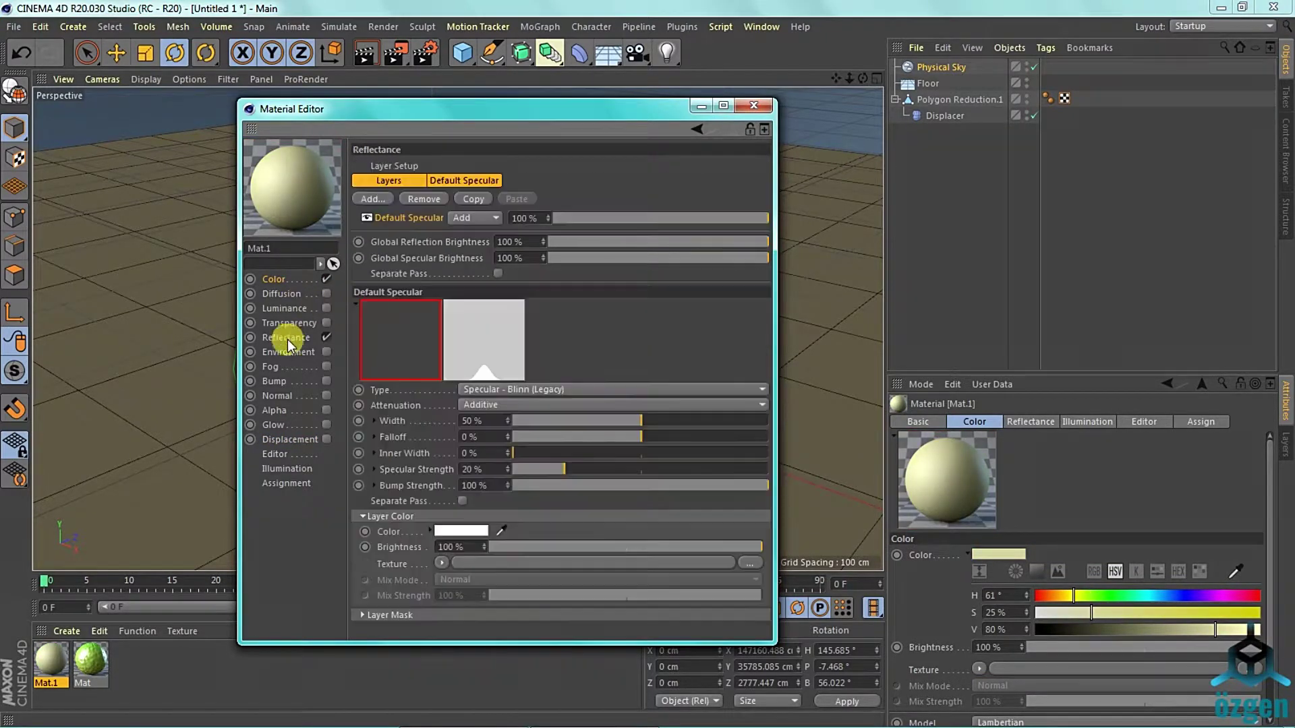
click(513, 389)
click(503, 524)
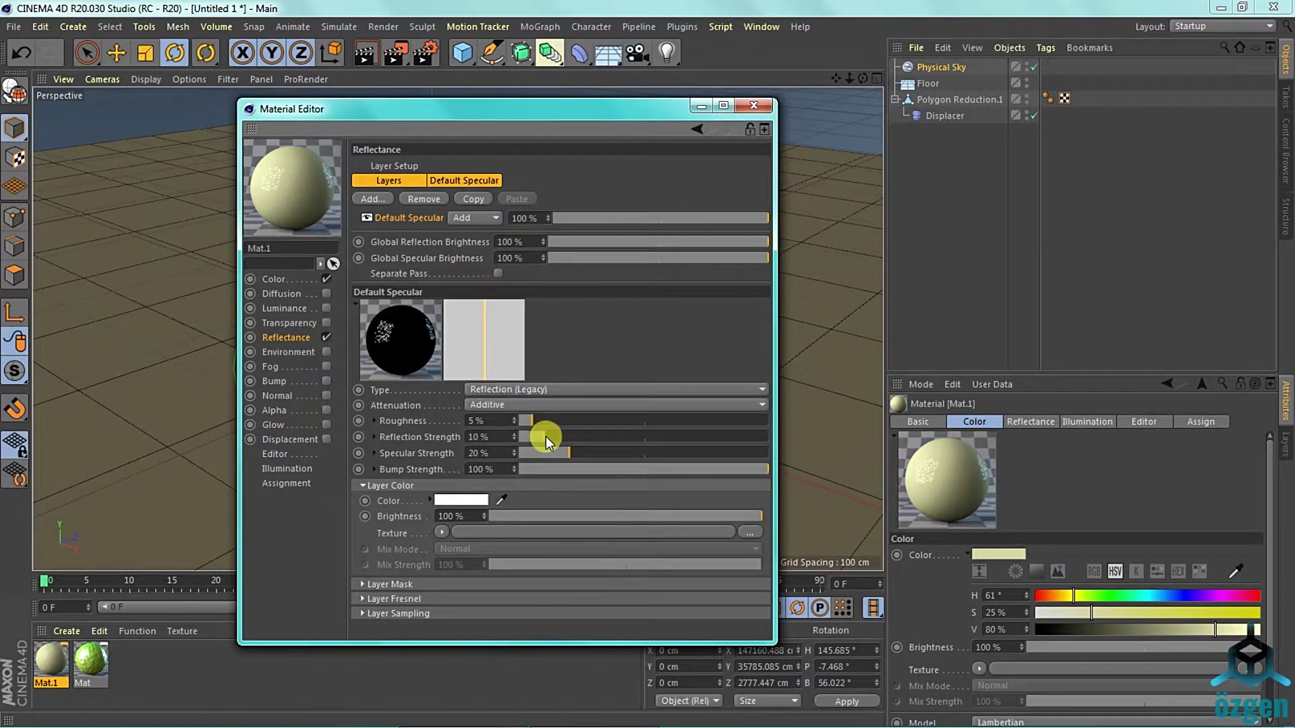
drag(545, 435, 581, 432)
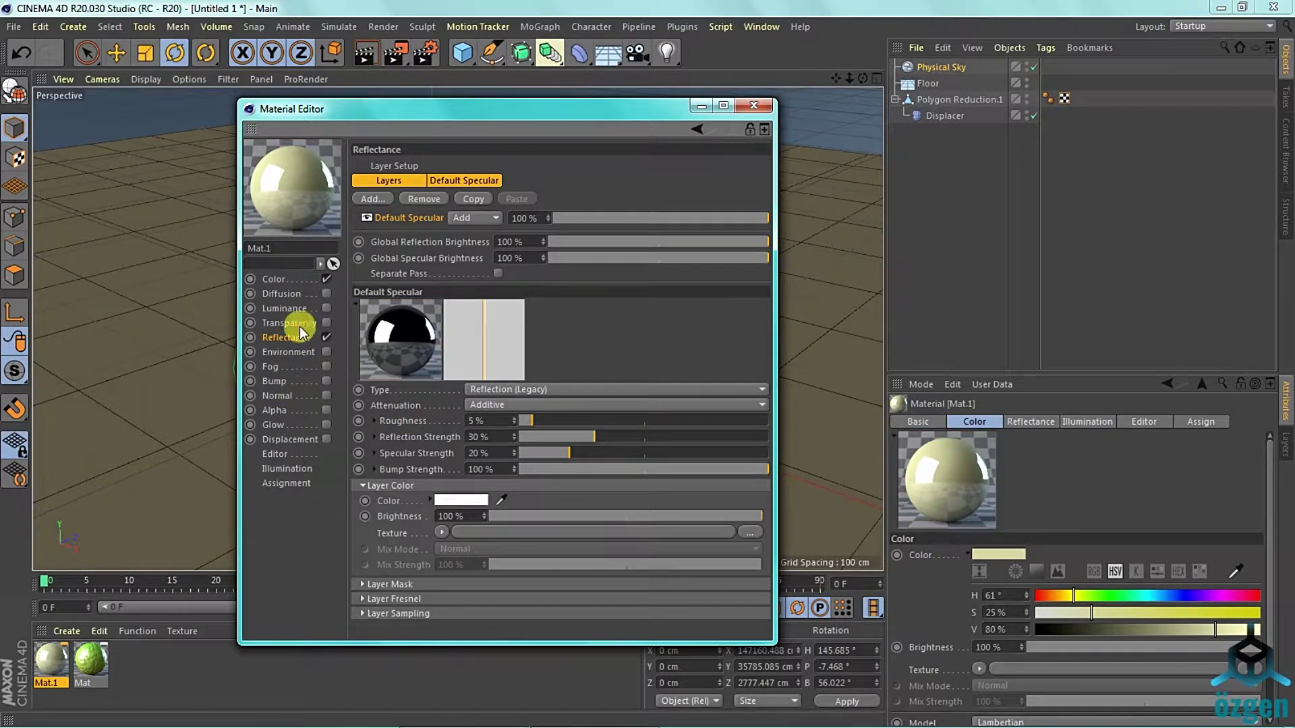
Close the material editor and apply Mat.1 to the floor.
click(274, 278)
click(754, 106)
drag(92, 675, 376, 213)
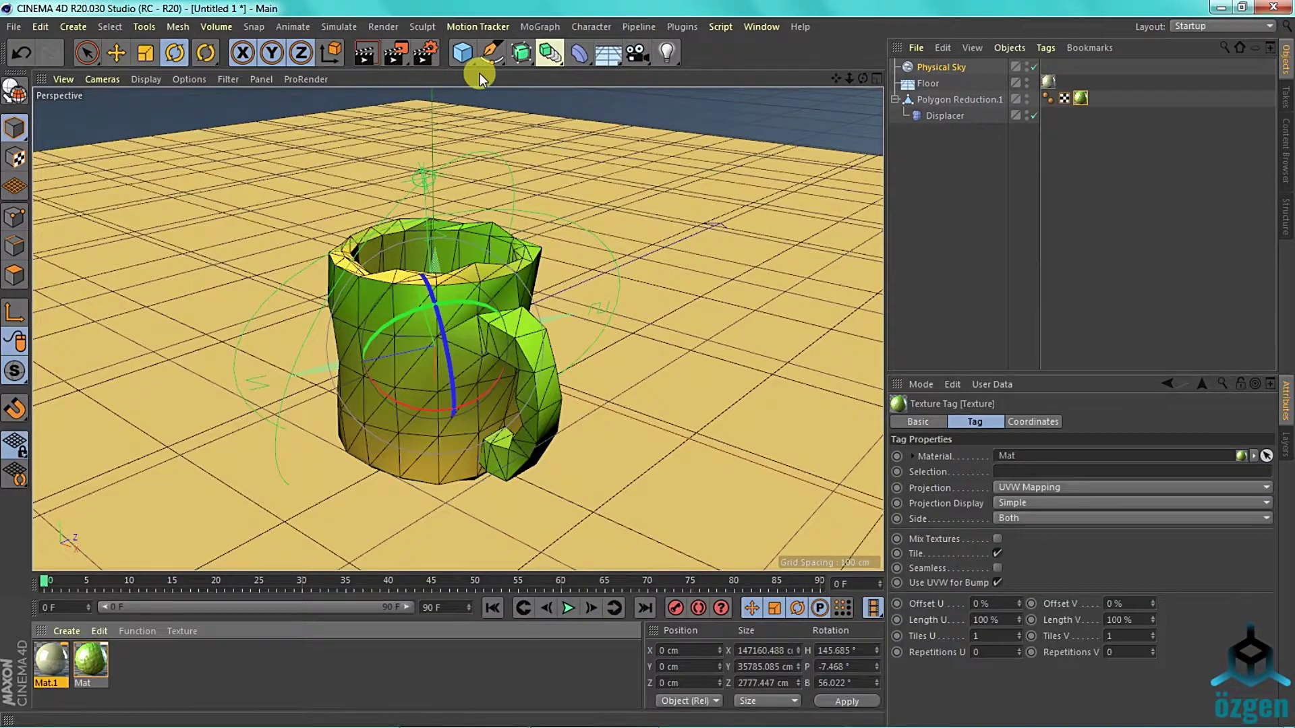
Render the gradient mug scene to the Picture Viewer after aborting a first attempt.
key(shift+r)
click(1274, 30)
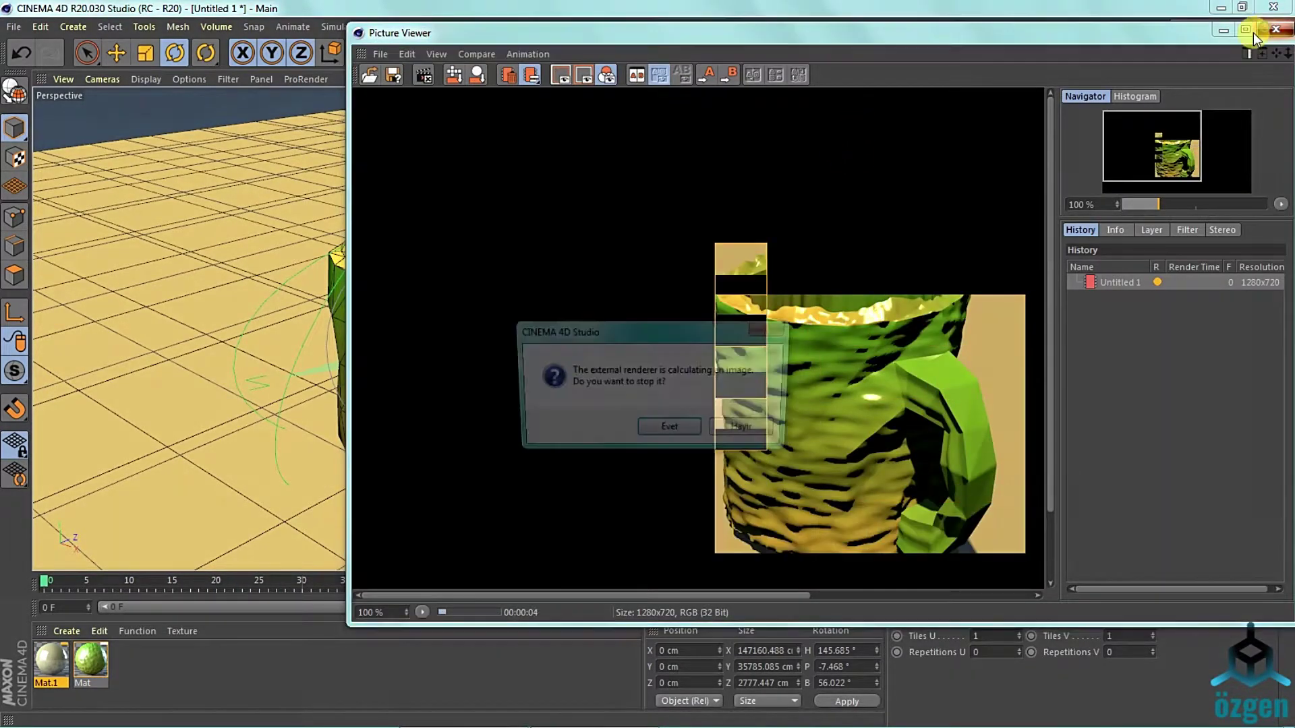
click(669, 427)
double_click(90, 661)
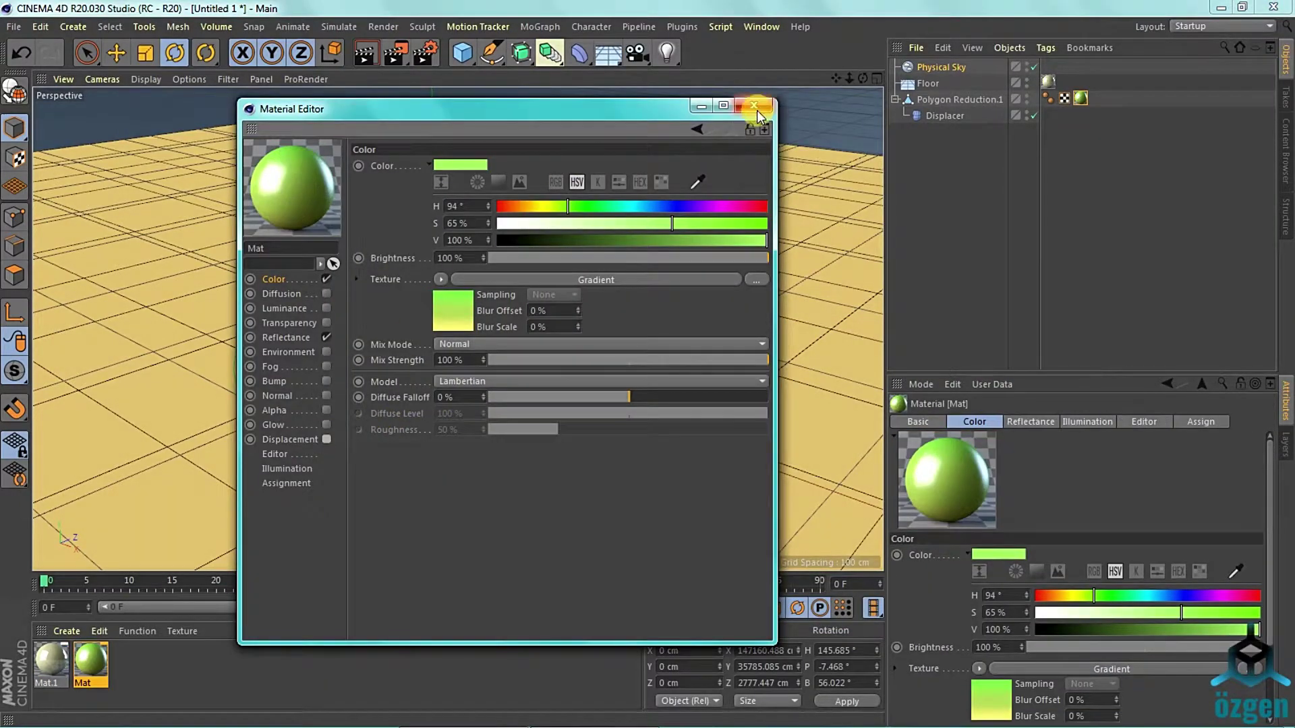
click(754, 106)
key(shift+r)
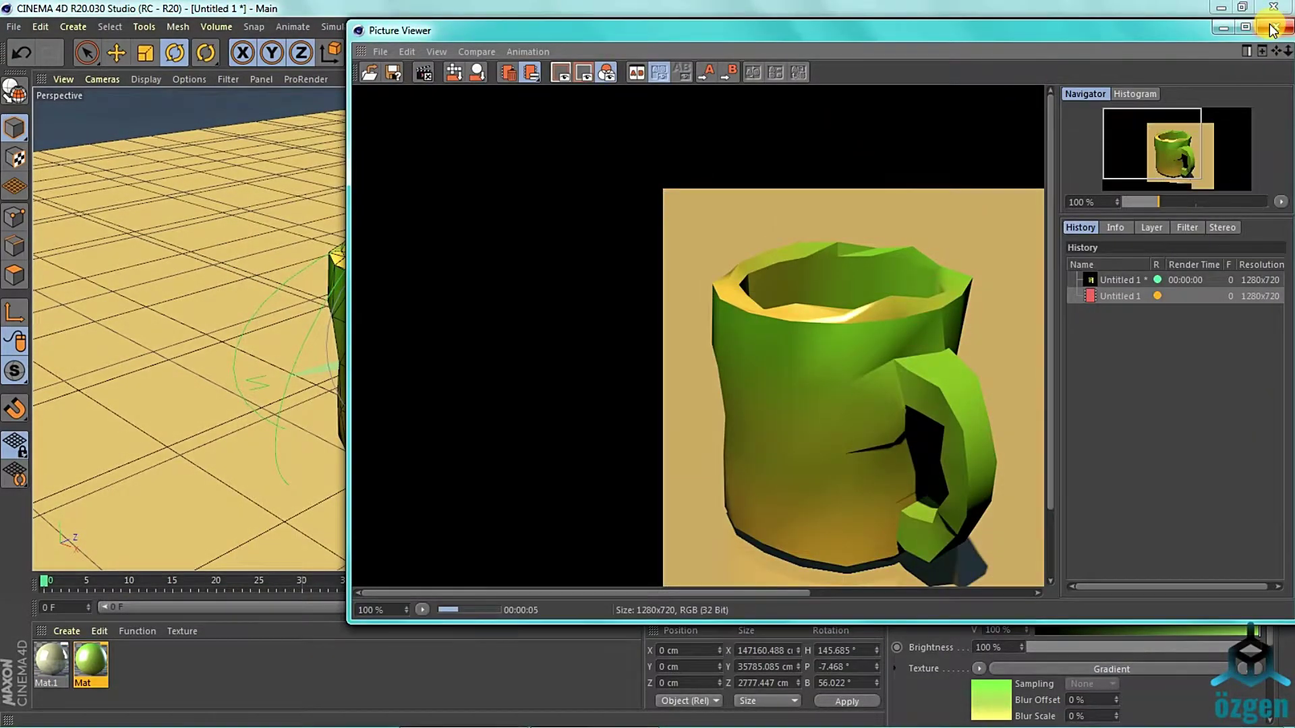
drag(971, 232, 785, 144)
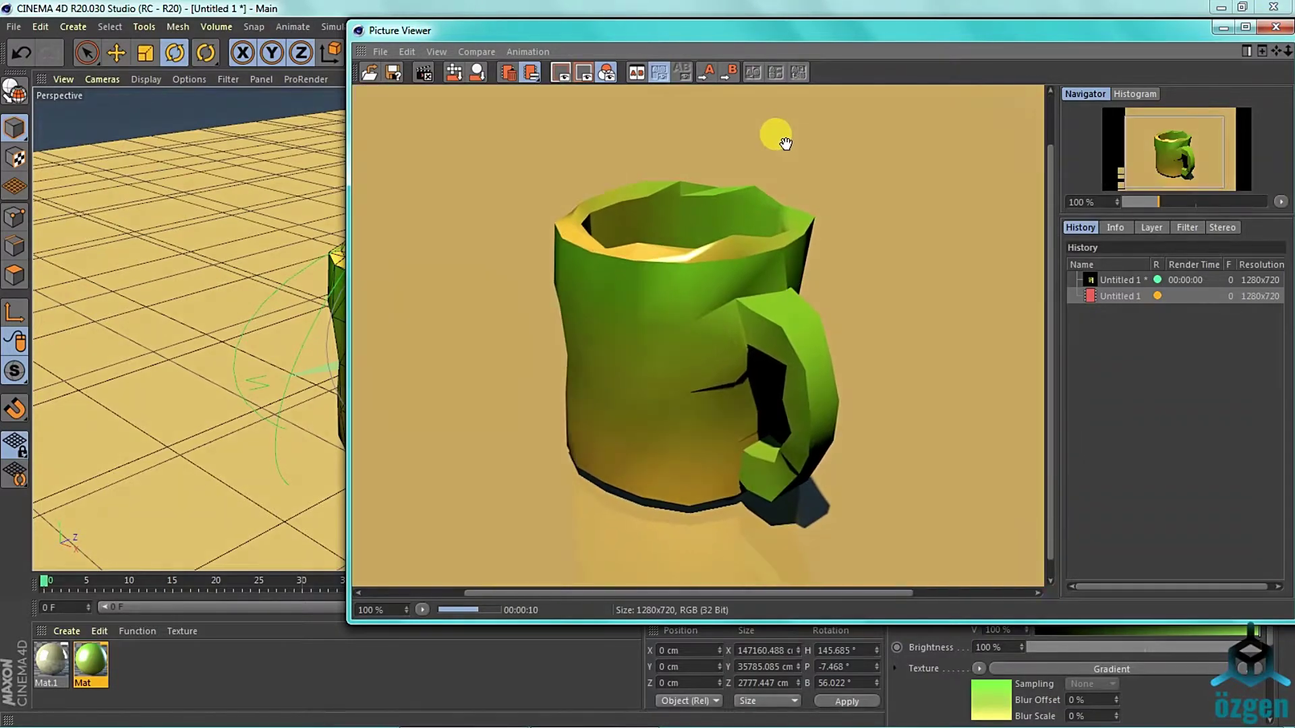
Give Mat's reflectance 20% reflection and 50% specular strength, then test-render the viewport.
click(1276, 27)
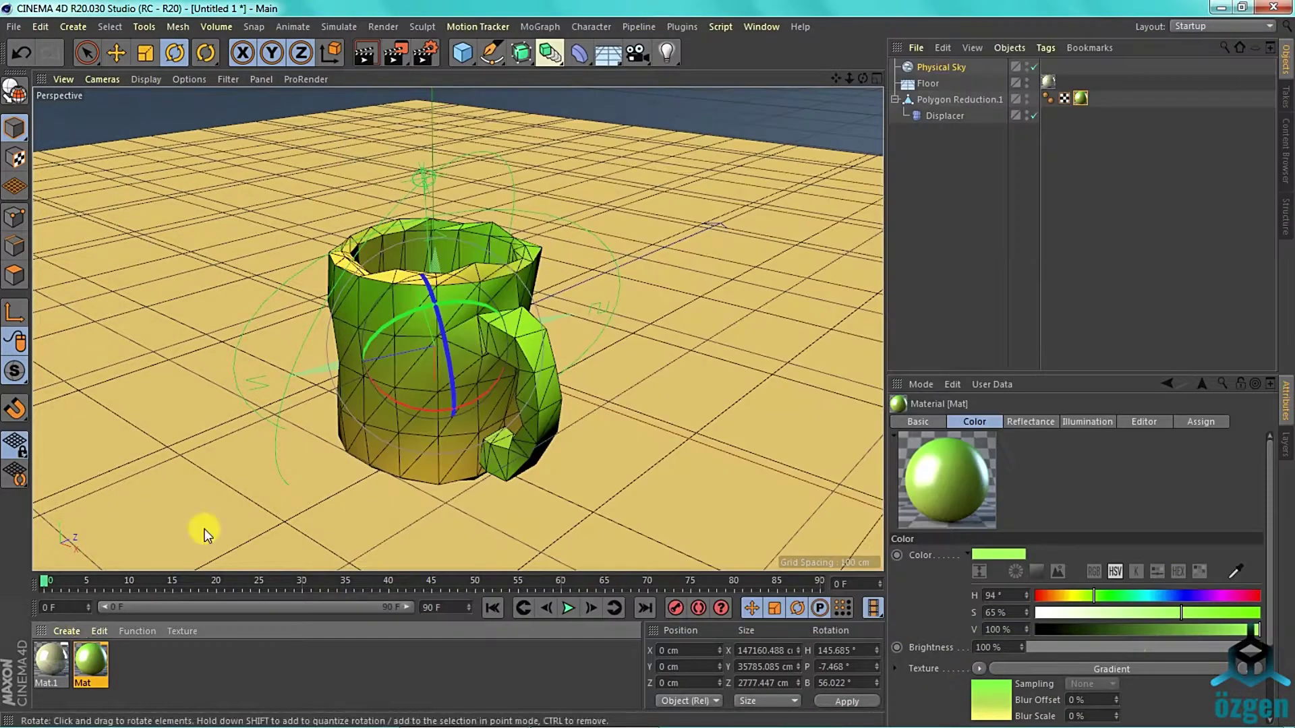
double_click(91, 661)
click(286, 338)
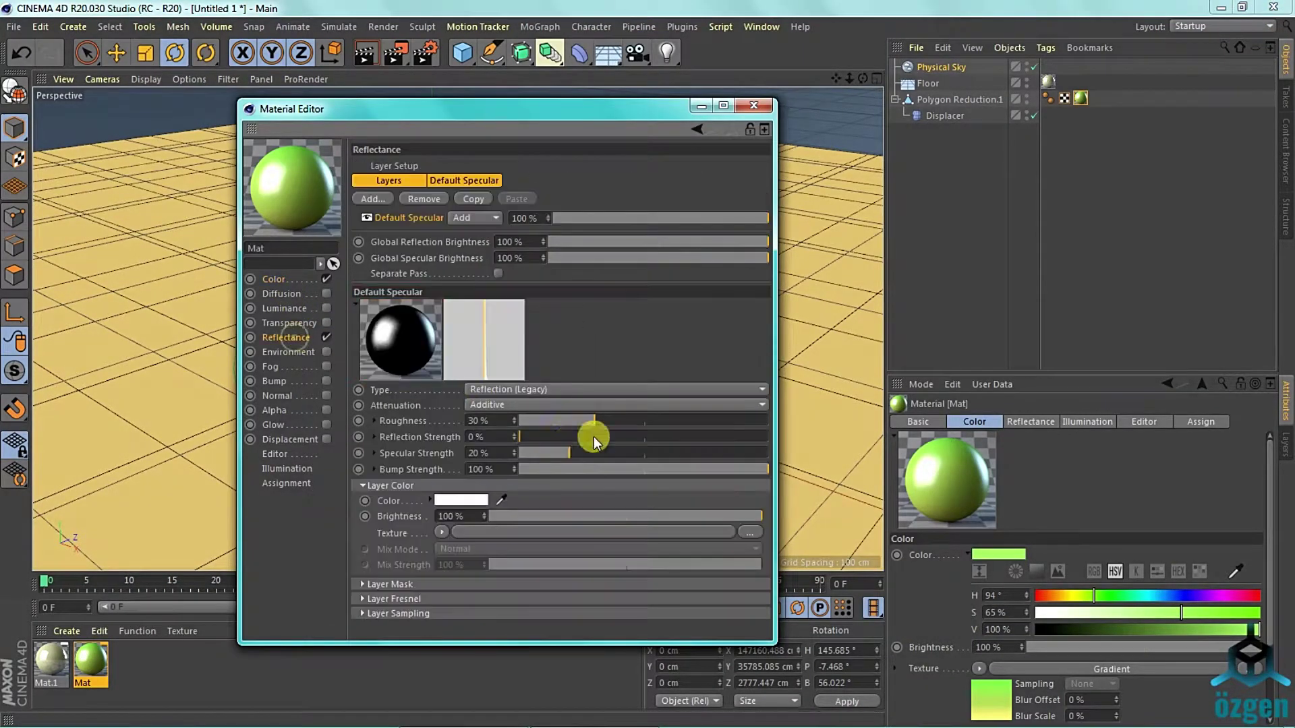
click(753, 105)
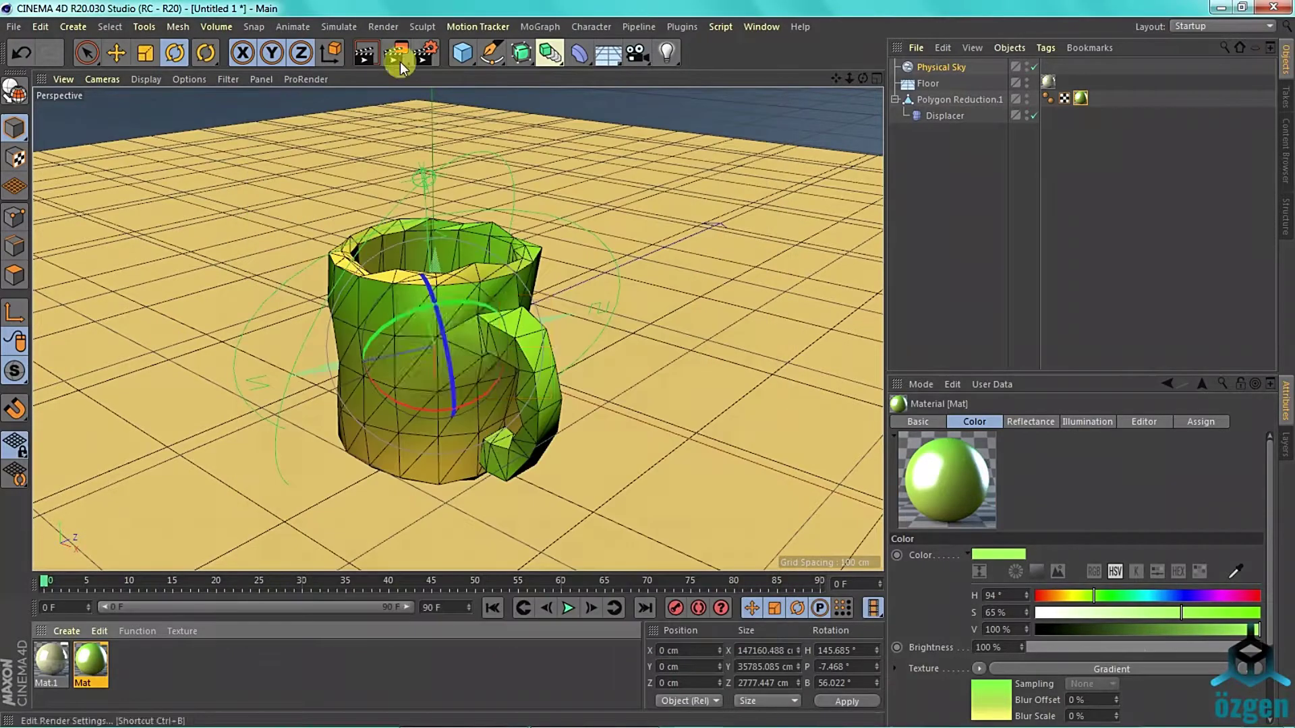
click(398, 60)
click(630, 277)
Reopen Mat, re-render the viewport to check the glossier mug, and close the editor.
double_click(91, 661)
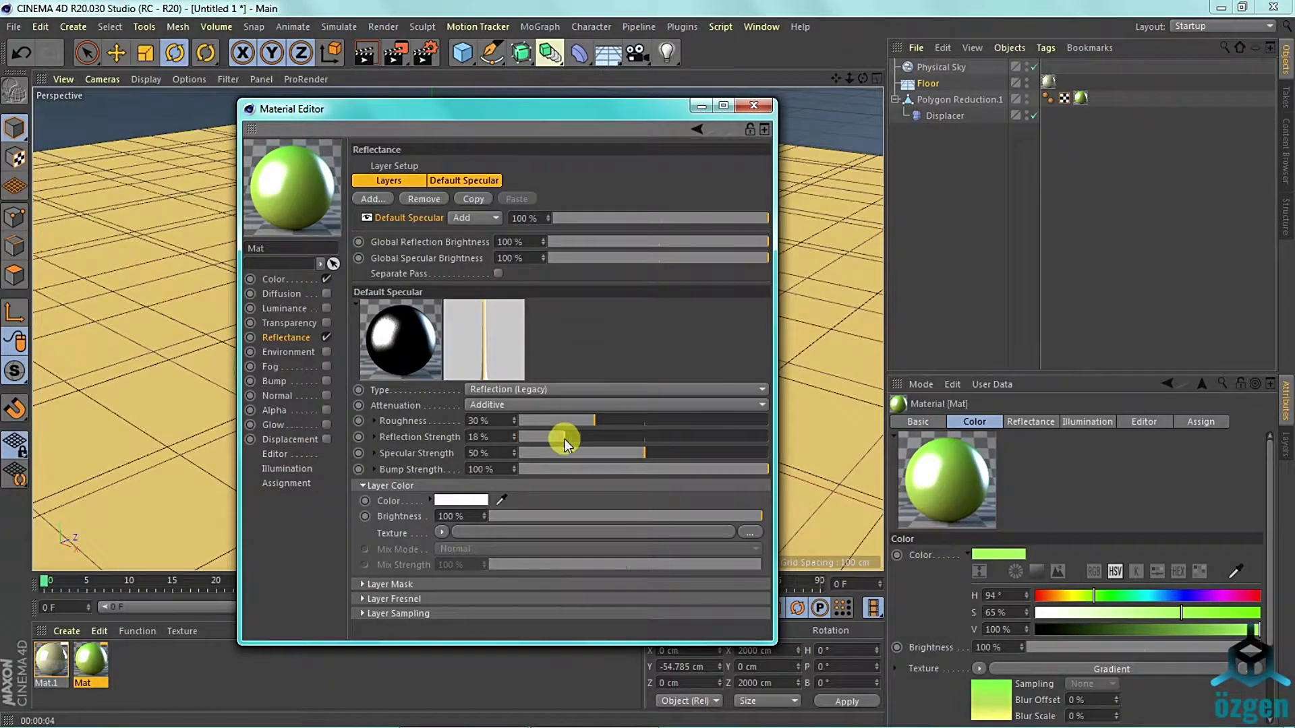
click(702, 106)
click(367, 45)
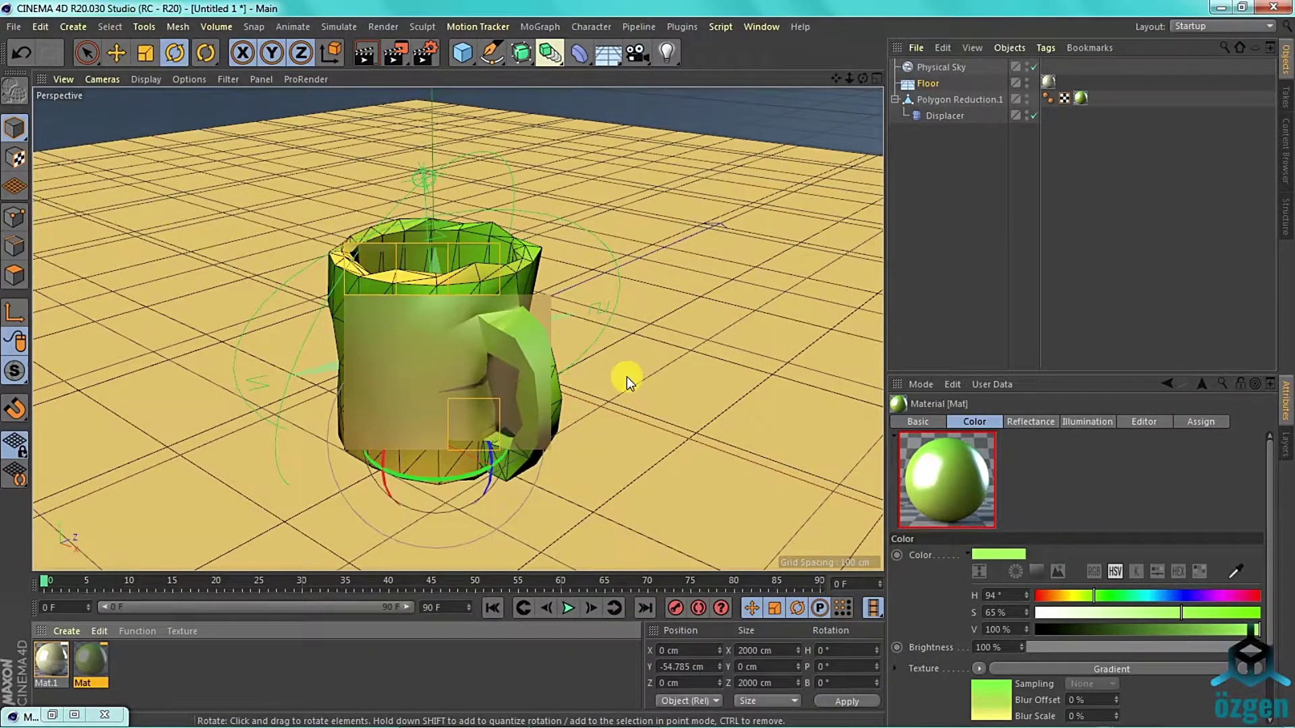
click(52, 715)
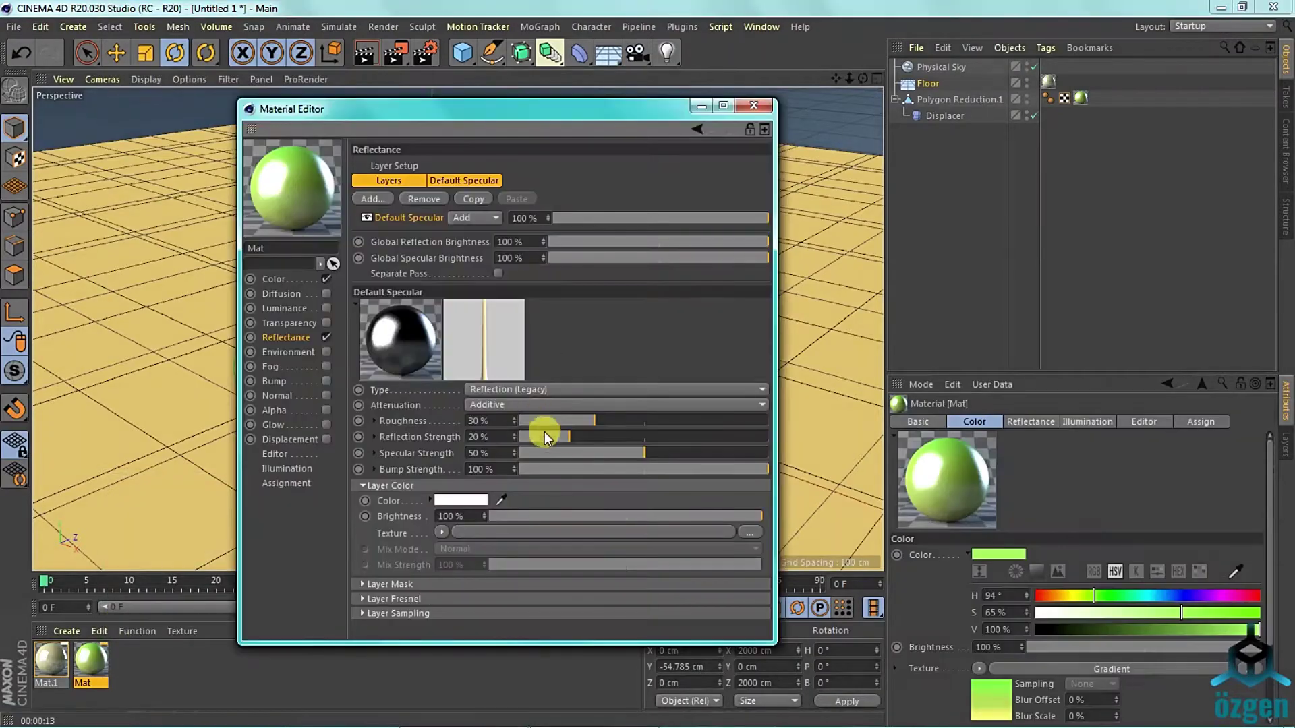
click(753, 105)
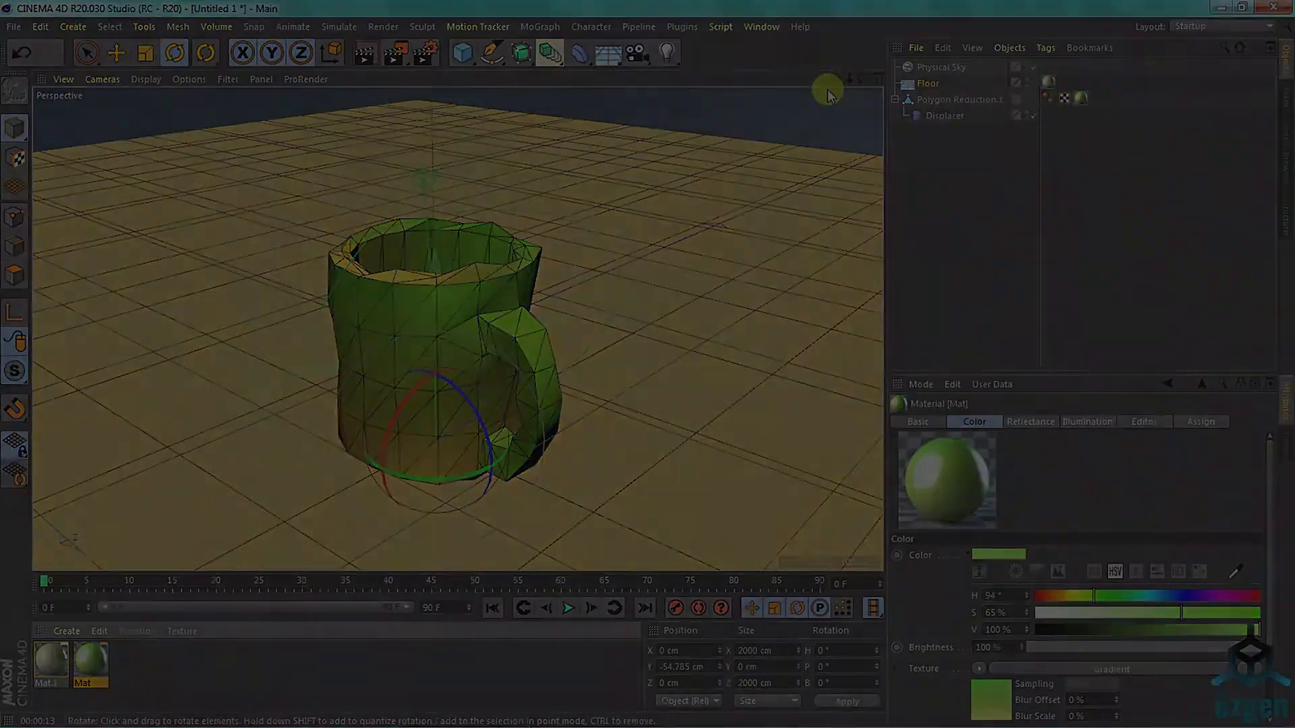